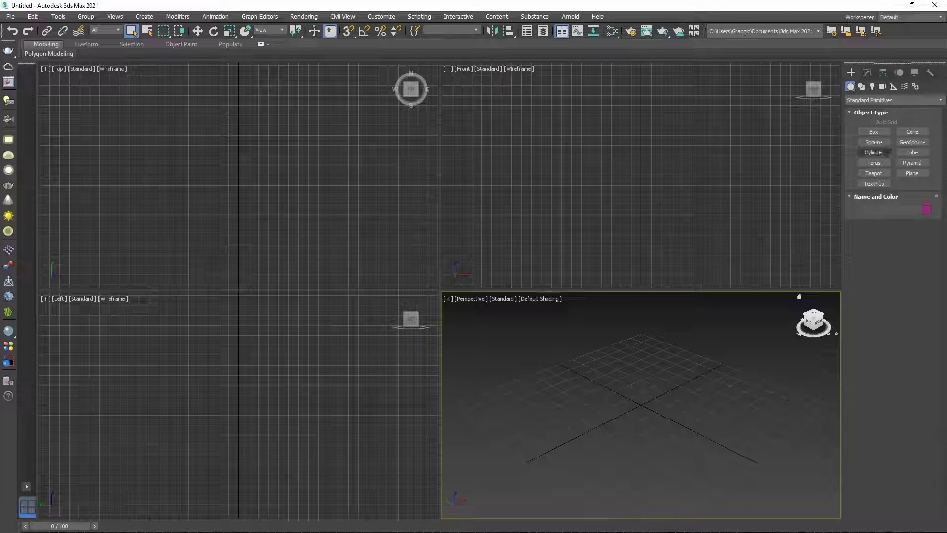
Create a cylinder at the grid origin with 1 height segment in a maximized edged-faces view
left_click(874, 152)
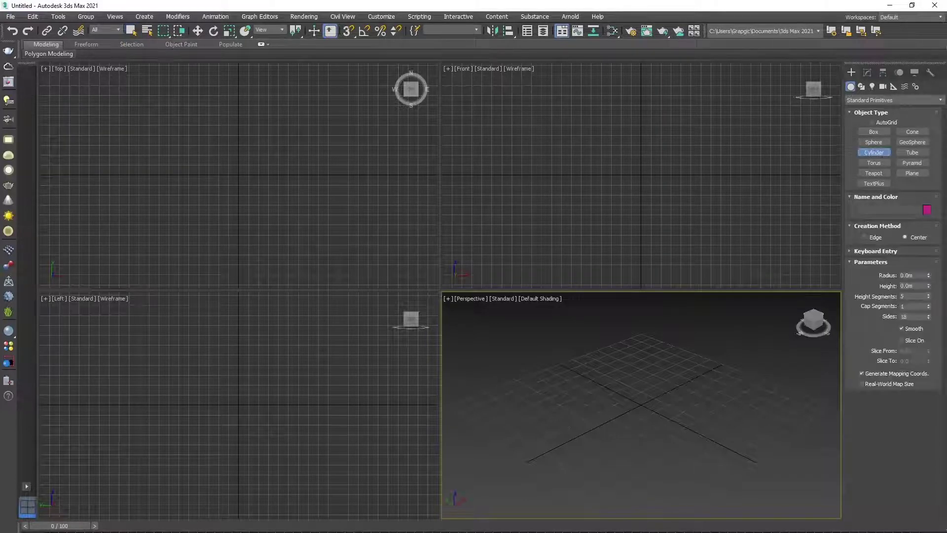
left_click_drag(639, 402, 701, 410)
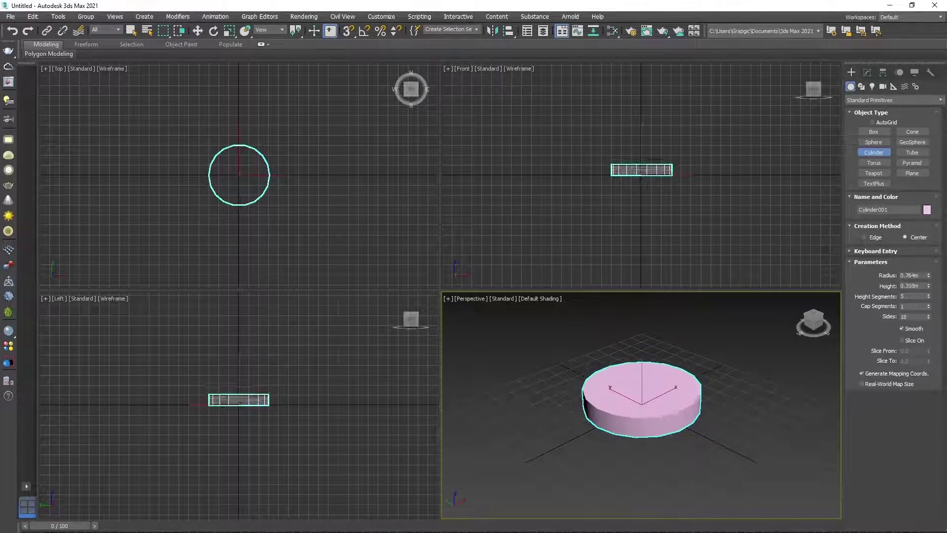
left_click(700, 395)
left_click(540, 298)
left_click(560, 410)
key("alt+w")
key("w")
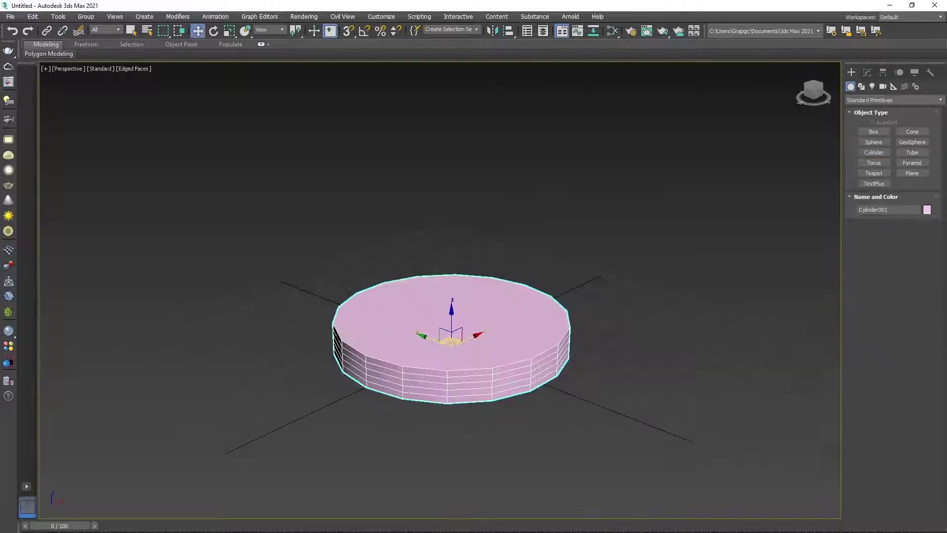
type("1")
key("Return")
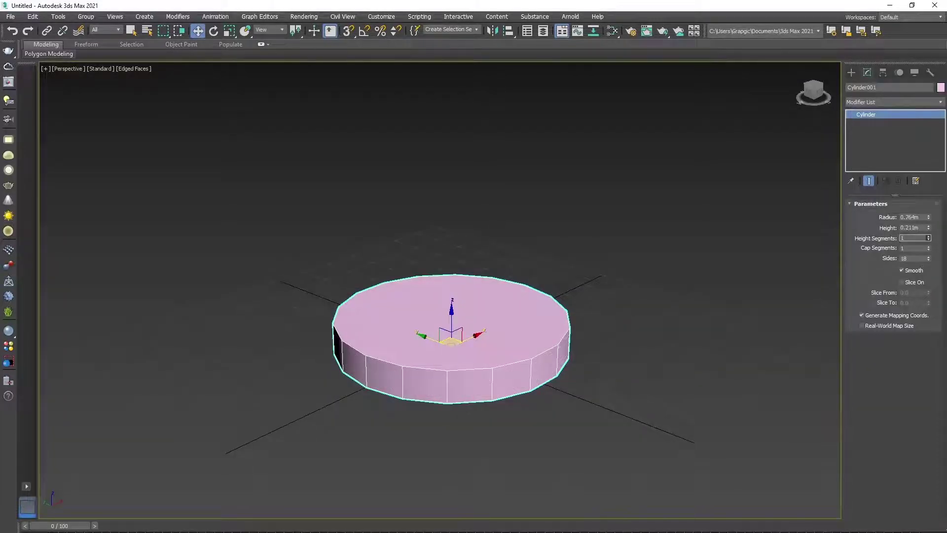
Convert the cylinder to Editable Poly, scale its top polygon up, and delete it
right_click(485, 281)
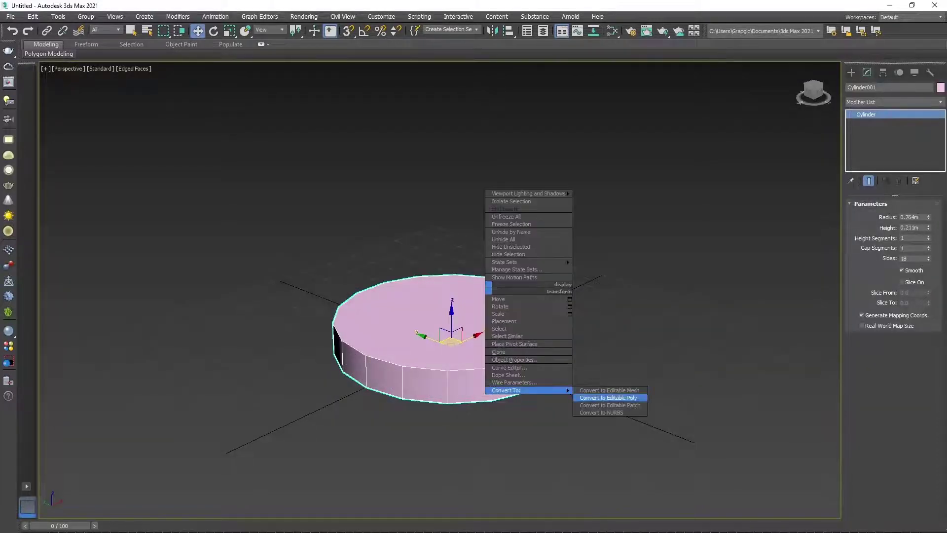
left_click(612, 392)
right_click(471, 314)
left_click(446, 275)
left_click(474, 315)
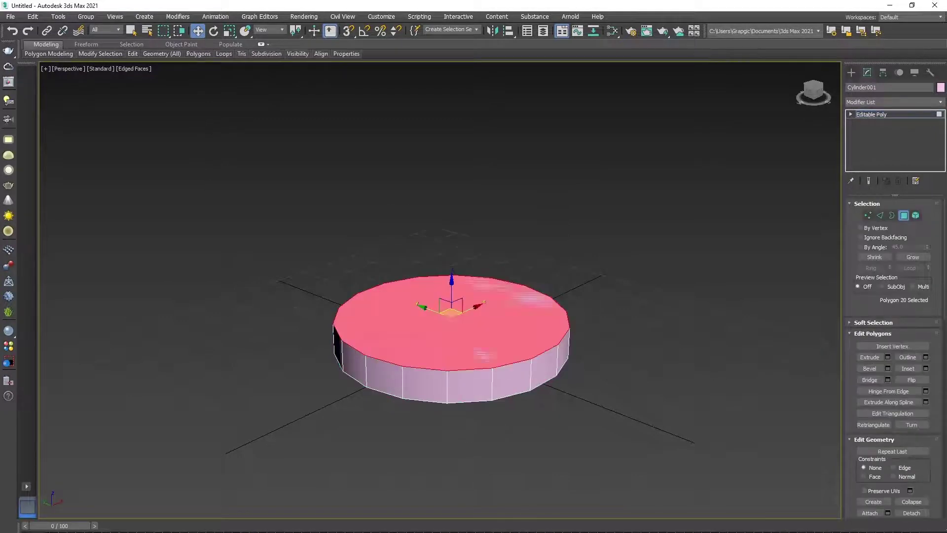
key("r")
mouse_move(452, 323)
left_mouse_down()
mouse_move(451, 296)
mouse_move(452, 326)
left_mouse_up()
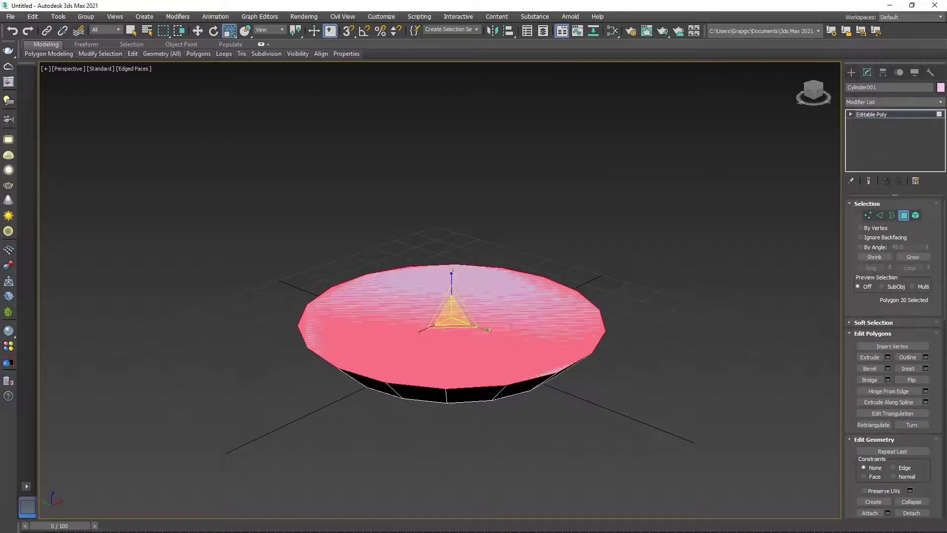
key("w")
middle_click_drag(452, 320, 451, 311, "alt")
key("Delete")
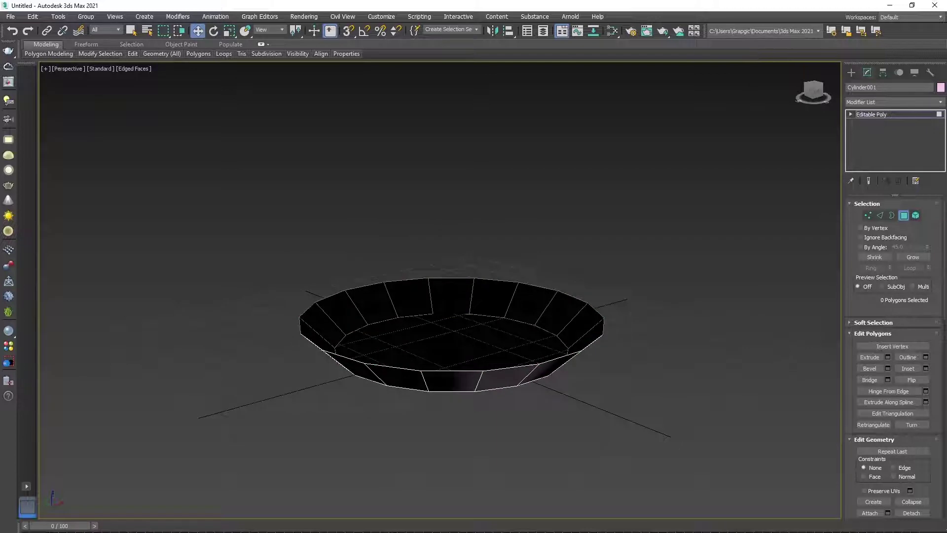
Select the whole dish element, flip its normals inward, and return to Top-level
right_click(453, 326)
left_click(434, 318)
right_click(452, 321)
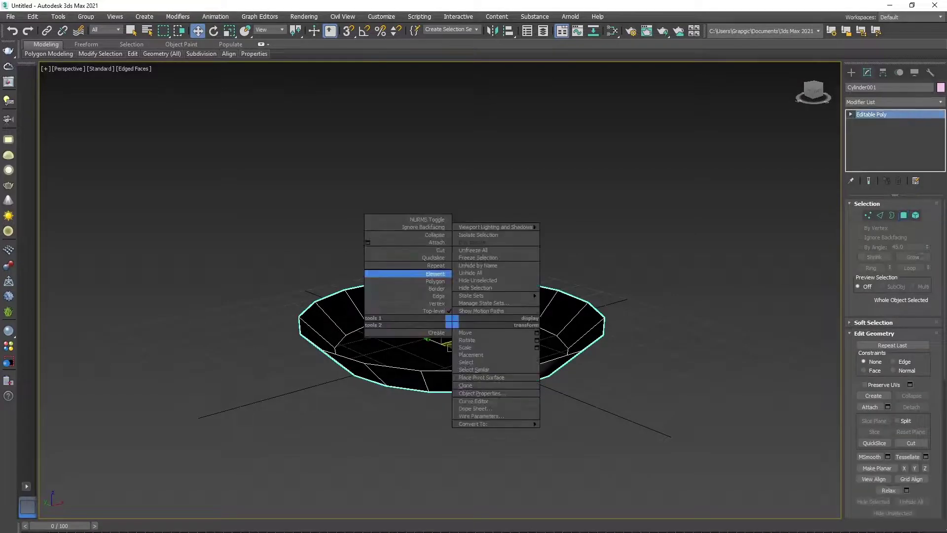
left_click(435, 273)
right_click(467, 340)
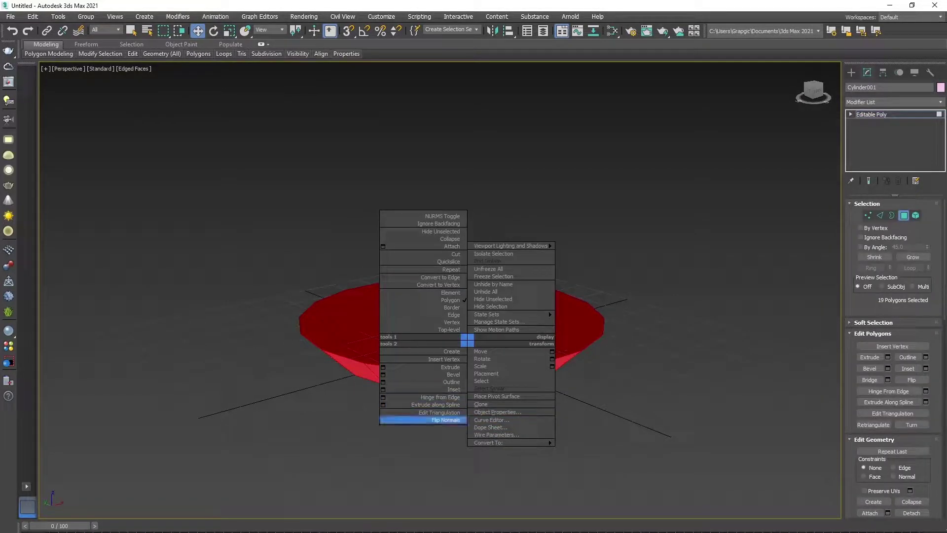
left_click(424, 420)
right_click(434, 307)
left_click(514, 278)
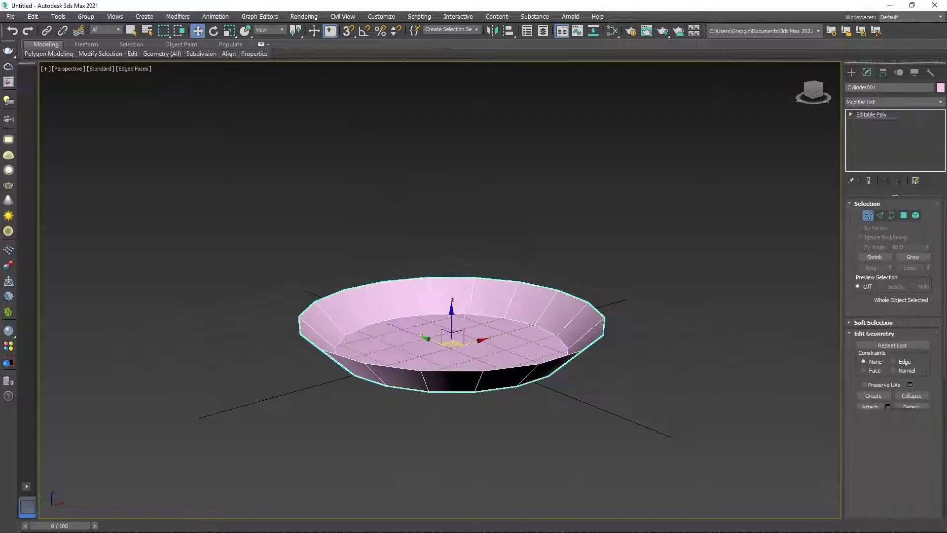
left_click(893, 102)
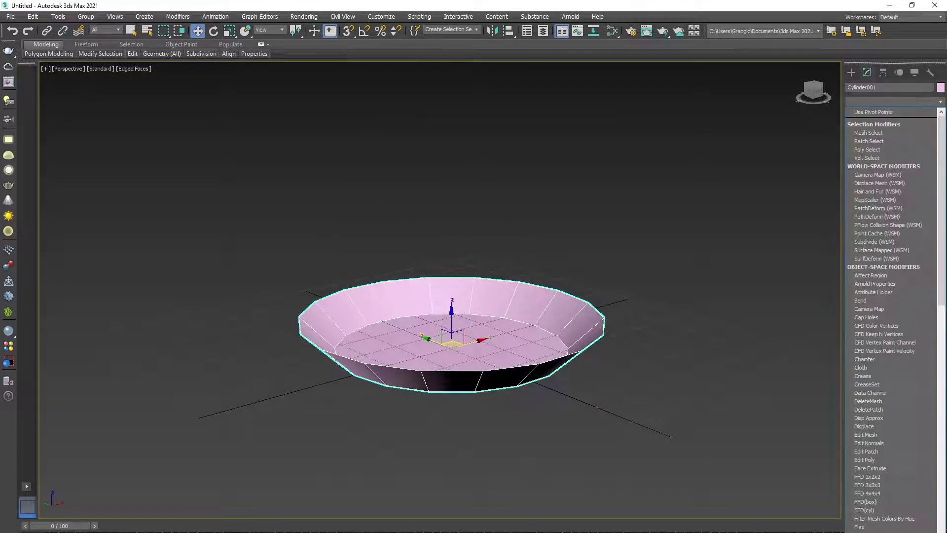
Add a Shell modifier with a 0.025m Outer Amount
scroll(878, 296, "down", 5)
scroll(878, 296, "down", 5)
left_click(868, 213)
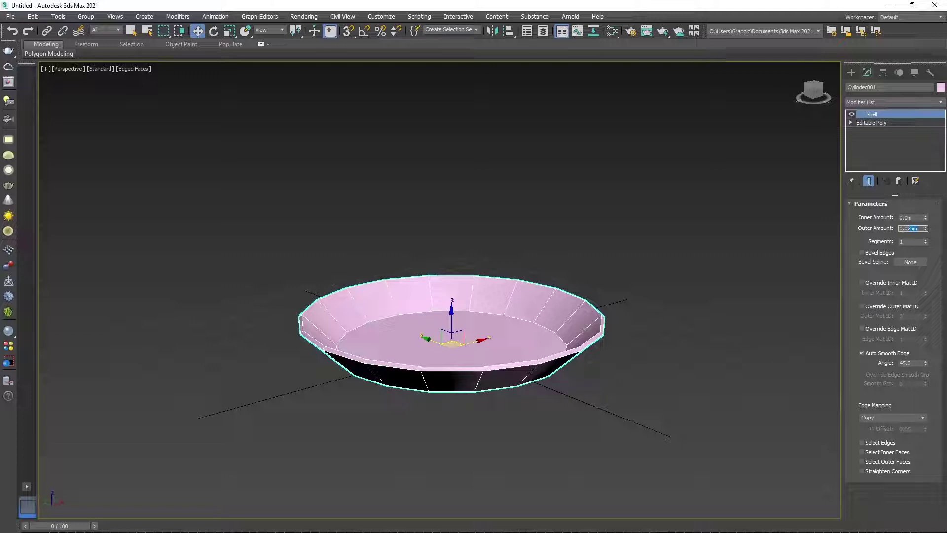
Add an Edit Poly modifier and select the ring of outer rim polygons
left_click(893, 102)
key("e")
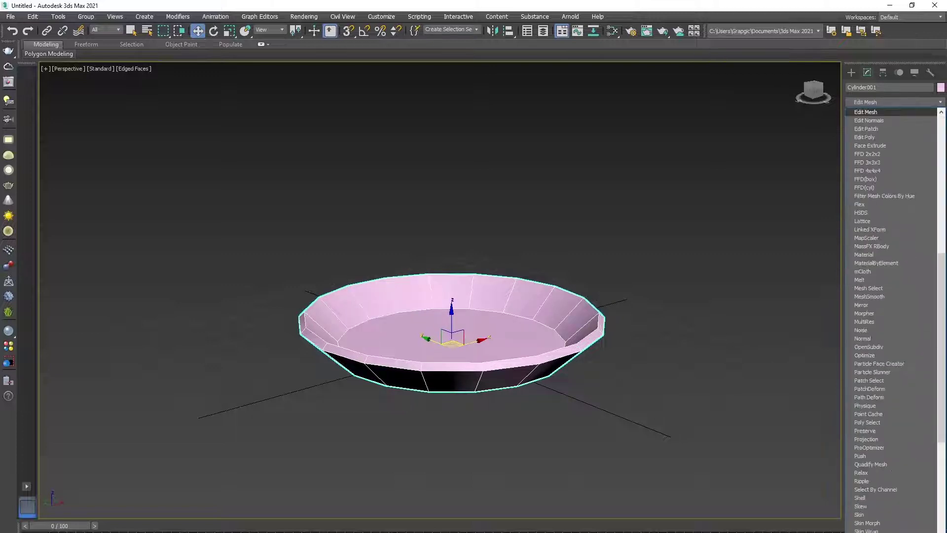
left_click(864, 137)
right_click(581, 329)
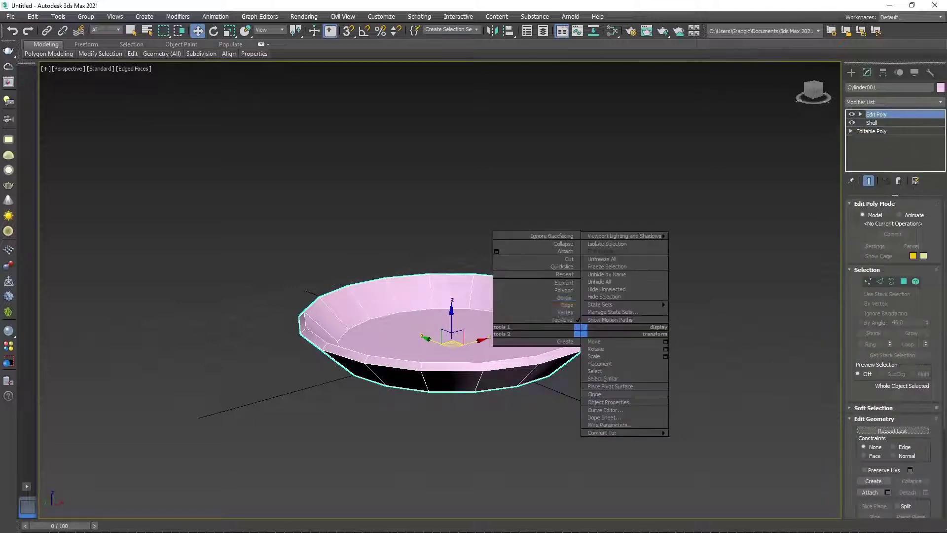
left_click(564, 290)
left_click(590, 325)
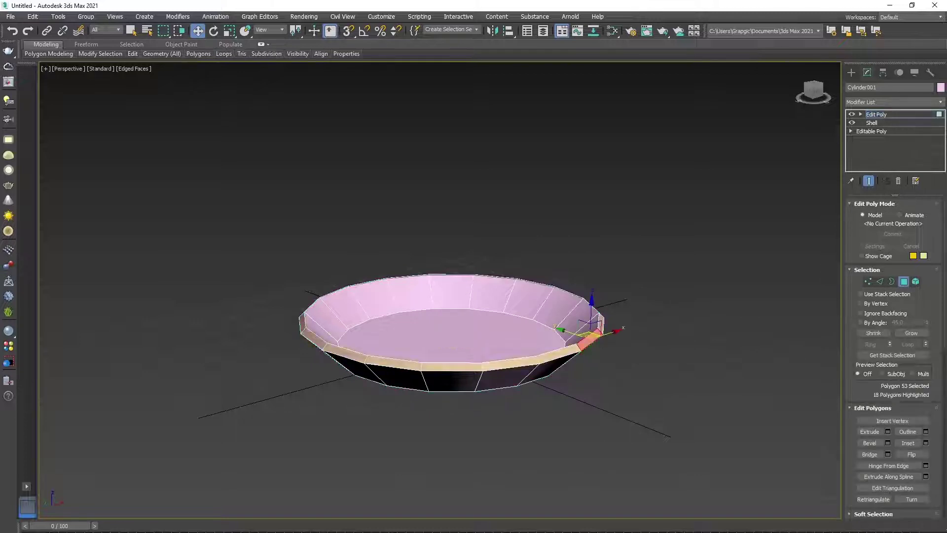
Extrude the rim polygons 0.035m along Group normals
right_click(581, 345)
left_click(538, 357)
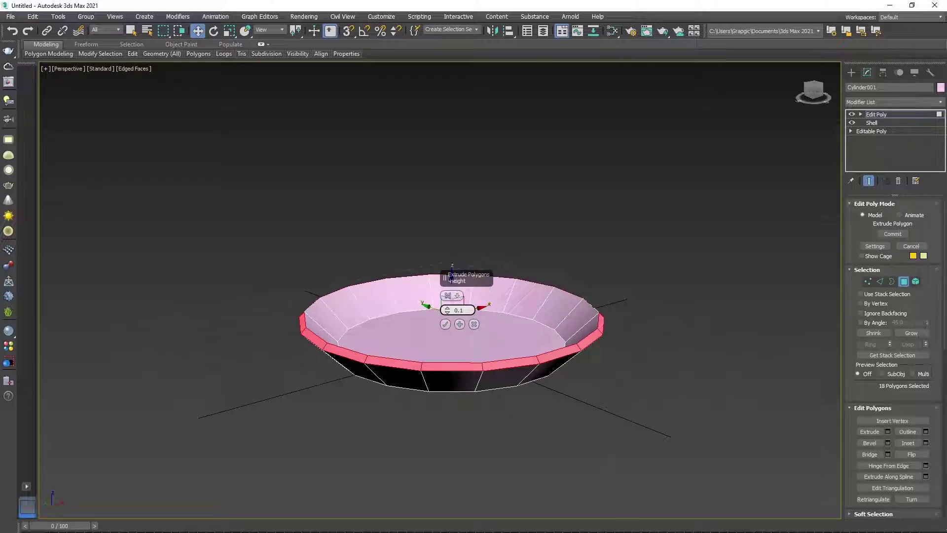
type("01")
key("Return")
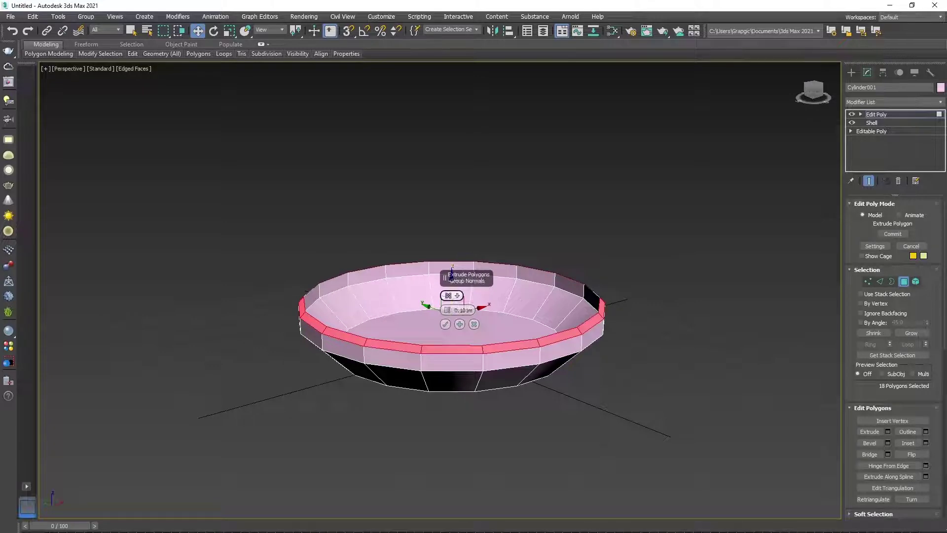
left_click(447, 295)
left_click_drag(459, 309, 467, 310)
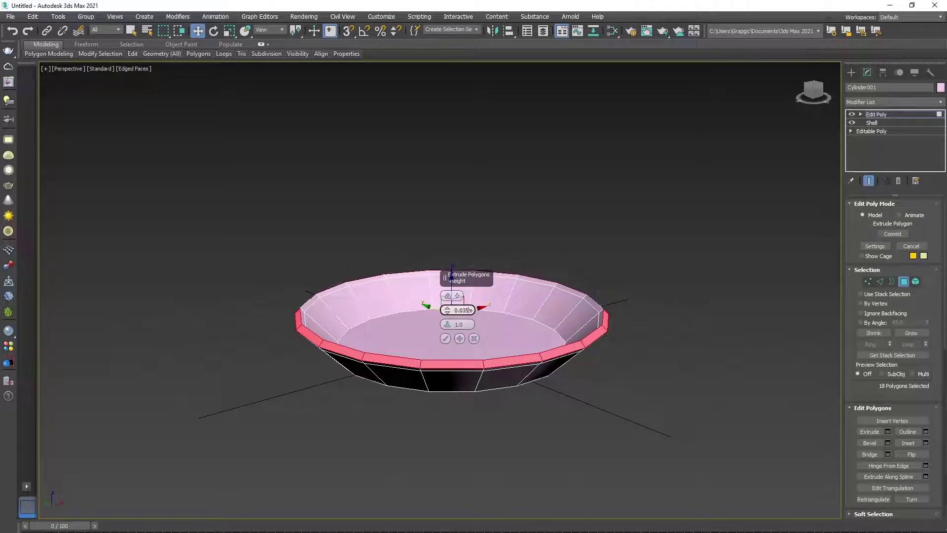
key("Return")
middle_click_drag(469, 310, 470, 291, "alt")
scroll(473, 320, "up", 3)
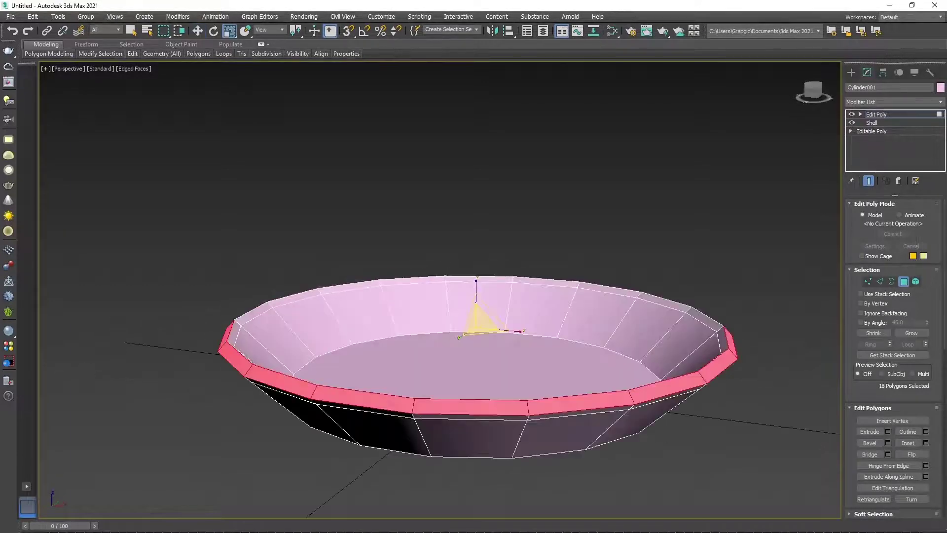
Scale the extruded rim polygons outward into a lip, then return to Top-level
left_click_drag(476, 318, 476, 309)
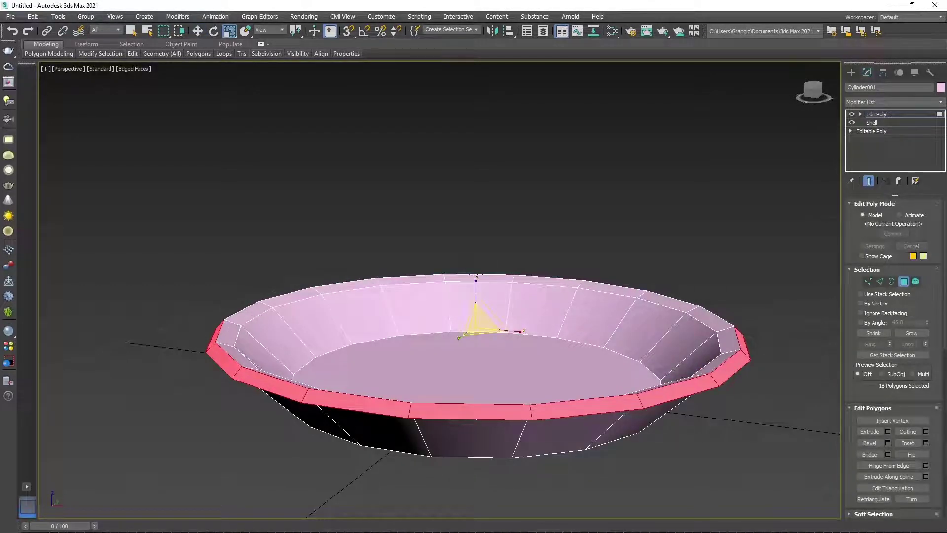
middle_click_drag(476, 318, 476, 296, "alt")
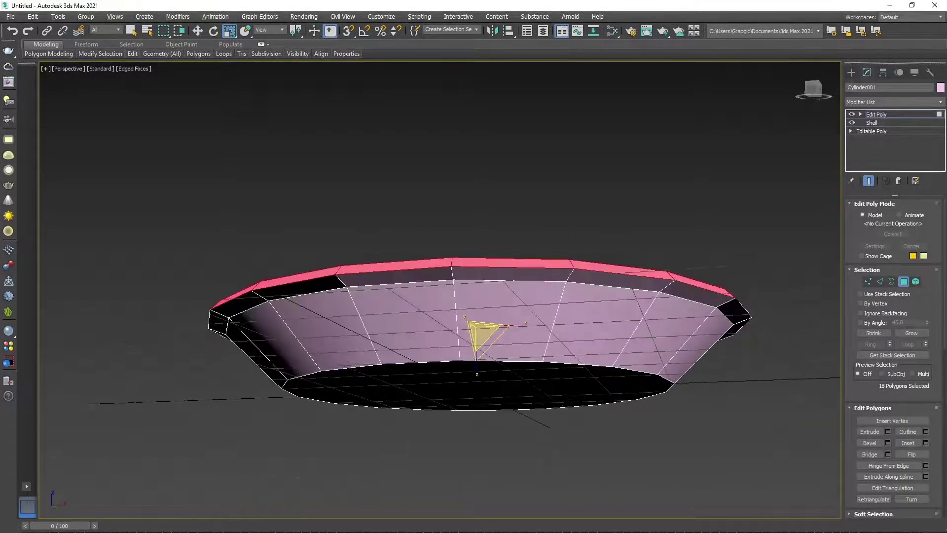
right_click(316, 279)
left_click(298, 306)
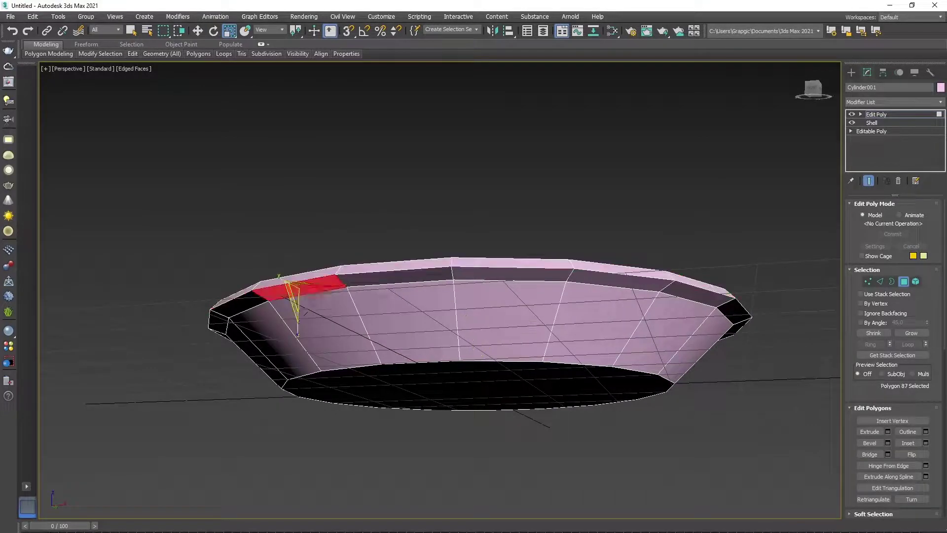
right_click(306, 278)
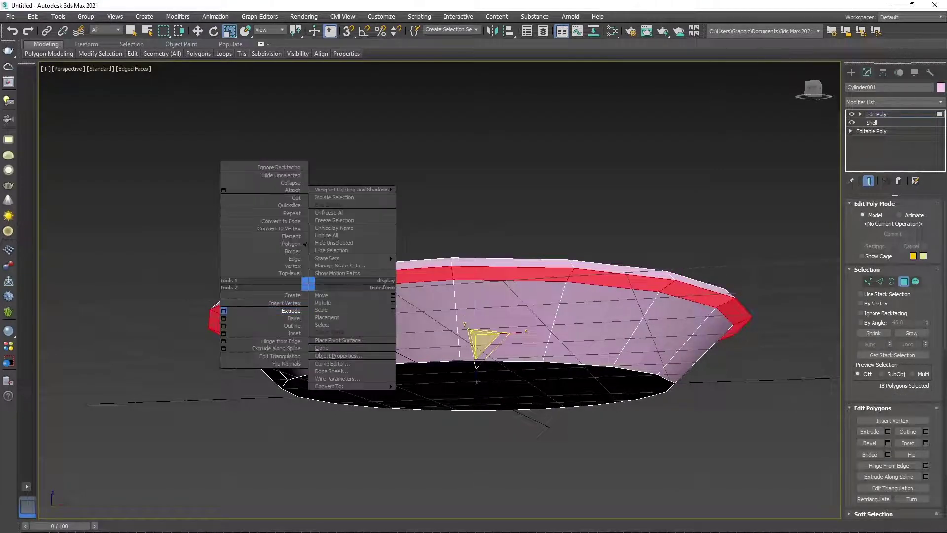
left_click(302, 281)
left_click(474, 338)
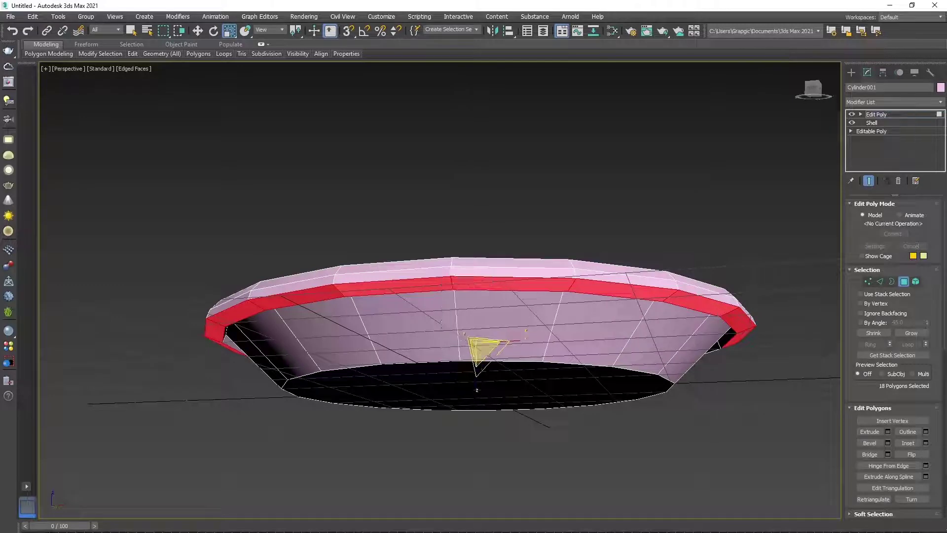
right_click(449, 308)
left_click(410, 296)
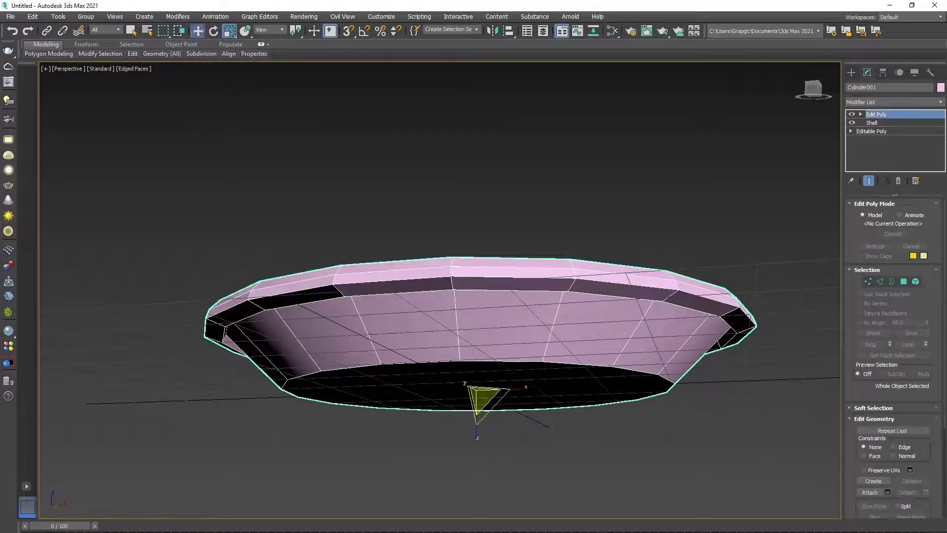
Select the dish's inner rim edge loop in Edge mode for chamfering
middle_click_drag(474, 345, 473, 276, "alt")
scroll(227, 264, "up", 3)
right_click(227, 264)
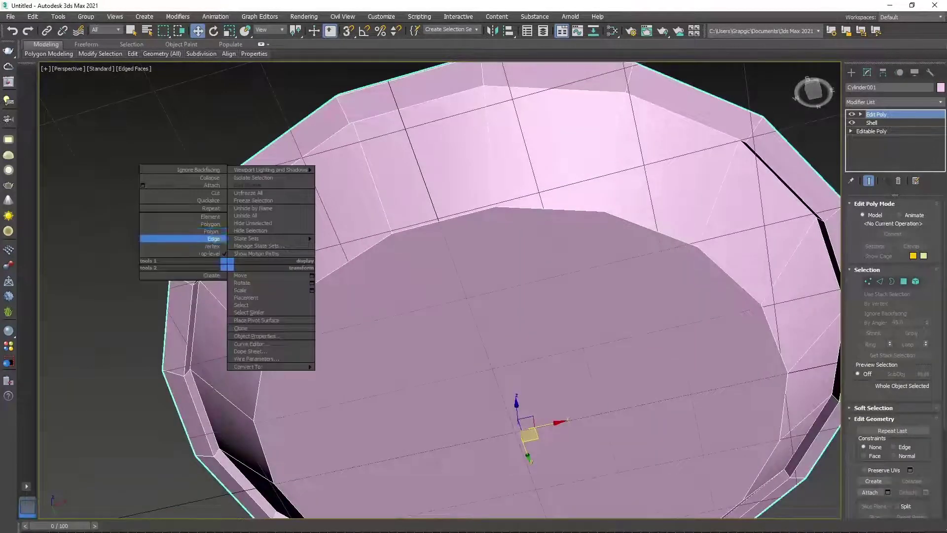
left_click(214, 239)
double_click(191, 326)
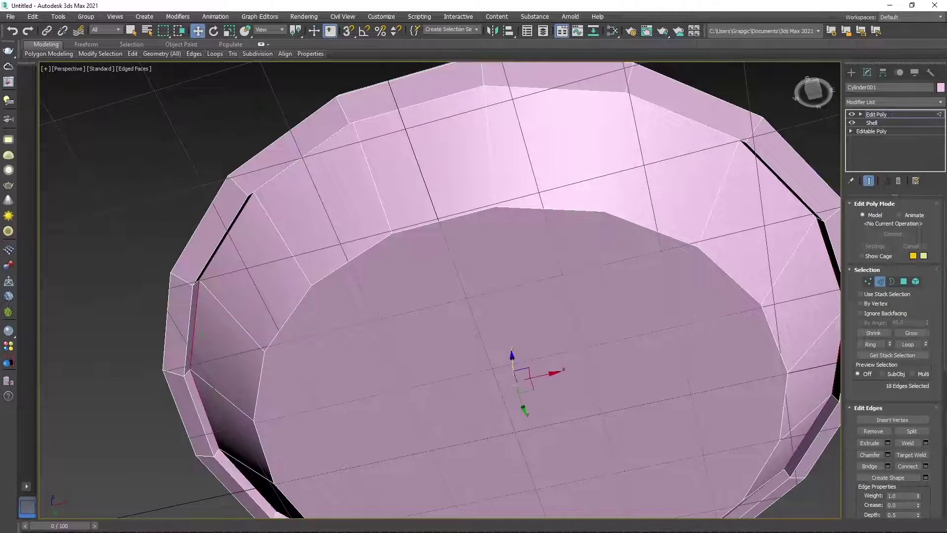
right_click(279, 273)
left_click(261, 328)
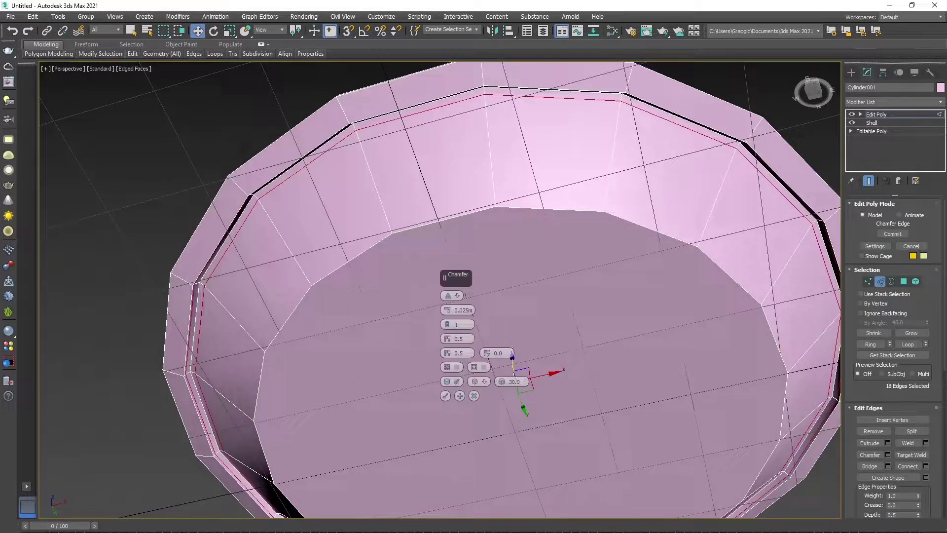
Chamfer the rim edge loop by 0.002m and return to Top-level
left_click_drag(459, 309, 457, 316)
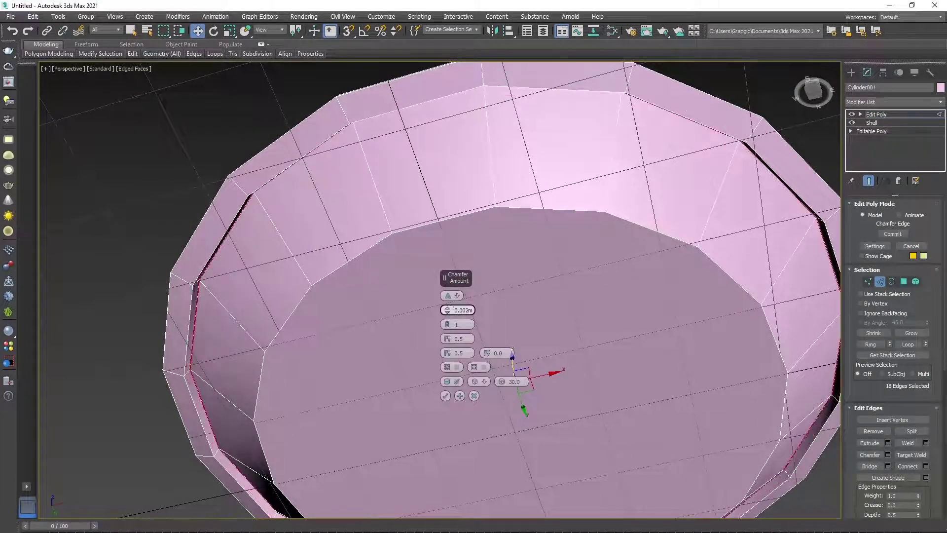
left_click(444, 396)
scroll(445, 396, "down", 5)
middle_click_drag(493, 346, 523, 312, "alt")
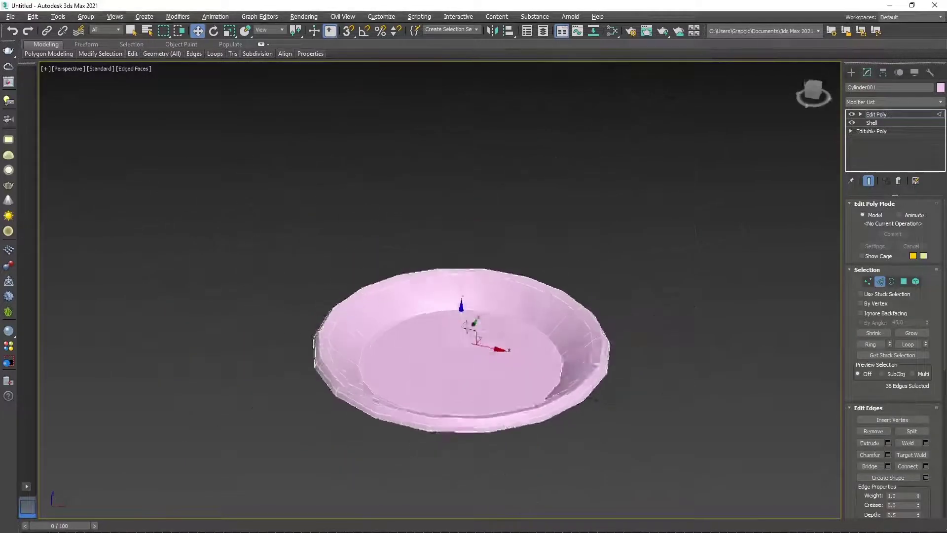
right_click(523, 311)
left_click(503, 304)
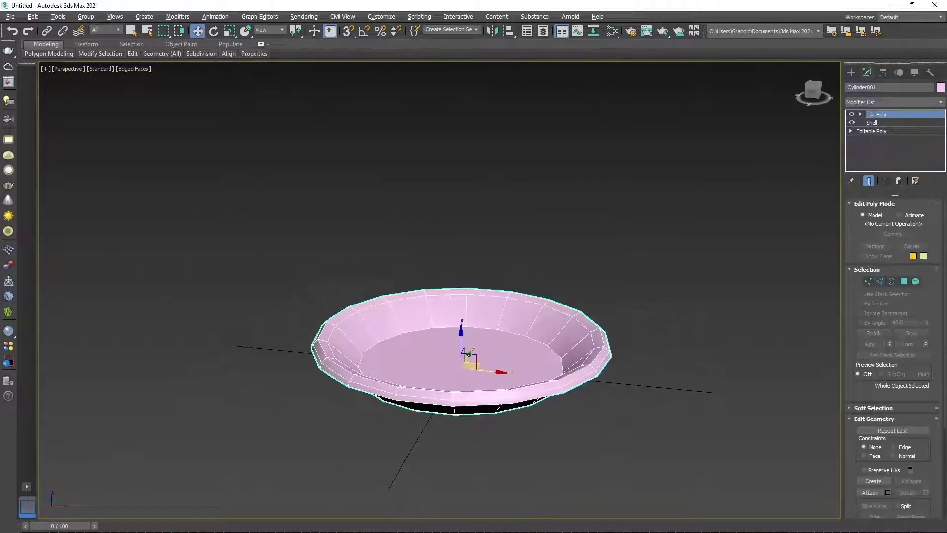
scroll(590, 307, "up", 3)
Add a TurboSmooth modifier, then go back to the Edit Poly level
left_click(894, 101)
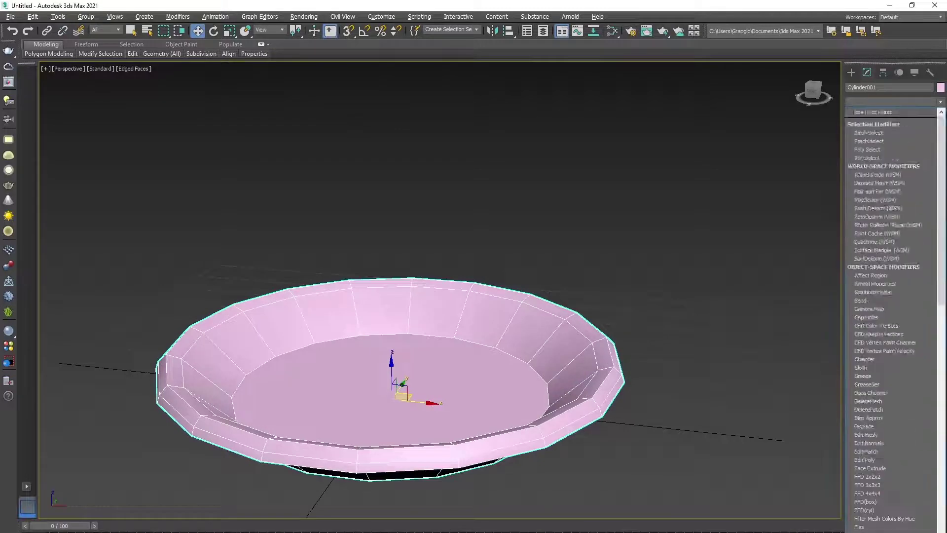
scroll(893, 296, "down", 5)
left_click(887, 360)
middle_click_drag(494, 296, 523, 277, "alt")
left_click(876, 122)
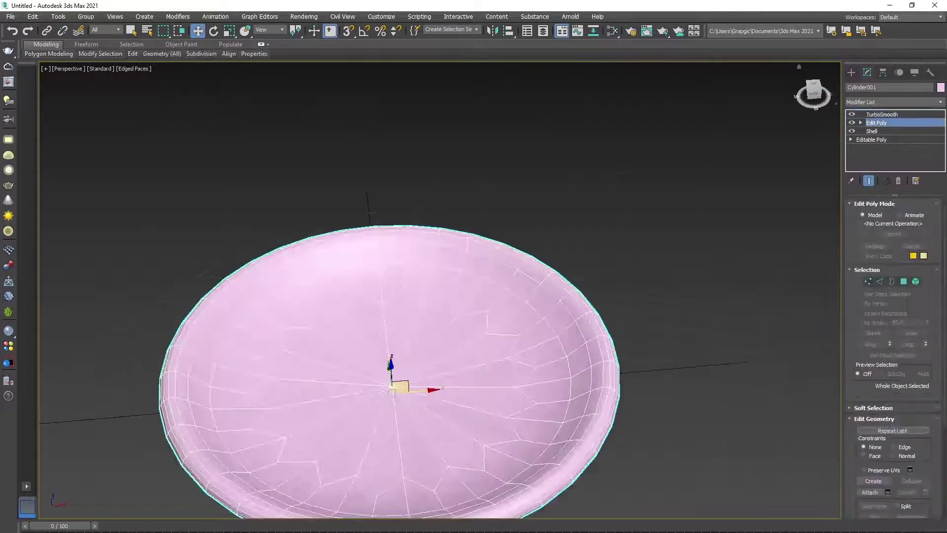
Inset the plate's inner floor polygon by 0.008m
right_click(441, 333)
left_click(424, 293)
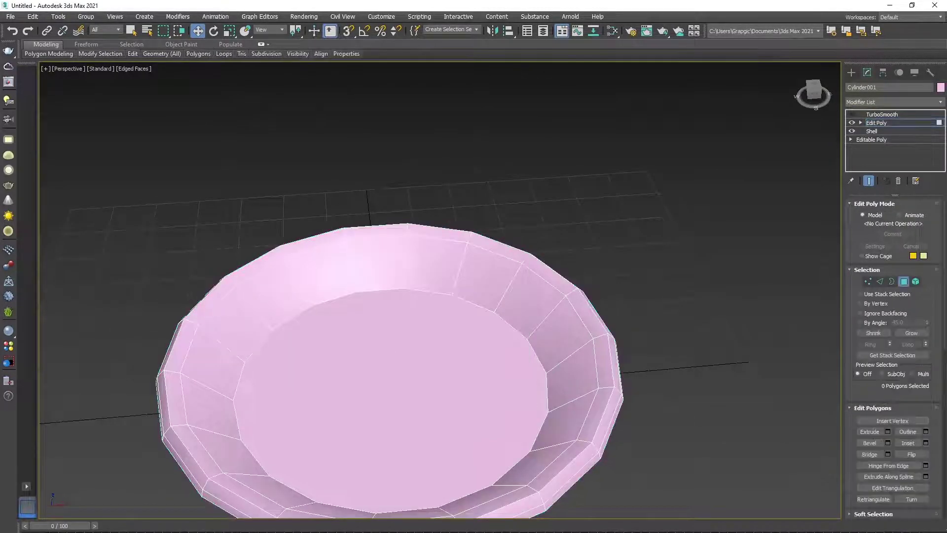
left_click(395, 394)
right_click(442, 332)
left_click(359, 381)
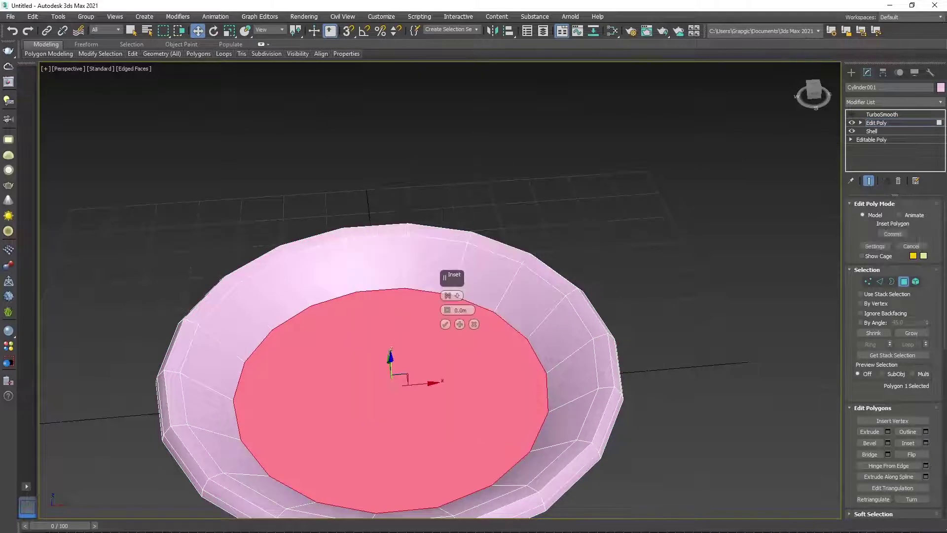
left_click_drag(447, 310, 446, 296)
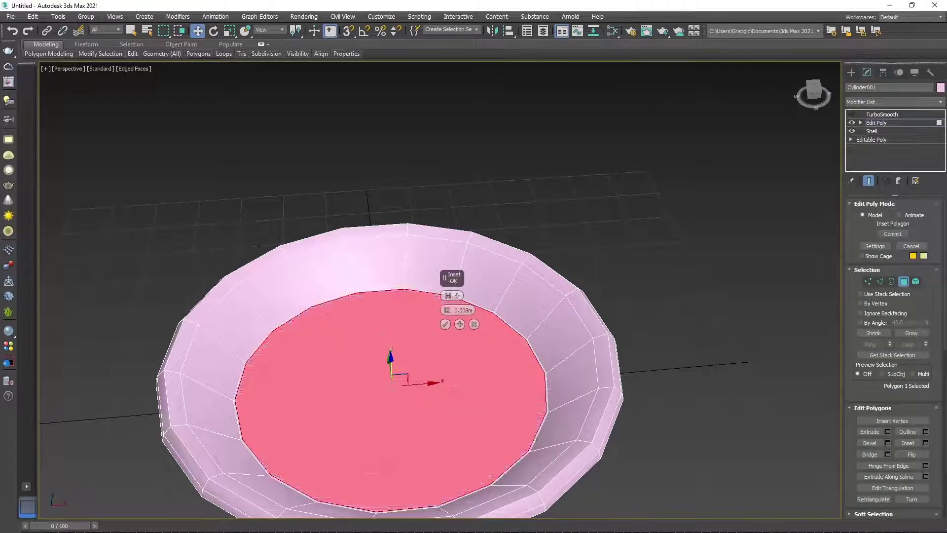
left_click(445, 324)
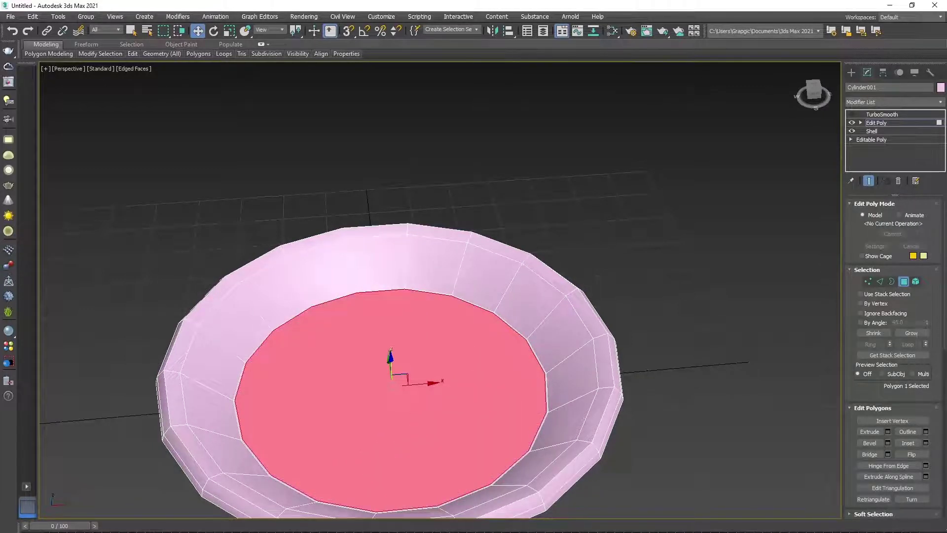
right_click(444, 320)
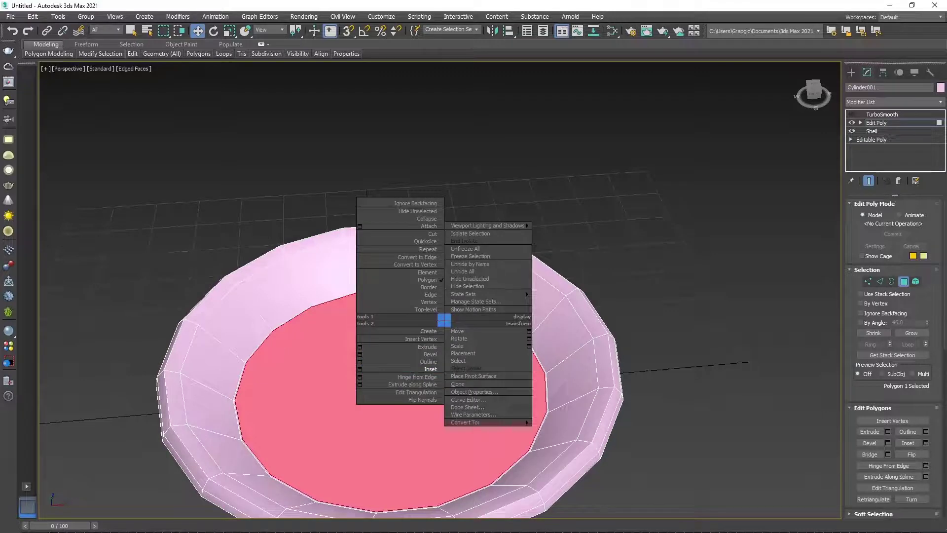
key("Escape")
Inset the new floor polygon again, then select the rim edge loop in Edge mode
middle_click_drag(444, 320, 385, 306, "alt")
left_click(373, 316)
right_click(374, 301)
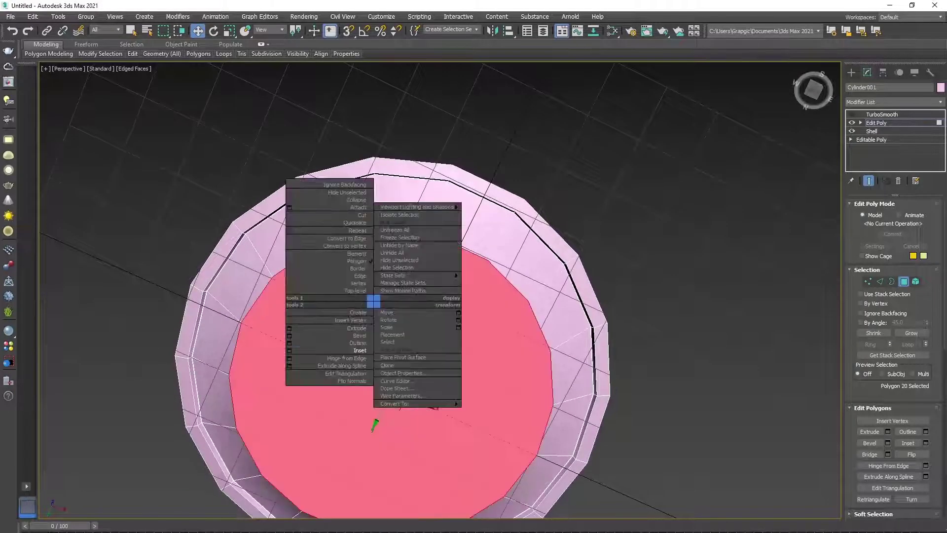
left_click(357, 350)
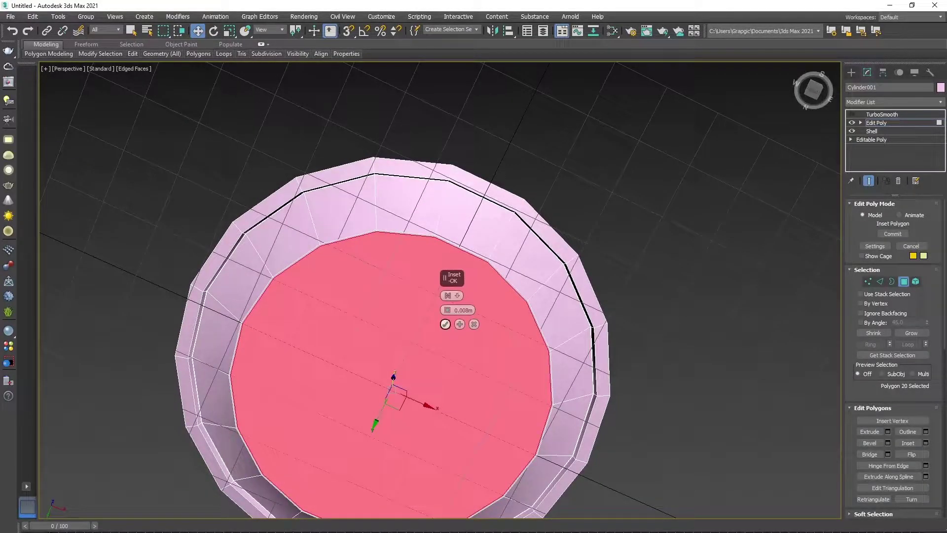
left_click(446, 324)
right_click(472, 237)
left_click(454, 218)
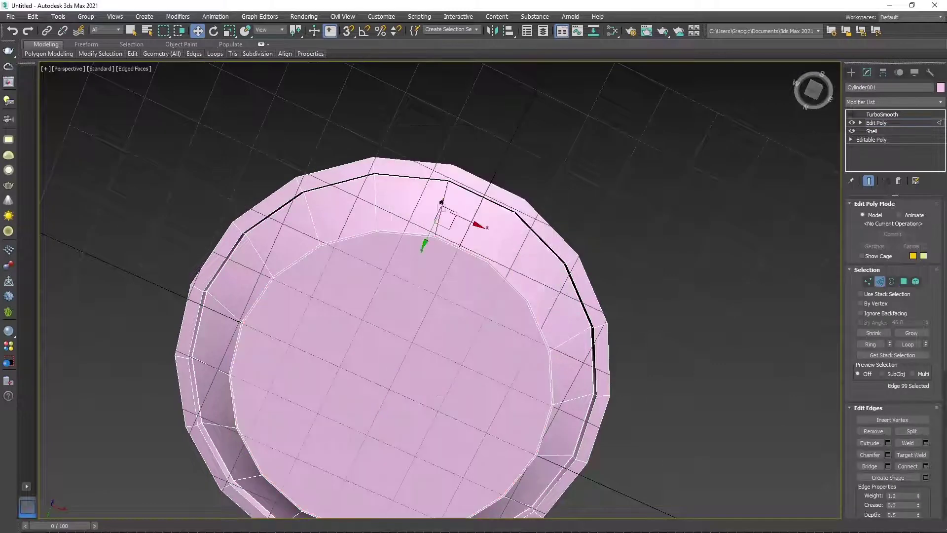
double_click(442, 202)
Connect the ring of radial wall edges with a new loop, Pinch 0, Slide -92
middle_click_drag(441, 202, 578, 426, "alt")
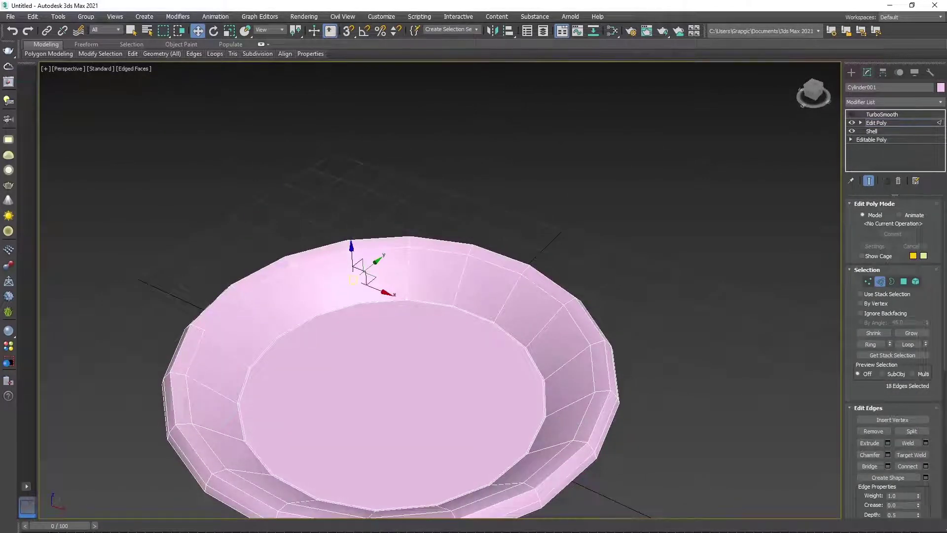
left_click_drag(352, 280, 409, 276)
left_click(408, 272, "ctrl")
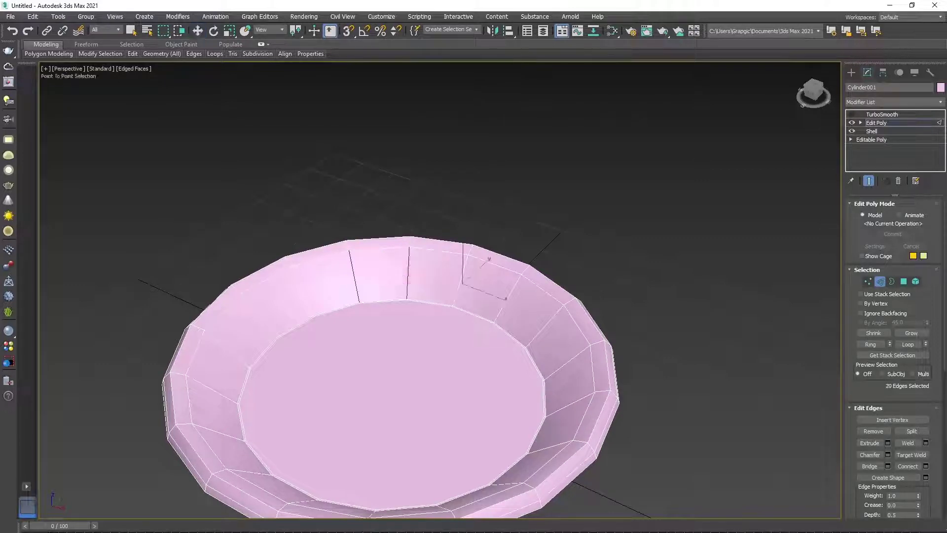
mouse_move(408, 276)
left_mouse_down()
mouse_move(301, 292)
mouse_move(355, 278)
left_mouse_up()
left_click(355, 275, "shift")
right_click(399, 269)
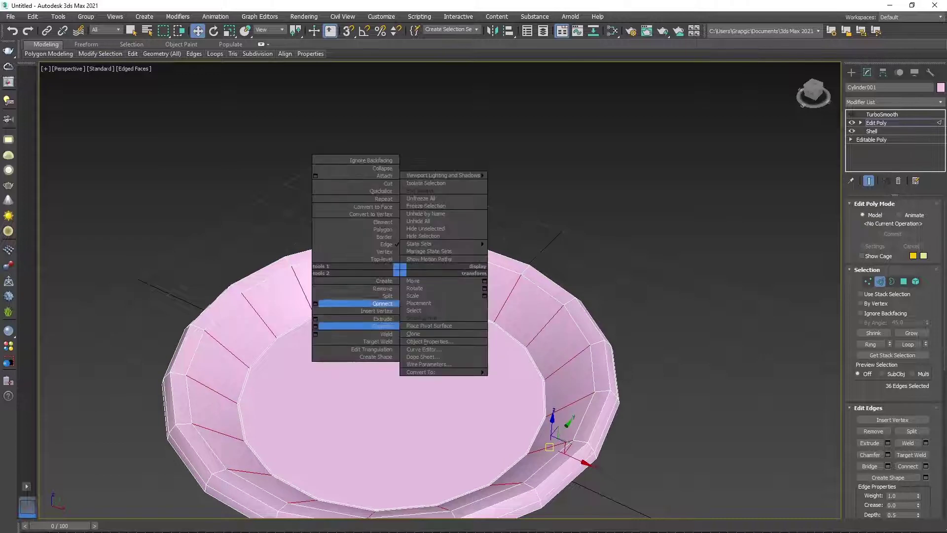
left_click(316, 303)
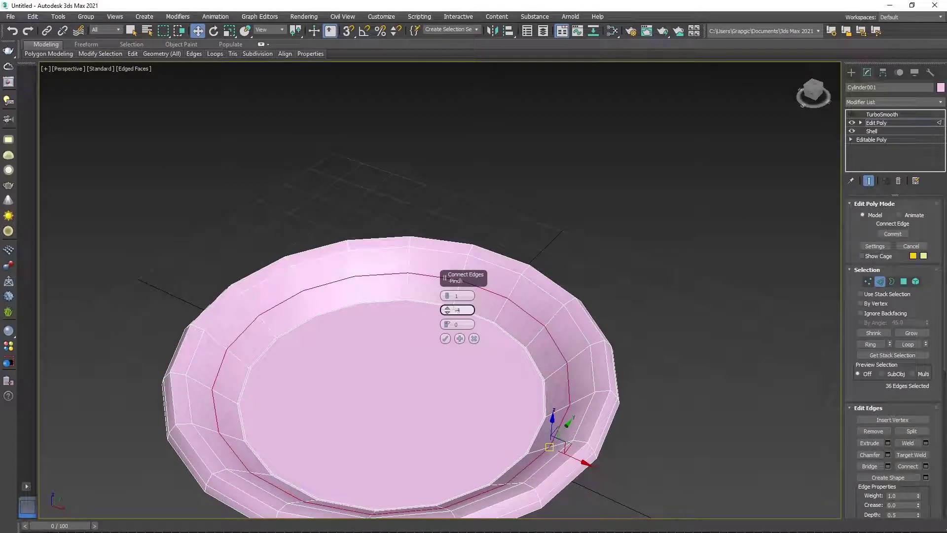
right_click(447, 310)
mouse_move(447, 324)
left_mouse_down()
mouse_move(447, 355)
mouse_move(447, 323)
left_mouse_up()
left_click(445, 338)
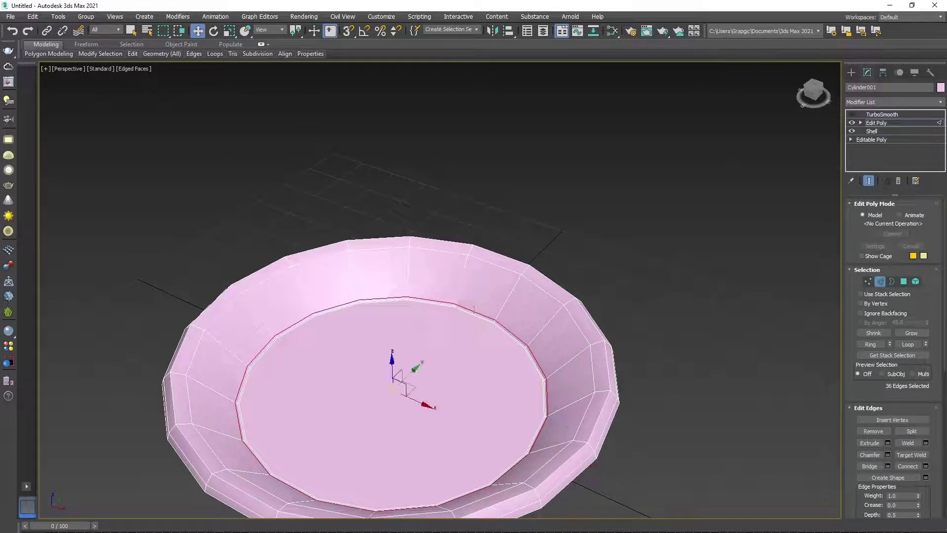
Select the plate's floor polygon in Polygon mode
right_click(428, 316)
left_click(395, 305)
left_click(394, 419)
Inset the floor polygon by about 0.44m into a small central circle
right_click(389, 360)
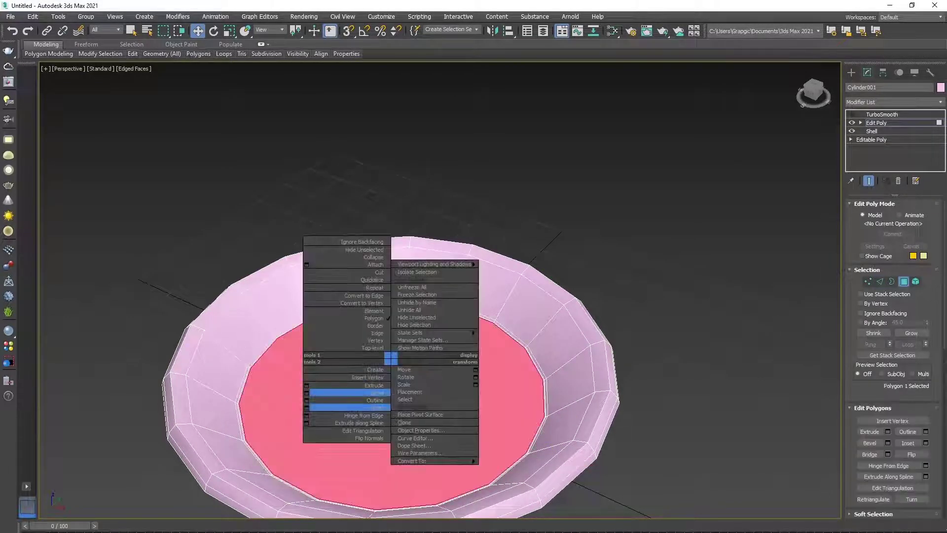
left_click(355, 407)
left_click_drag(447, 310, 447, 291)
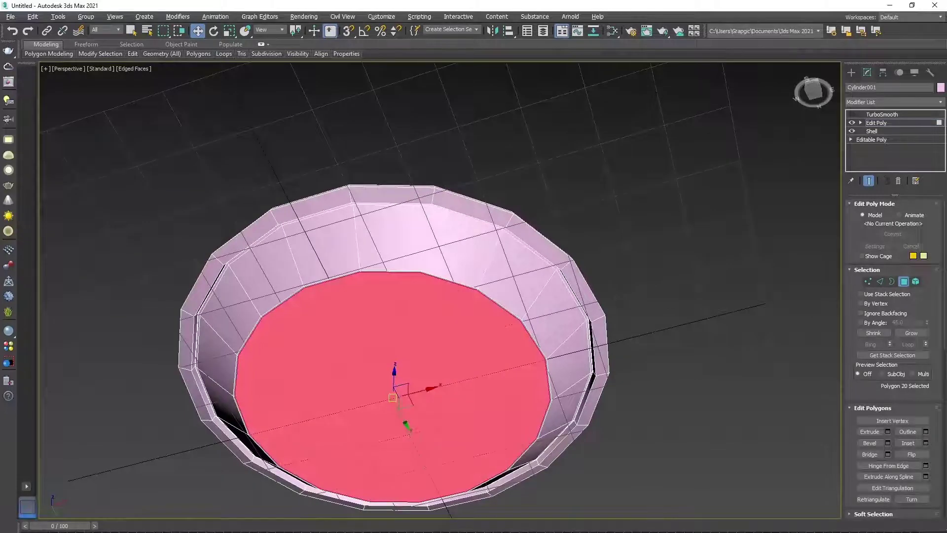
right_click(429, 330)
left_click(391, 383)
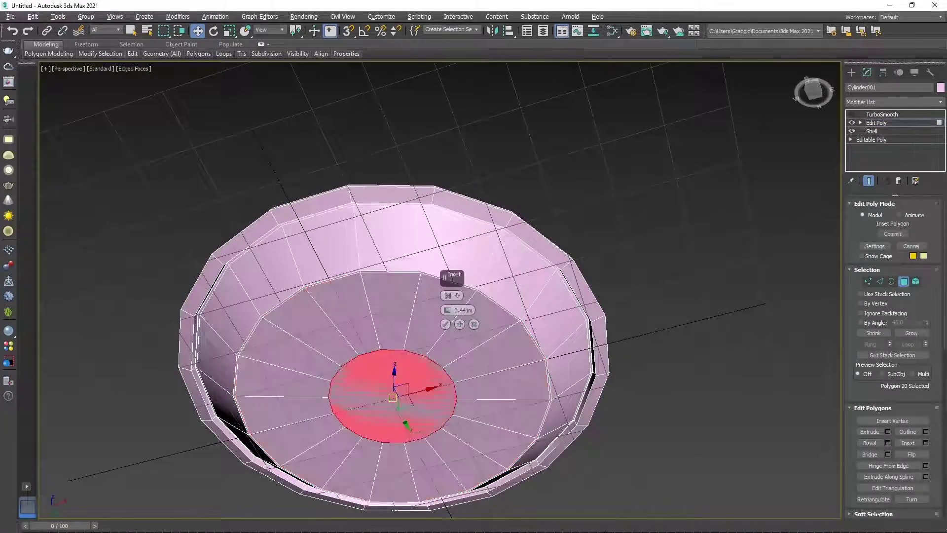
left_click(445, 324)
Return to Top-level and select TurboSmooth in the modifier stack
middle_click_drag(444, 320, 446, 345, "alt")
right_click(446, 315)
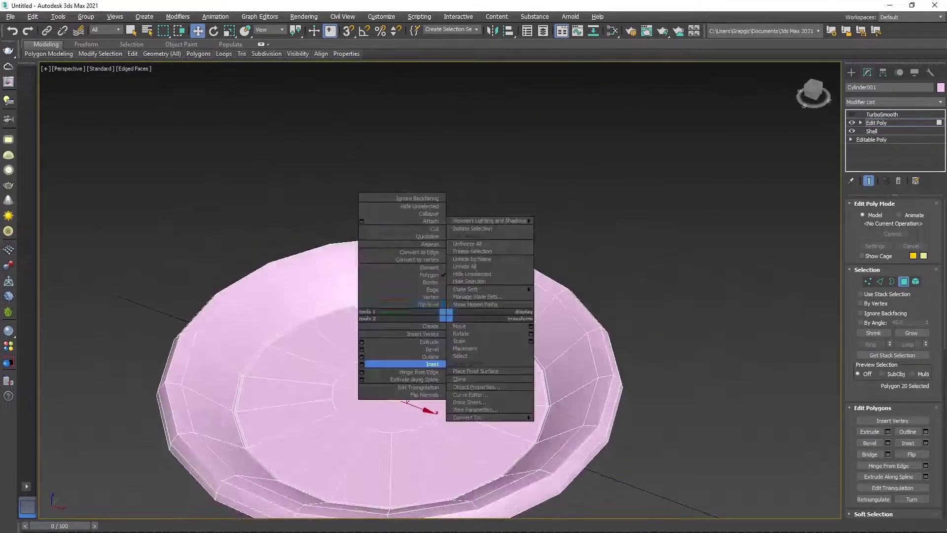
left_click(429, 304)
left_click(882, 114)
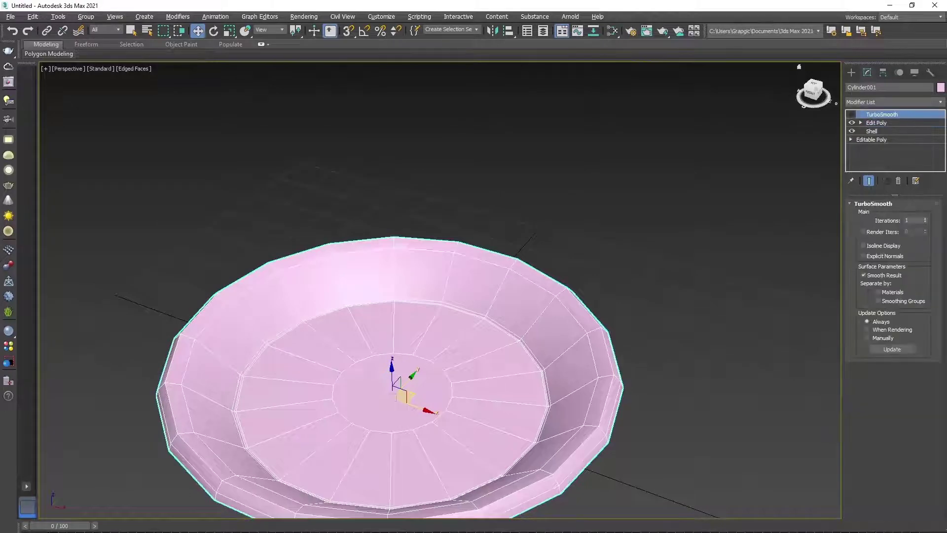
Re-enable TurboSmooth and Shift-drag the plate along X to copy it as Cylinder002
left_click(851, 114)
mouse_move(444, 320)
middle_mouse_down("alt")
mouse_move(444, 276)
mouse_move(444, 306)
middle_mouse_up("alt")
scroll(439, 355, "down", 2)
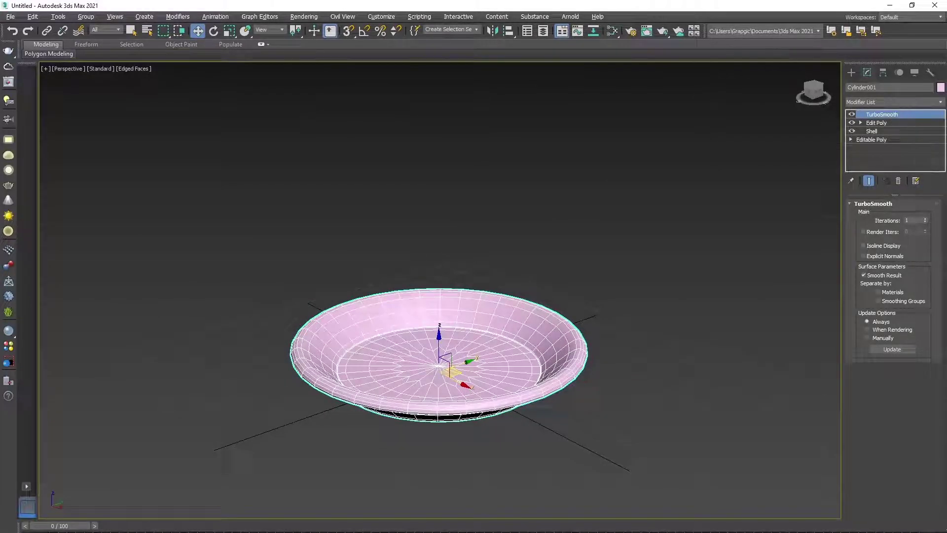
left_click_drag(439, 365, 755, 424, "shift")
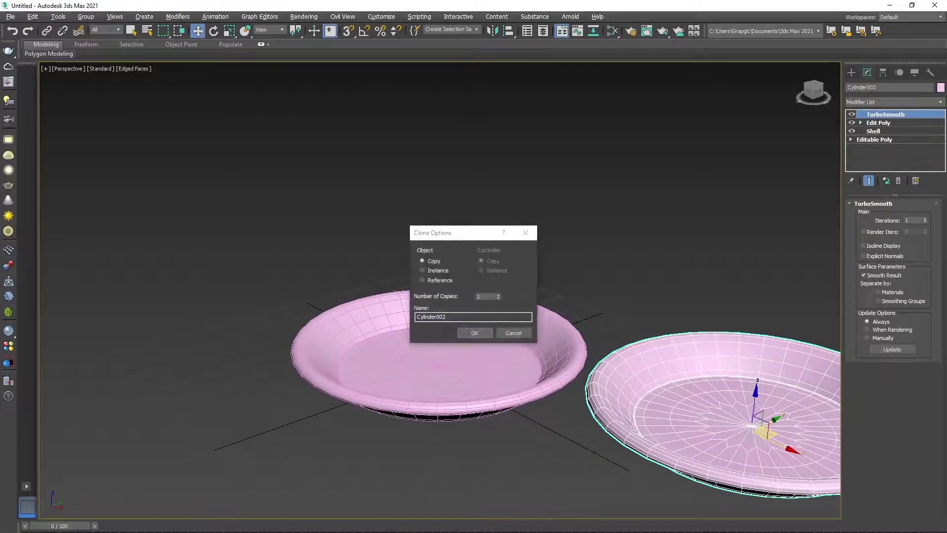
Confirm the Cylinder002 copy and remove its TurboSmooth, Edit Poly and Shell modifiers
key("Return")
middle_click_drag(542, 395, 365, 394)
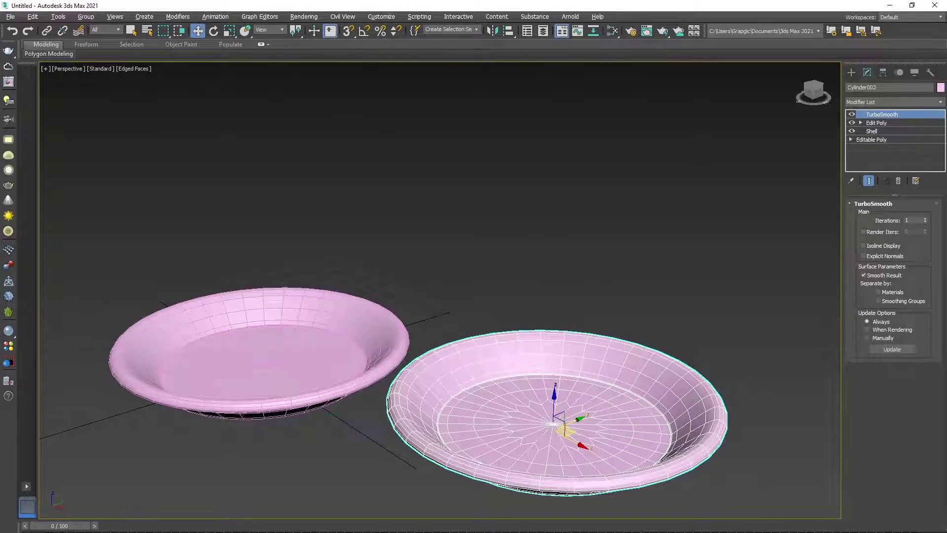
left_click(898, 181)
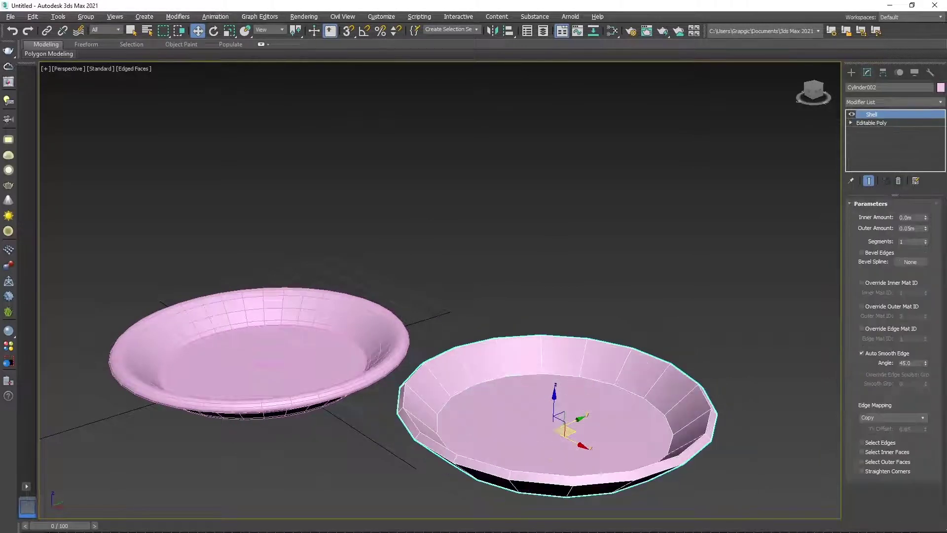
left_click(898, 180)
Raise Cylinder002's floor polygon upward and scale it down to a cone apex
right_click(560, 392)
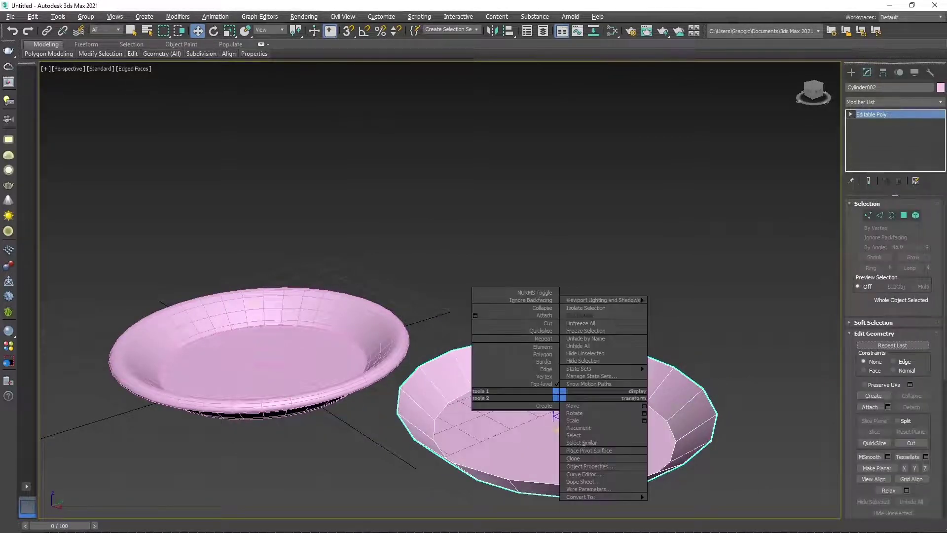
left_click(517, 354)
left_click(547, 419)
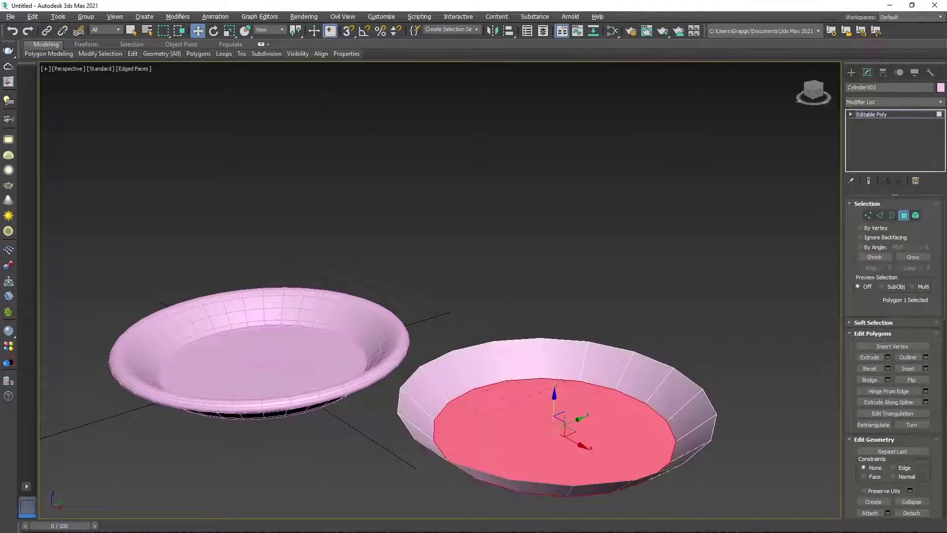
left_click_drag(554, 392, 560, 249)
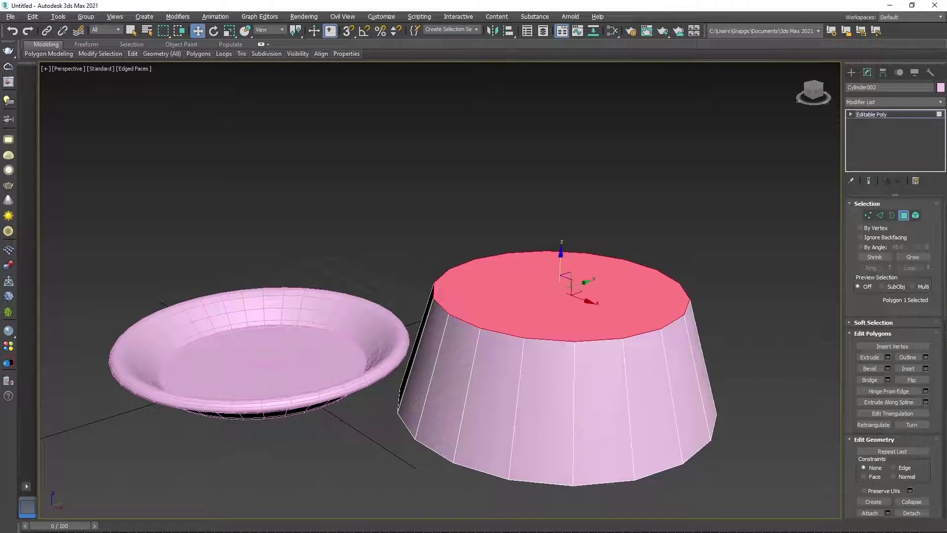
key("r")
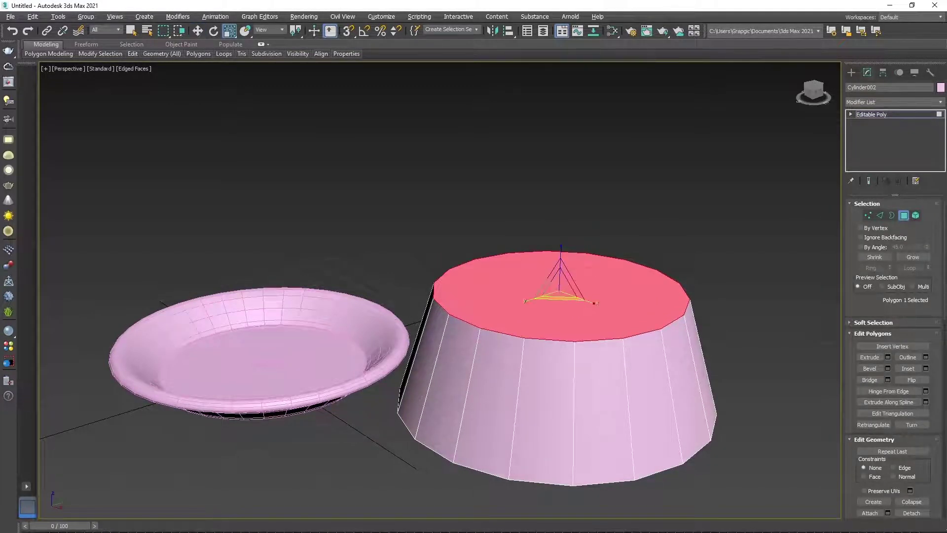
left_click_drag(560, 286, 562, 355)
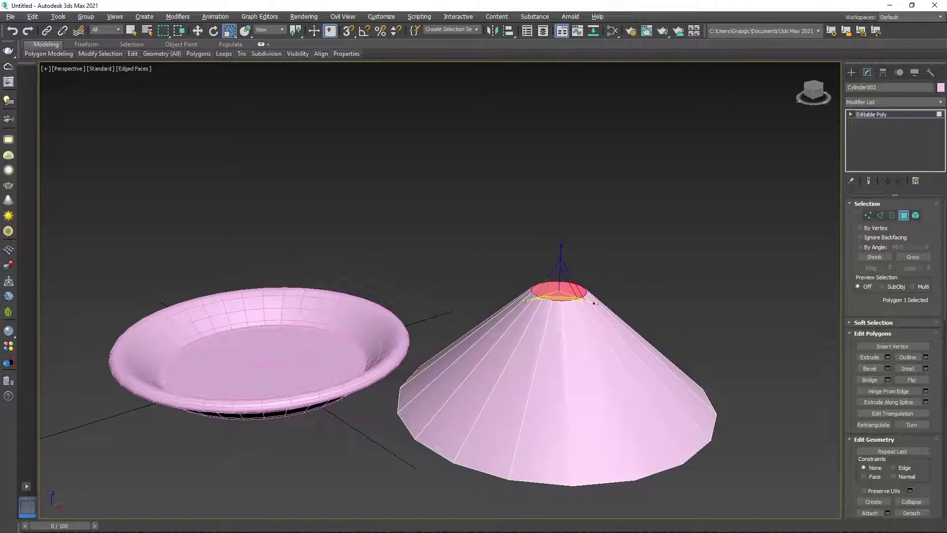
left_click_drag(560, 291, 562, 375)
mouse_move(562, 375)
middle_mouse_down("alt")
mouse_move(562, 276)
mouse_move(562, 315)
middle_mouse_up("alt")
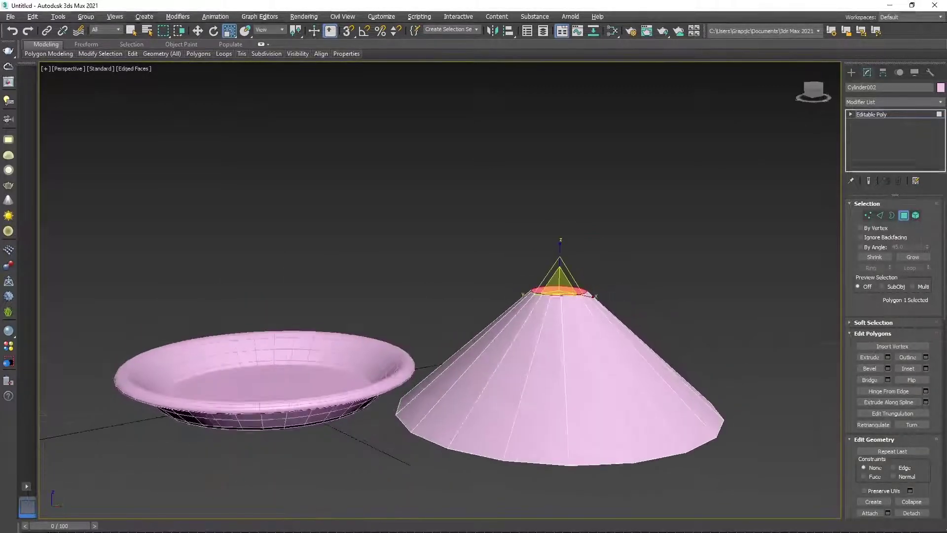
scroll(444, 272, "down", 4)
scroll(444, 247, "down", 1)
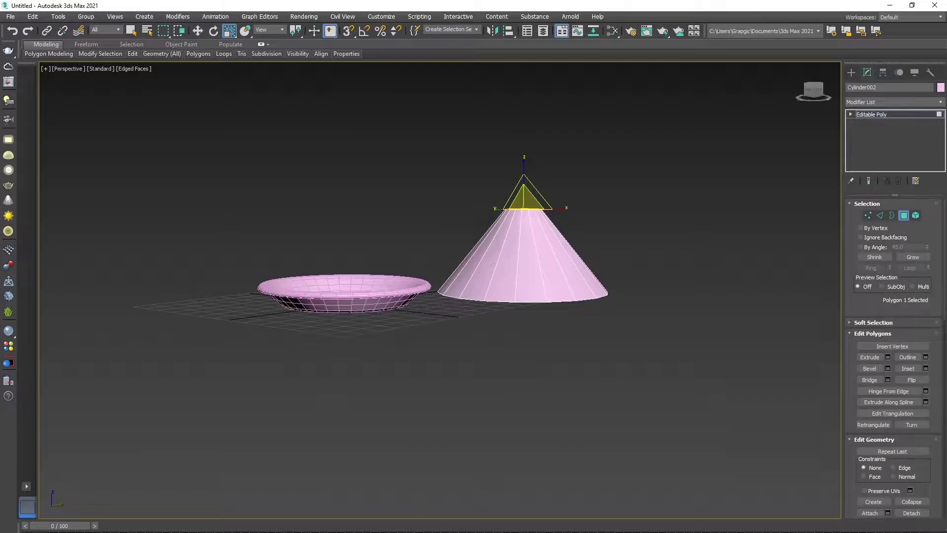
Ring-select the cone's vertical edges and Connect them into a new horizontal edge loop
key("w")
right_click(567, 234)
left_click(523, 205)
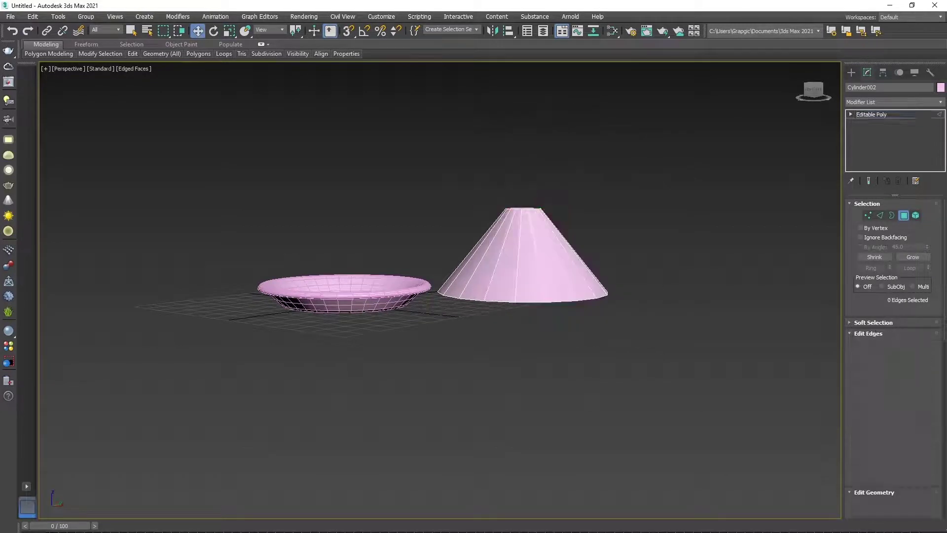
left_click(539, 254)
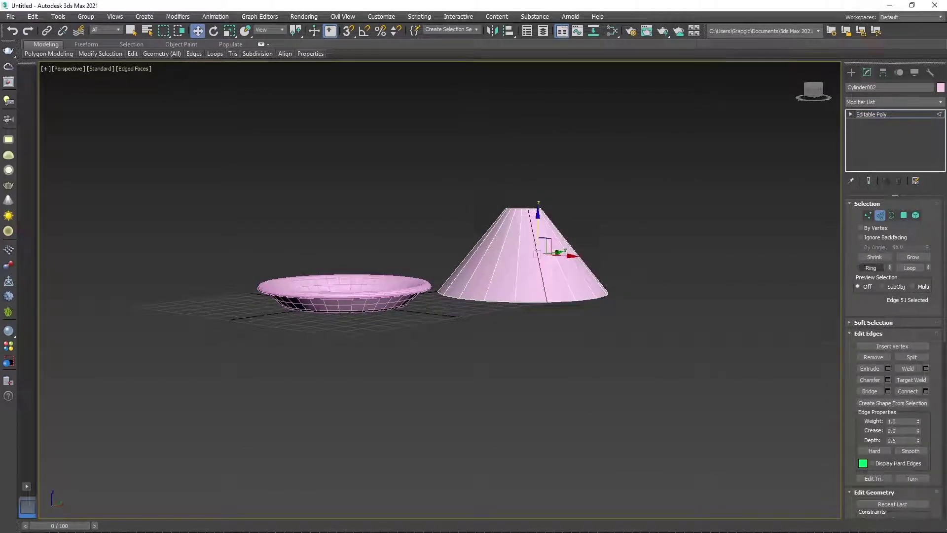
left_click(871, 268)
right_click(571, 264)
left_click(552, 300)
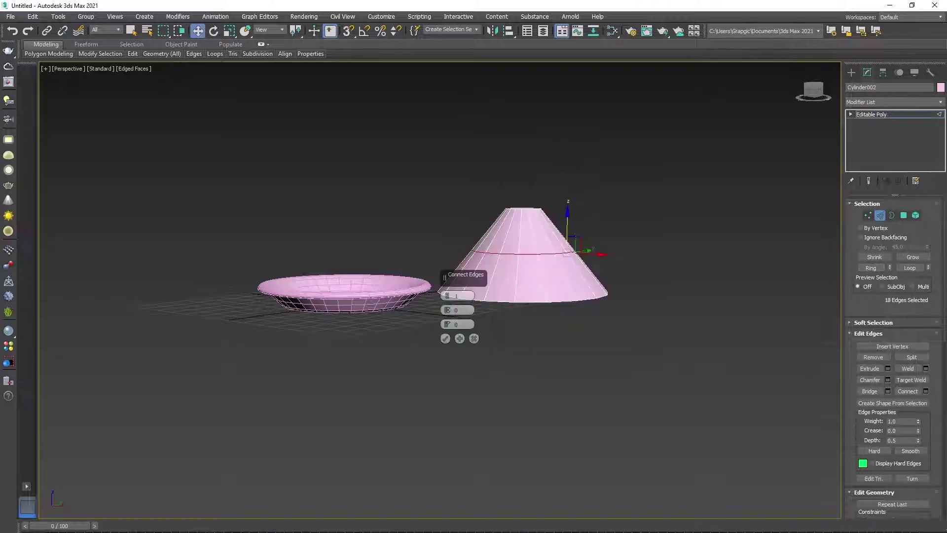
left_click(445, 338)
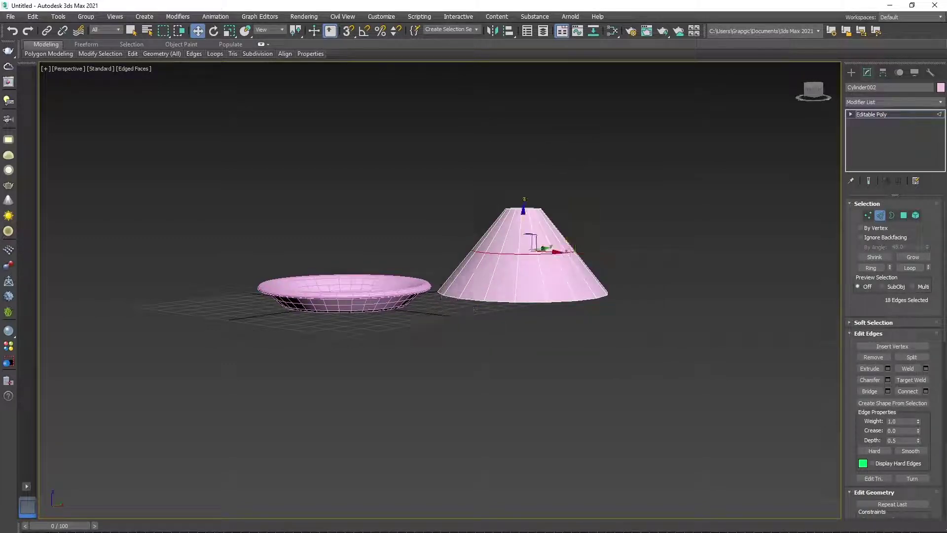
mouse_move(445, 338)
middle_mouse_down("alt")
mouse_move(449, 375)
mouse_move(522, 249)
middle_mouse_up("alt")
right_click(522, 249)
Add a Shell modifier to the cone to give the lid 0.05m thickness
left_click(503, 238)
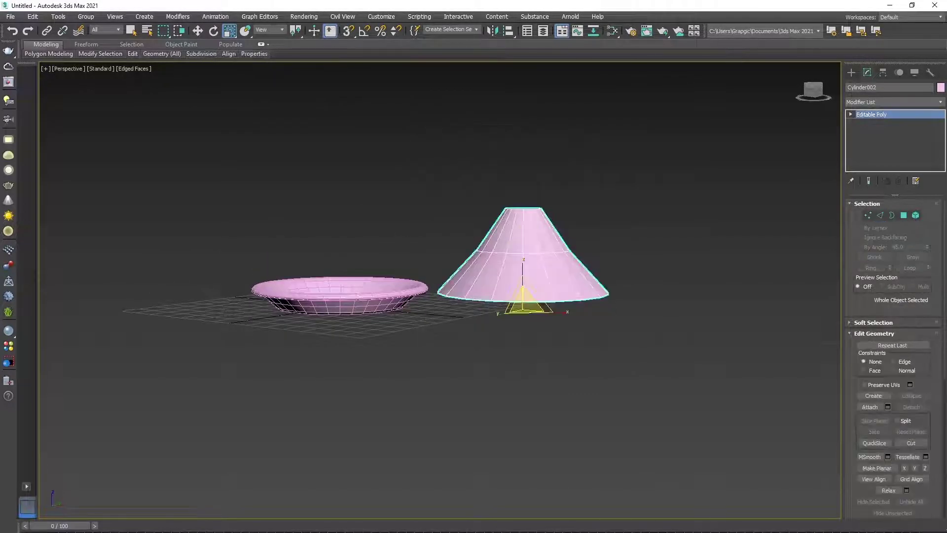
left_click(893, 101)
left_click(898, 213)
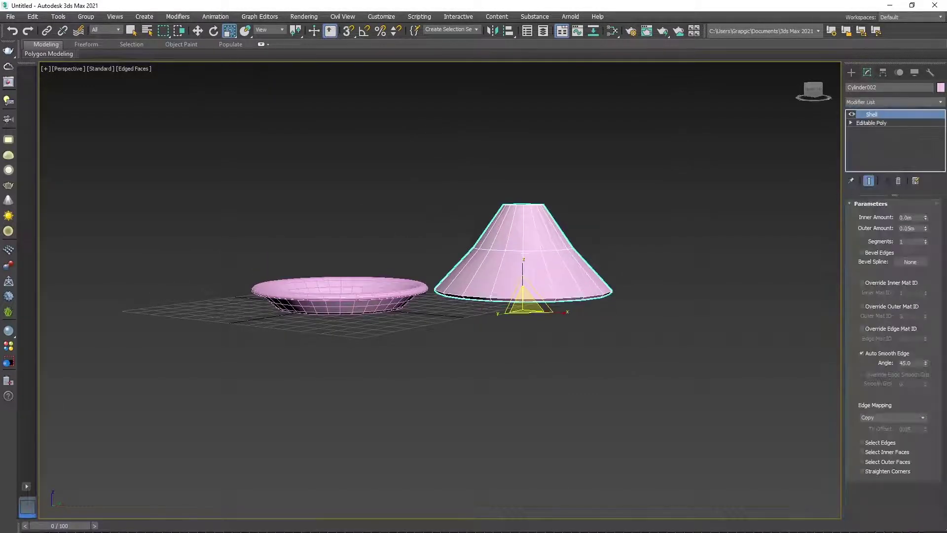
Align the cone centred on plate Cylinder001, then select its base mesh as one element
key("alt+a")
left_click(340, 296)
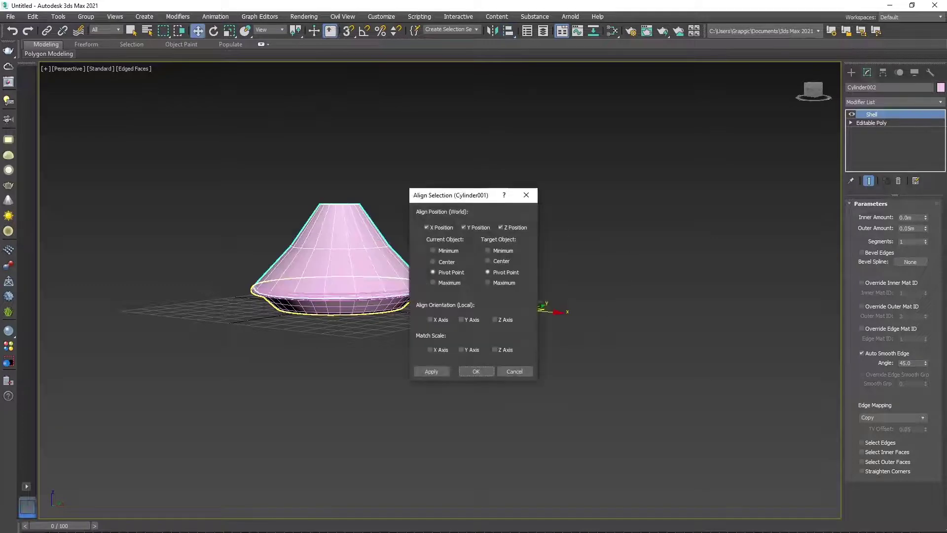
left_click(476, 371)
scroll(349, 234, "up", 5)
left_click(871, 123)
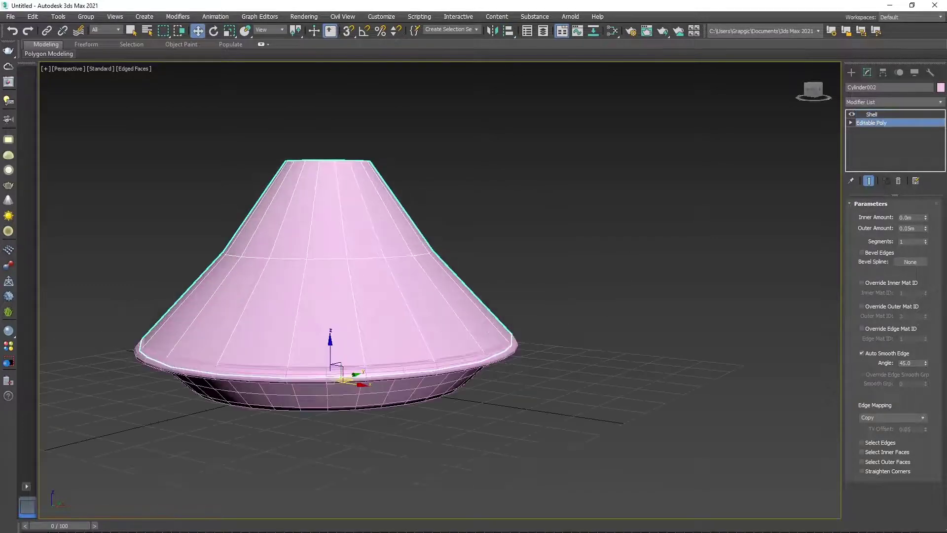
right_click(321, 249)
left_click(276, 229)
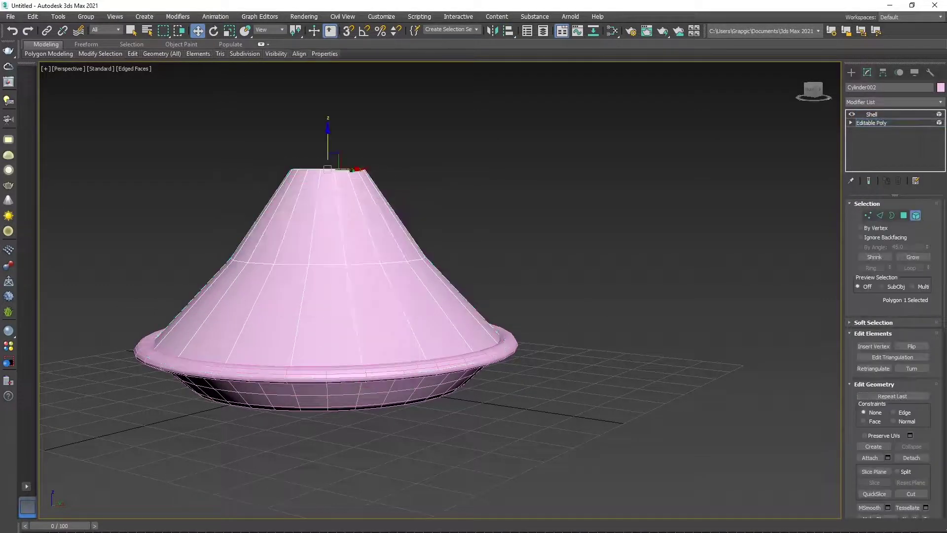
Lift the cone lid slightly along Z, then pick an edge on its lower rim
left_click_drag(329, 222, 328, 218)
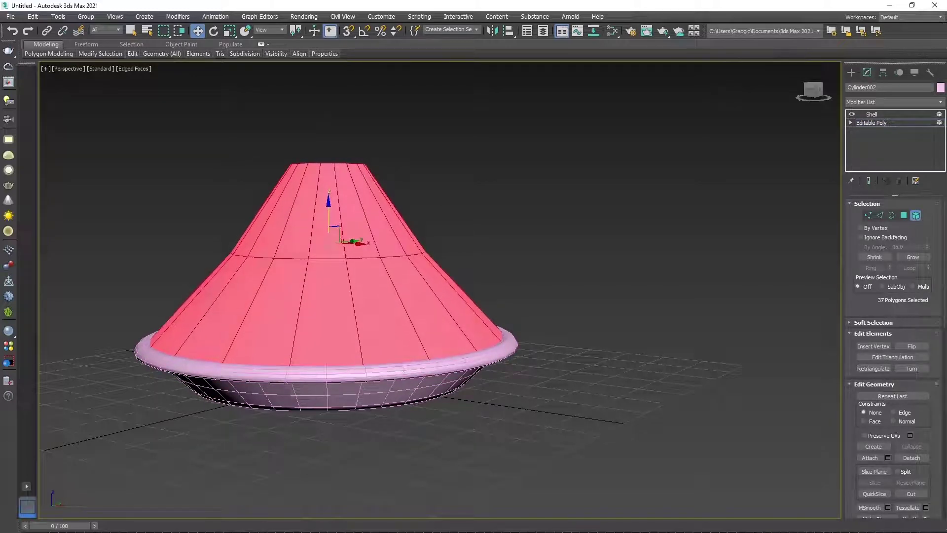
left_click_drag(328, 217, 329, 212)
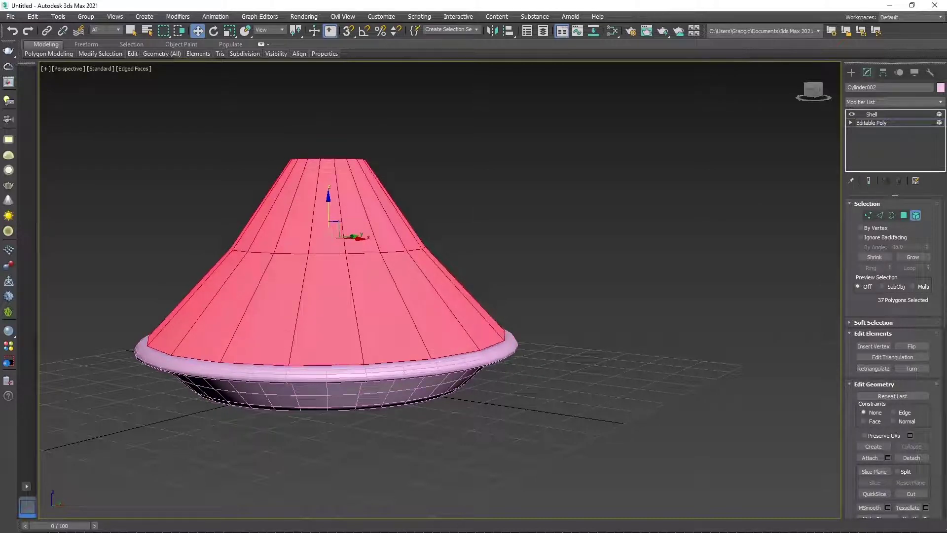
right_click(489, 316)
left_click(444, 308)
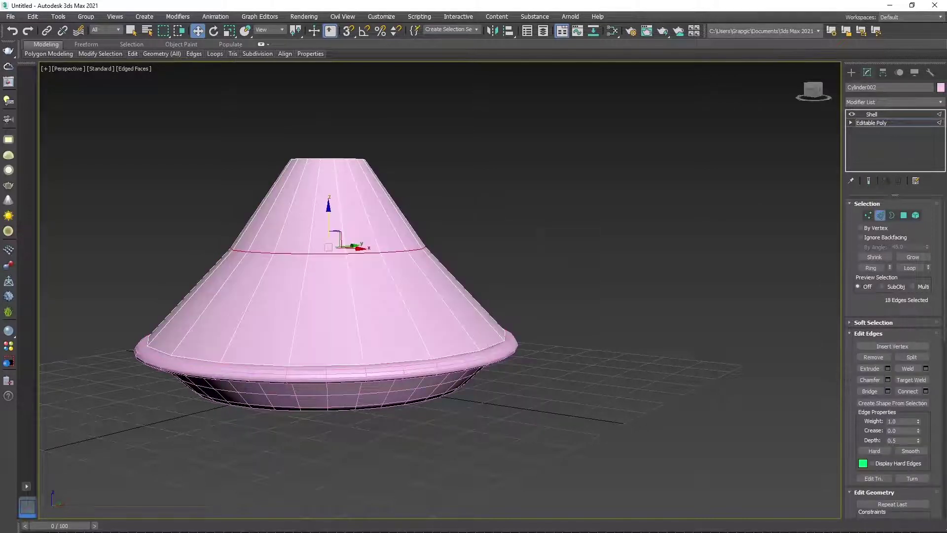
left_click(495, 331)
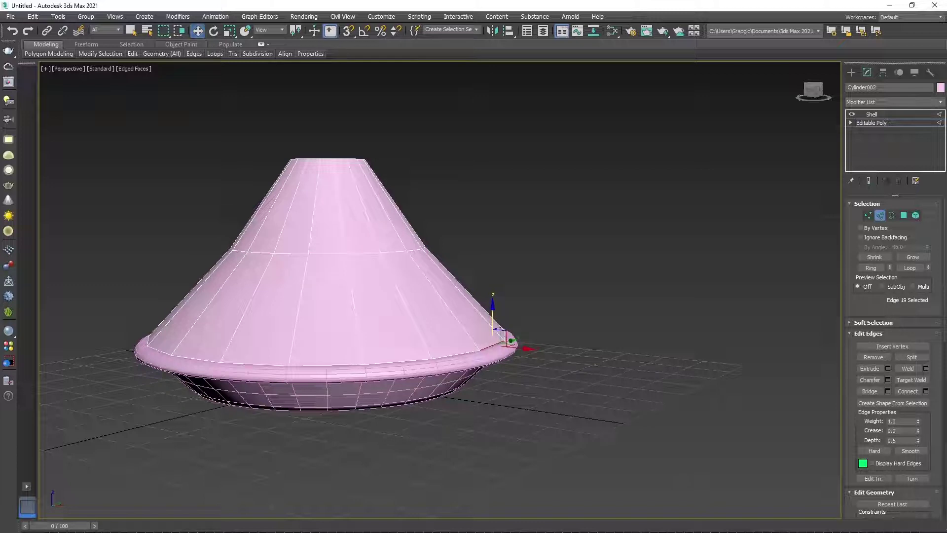
Check the shelled lid, then back in the base mesh pick a middle-loop edge
left_click(872, 114)
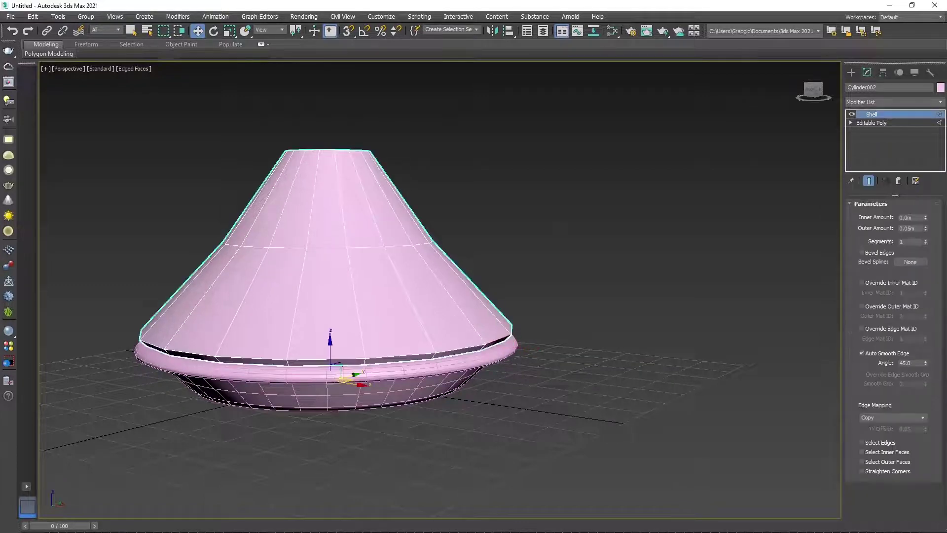
left_click(871, 123)
right_click(386, 247)
left_click(340, 233)
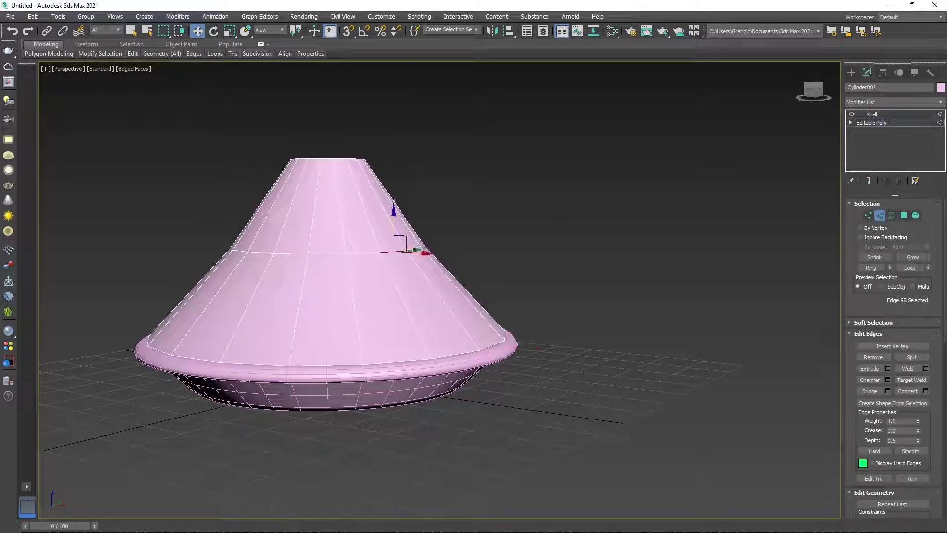
Loop-select the middle edges, slide them down the cone and scale them outward
key("alt+l")
left_click_drag(328, 217, 329, 281)
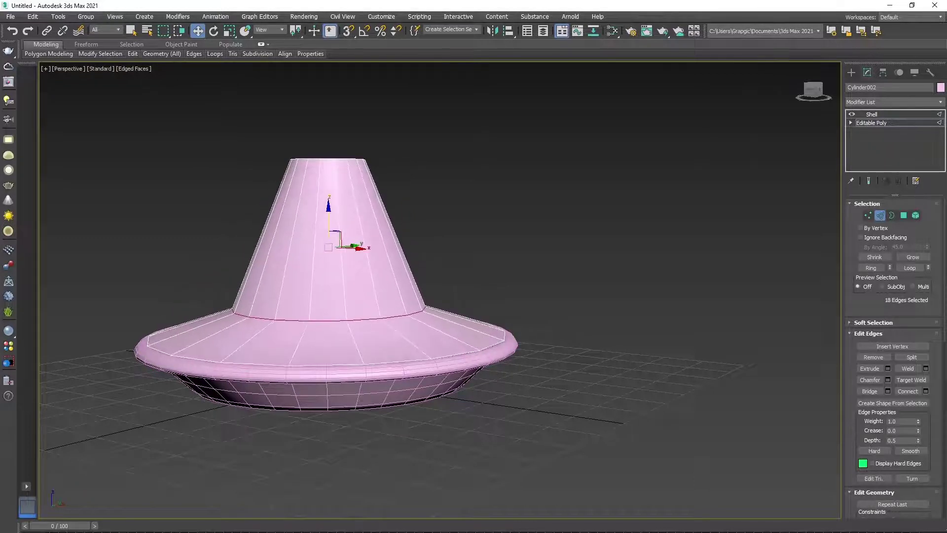
key("r")
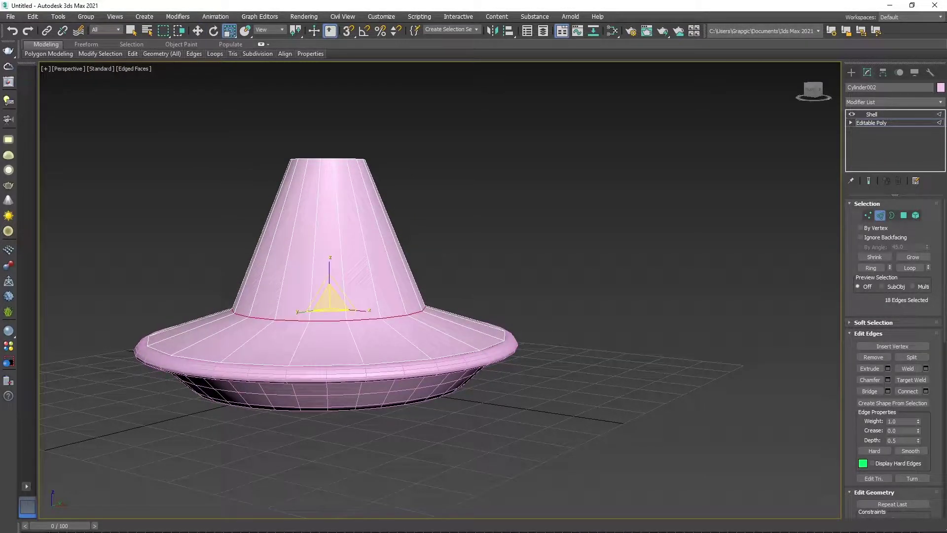
left_click_drag(330, 310, 349, 327)
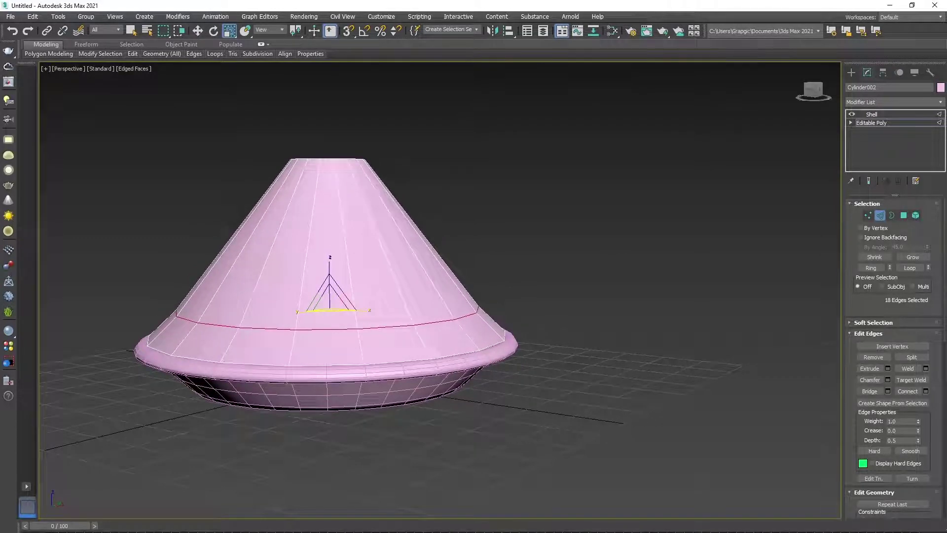
Connect the vertical edge ring into a new upper loop and pull it inward
left_click(346, 243)
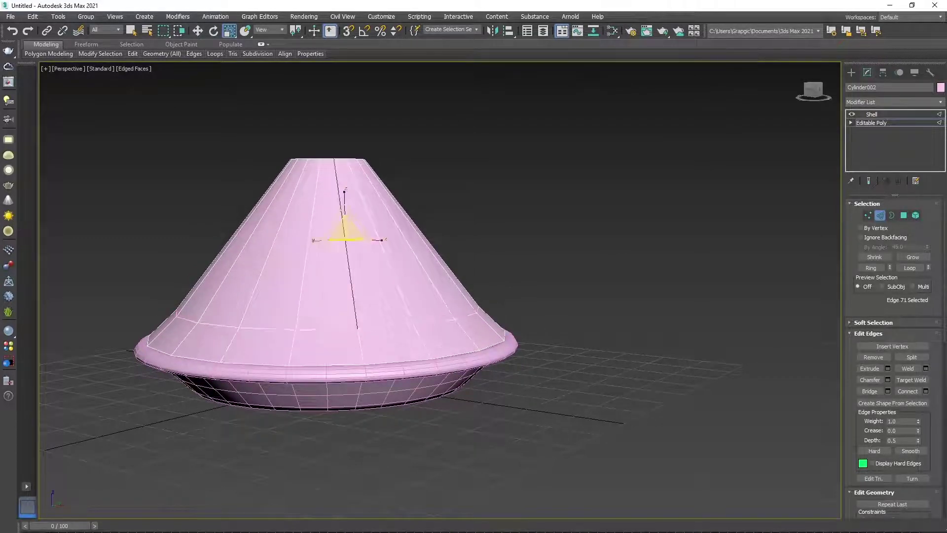
left_click(400, 235, "shift")
right_click(492, 251)
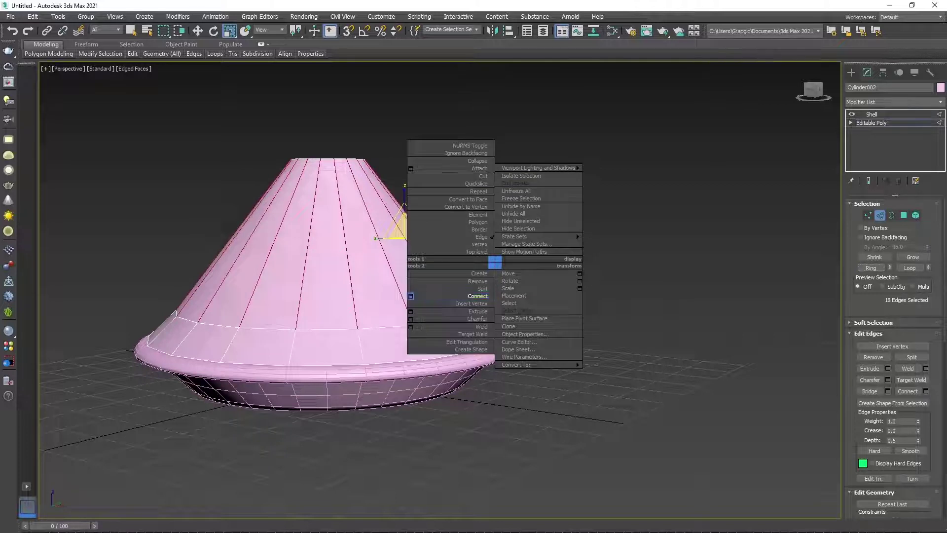
left_click(491, 258)
key("Return")
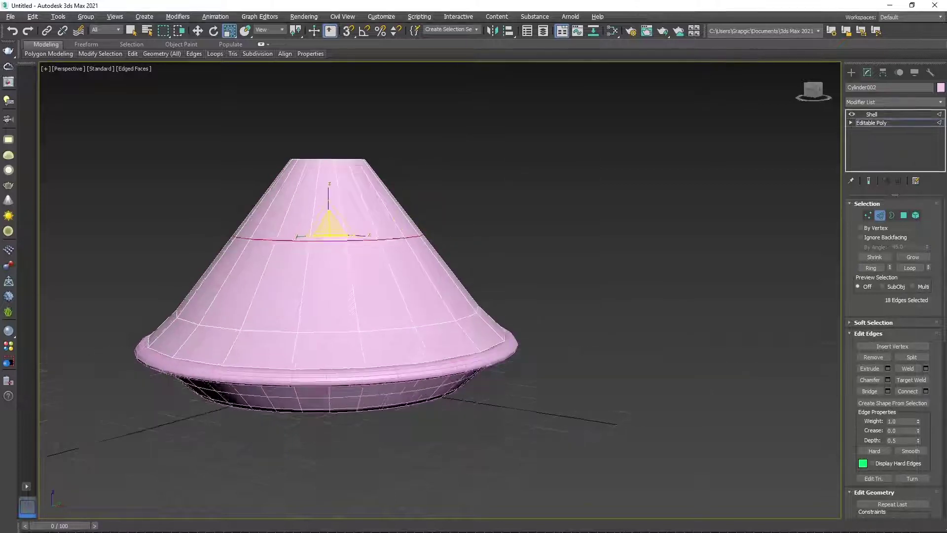
middle_click_drag(444, 296, 443, 326, "alt")
left_click_drag(345, 242, 346, 249)
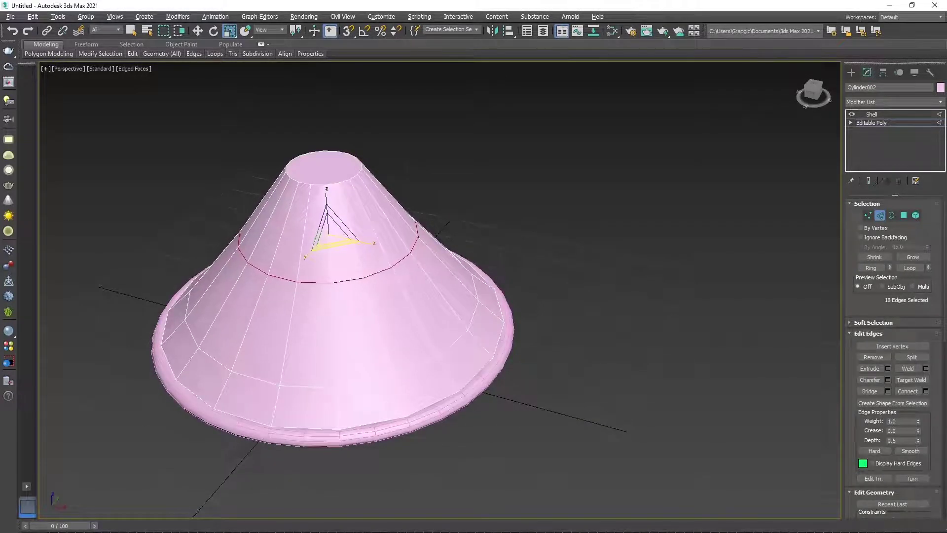
Return the cone to top level and select the Shell modifier in the stack
key("w")
middle_click_drag(345, 325, 345, 296, "alt")
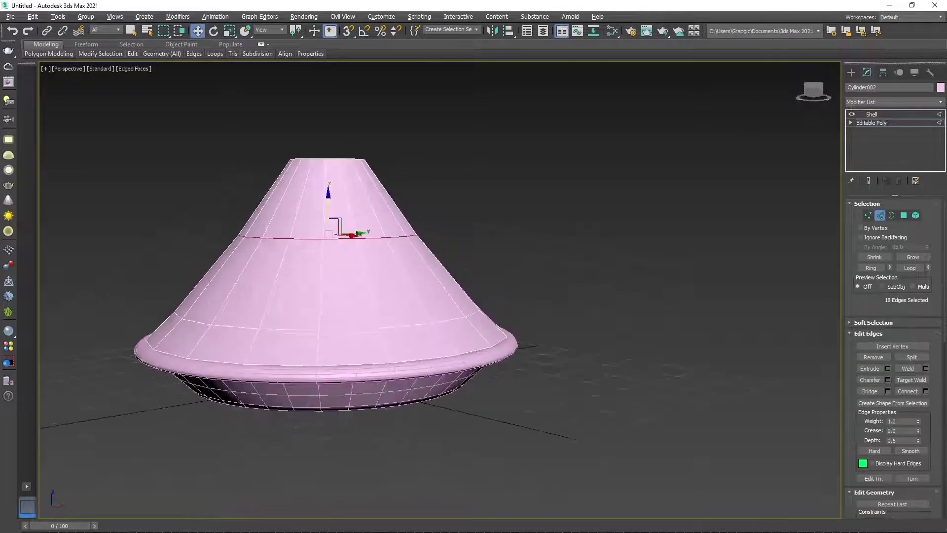
right_click(362, 262)
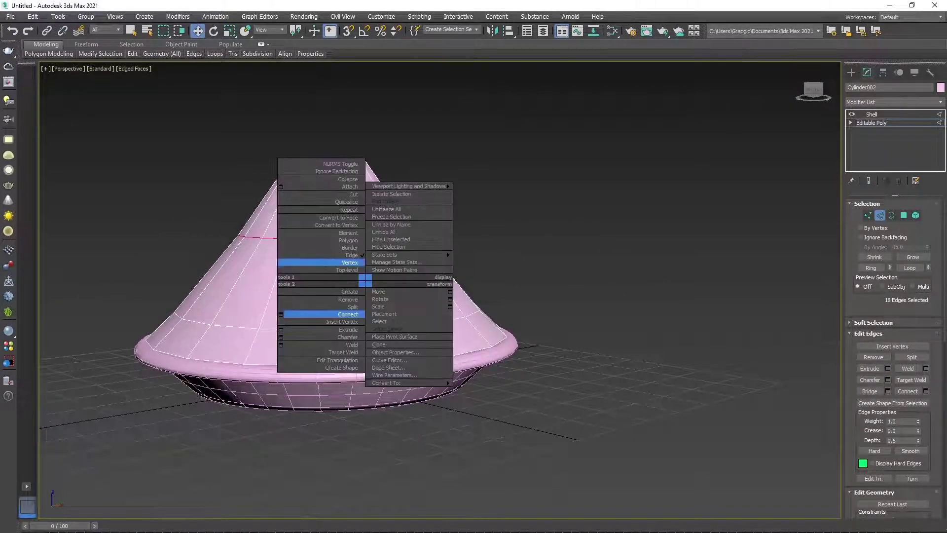
left_click(320, 270)
left_click(871, 114)
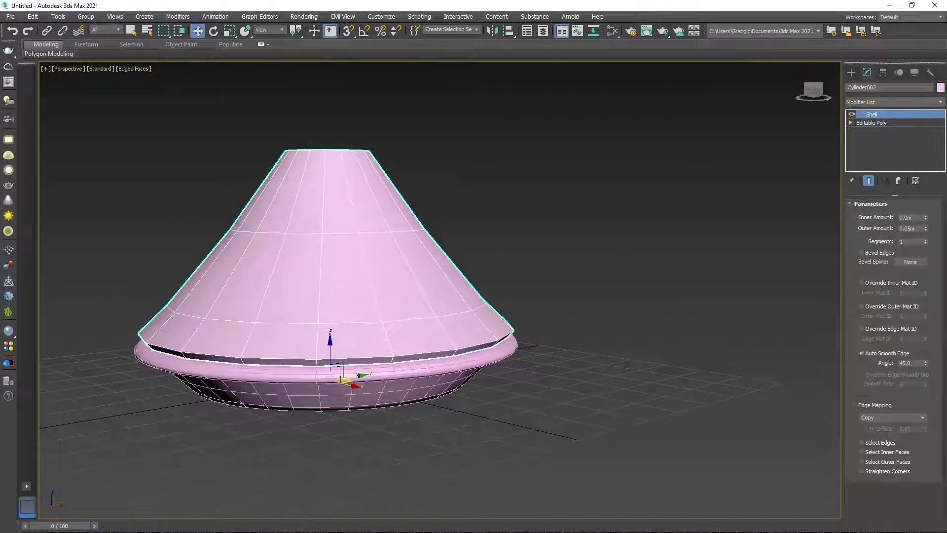
Add an Edit Poly modifier above the Shell, deleting an accidentally added second Shell
left_click(892, 102)
type("sh")
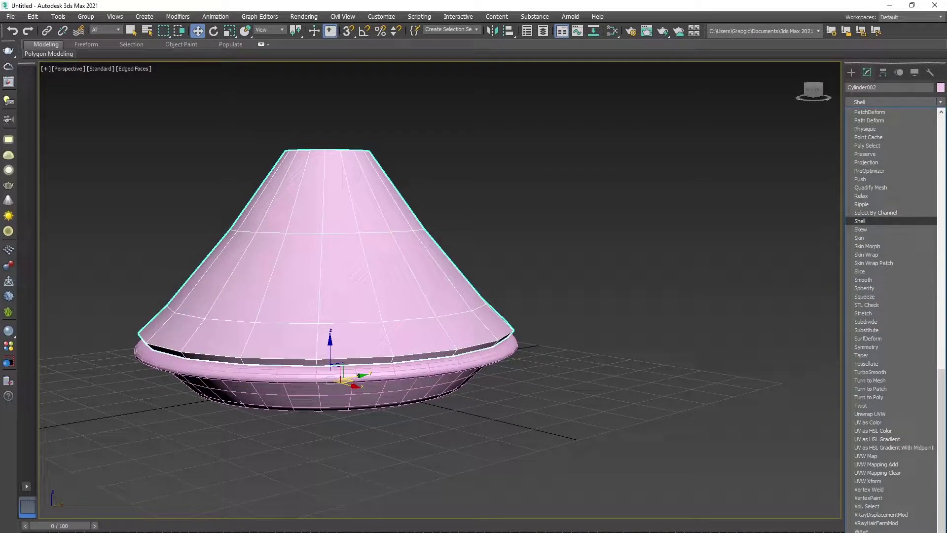
key("Return")
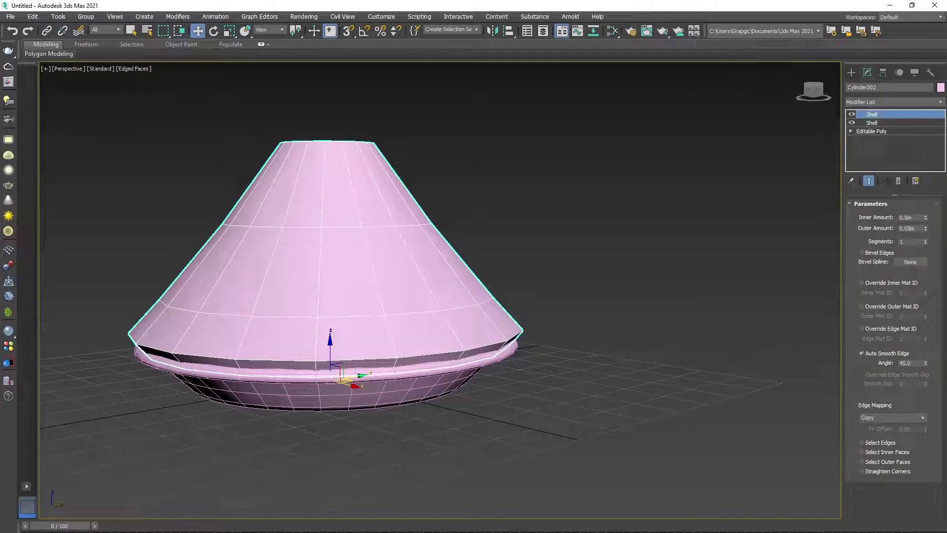
left_click(898, 181)
left_click(893, 102)
type("esh")
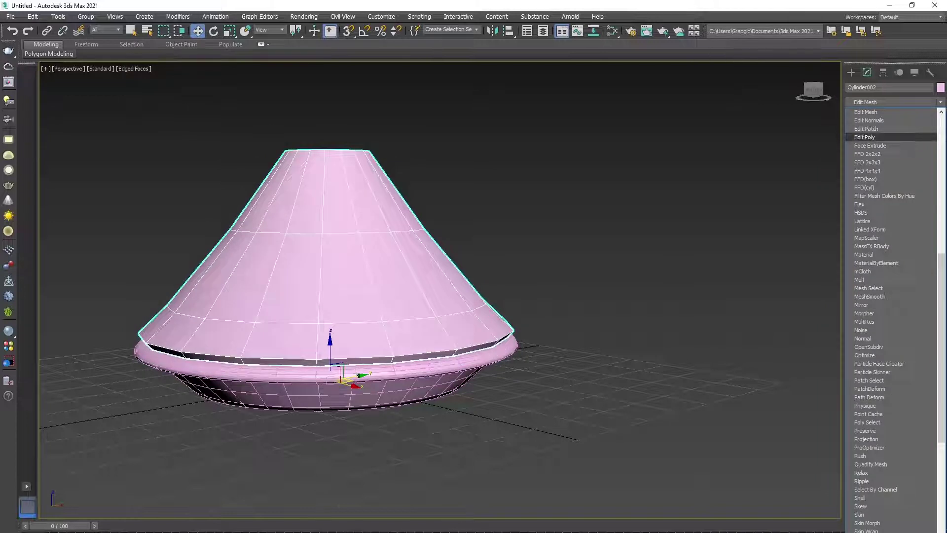
key("Return")
Select the lid's 18-face rim band in Edit Poly Polygon mode
right_click(464, 316)
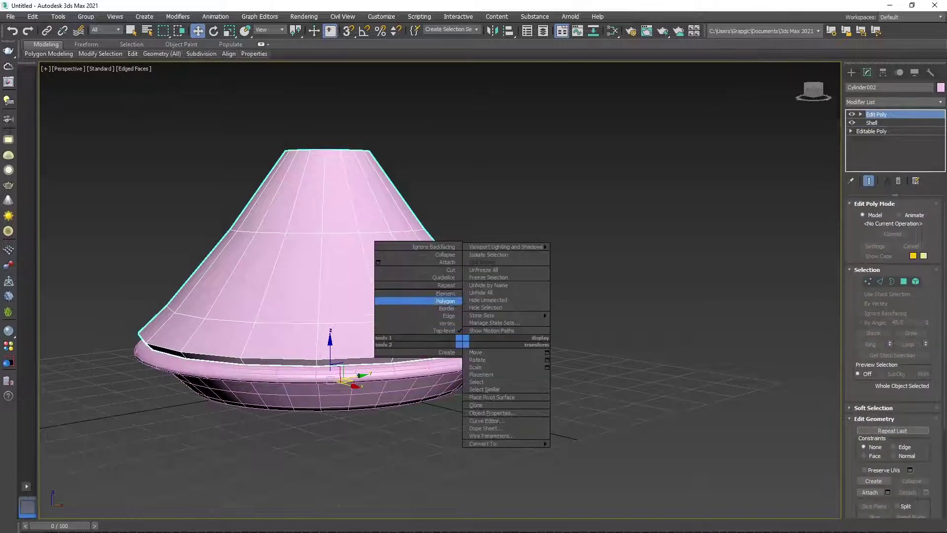
left_click(444, 300)
left_click(481, 347)
right_click(434, 349)
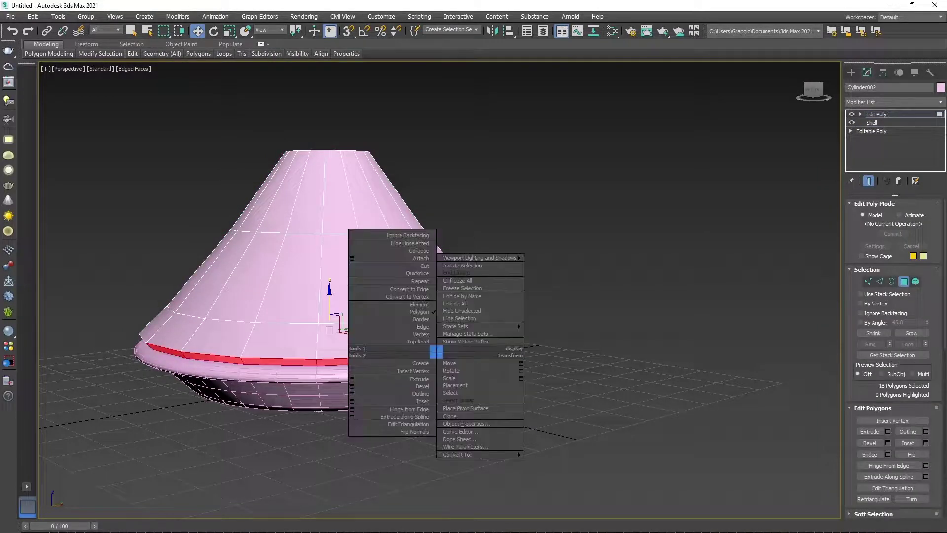
Extrude the rim band outward by about 0.062m and nudge it slightly lower
left_click(405, 379)
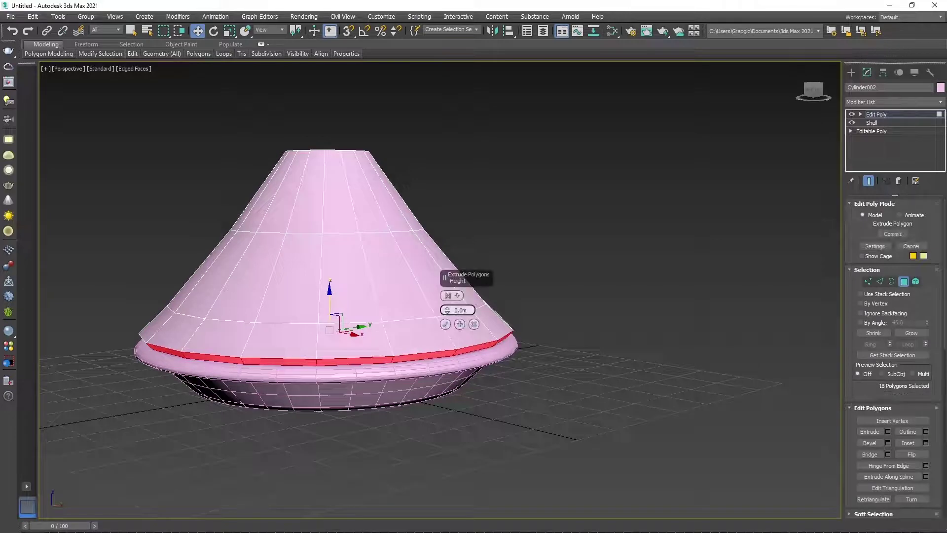
left_click_drag(447, 310, 448, 302)
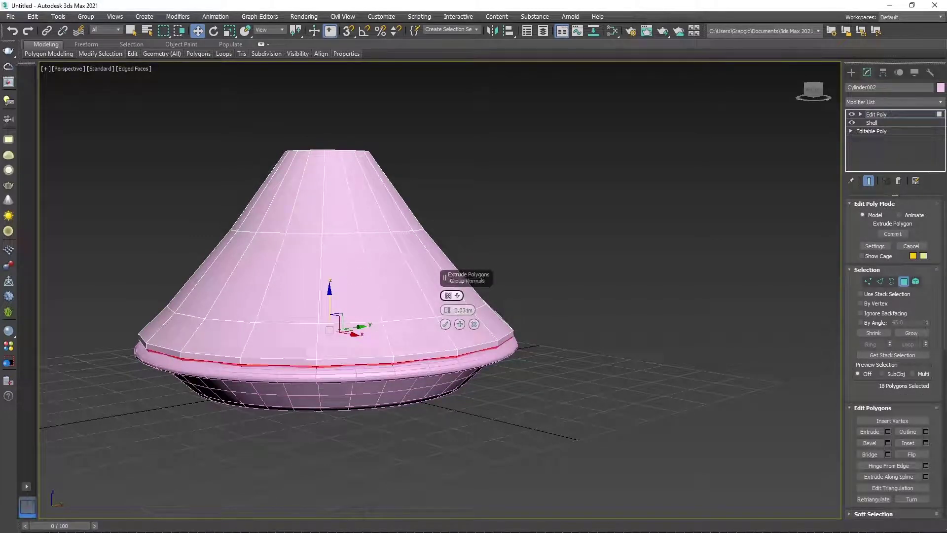
left_click(449, 295)
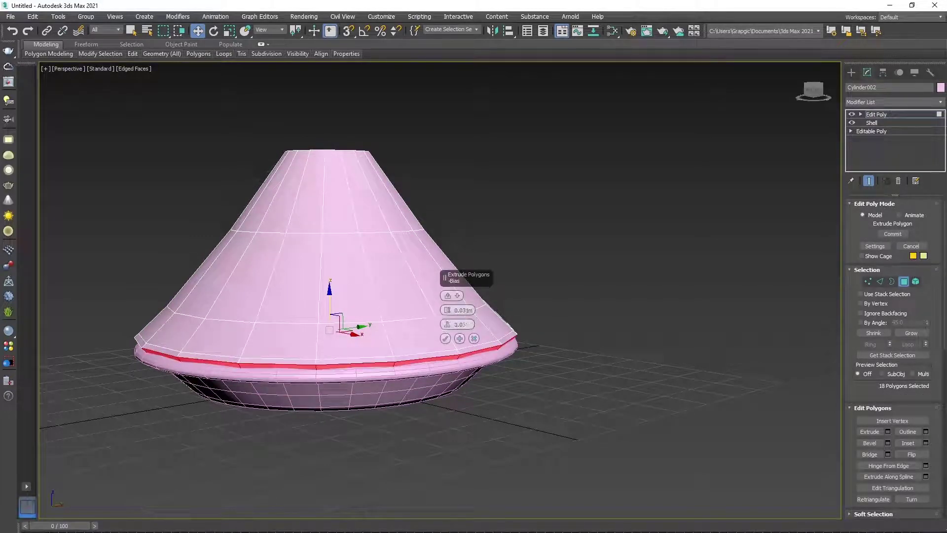
mouse_move(447, 309)
left_mouse_down()
mouse_move(448, 302)
mouse_move(447, 318)
left_mouse_up()
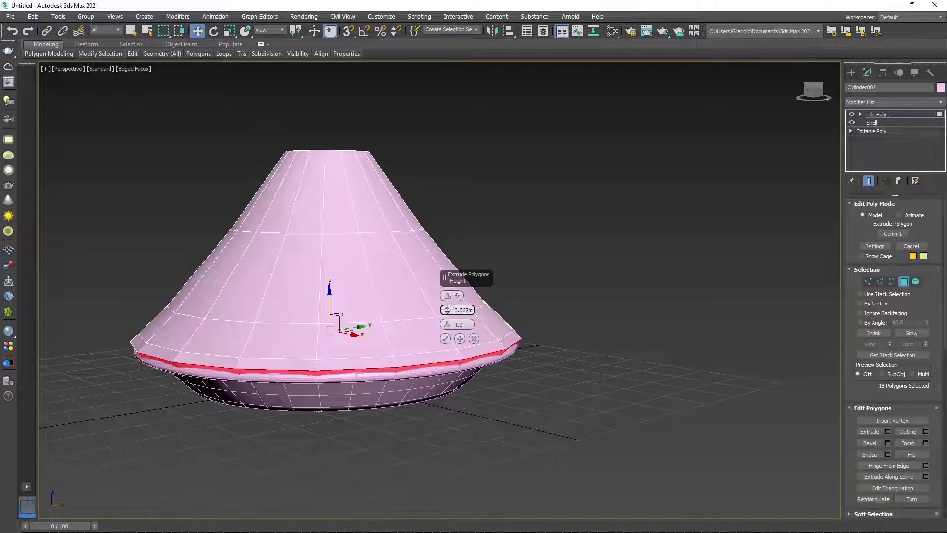
left_click(445, 338)
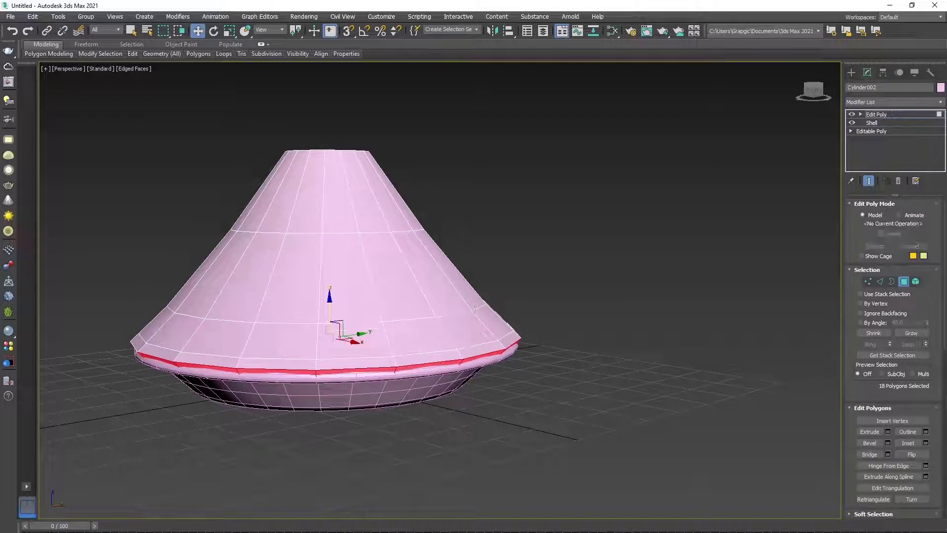
left_click_drag(329, 311, 329, 315)
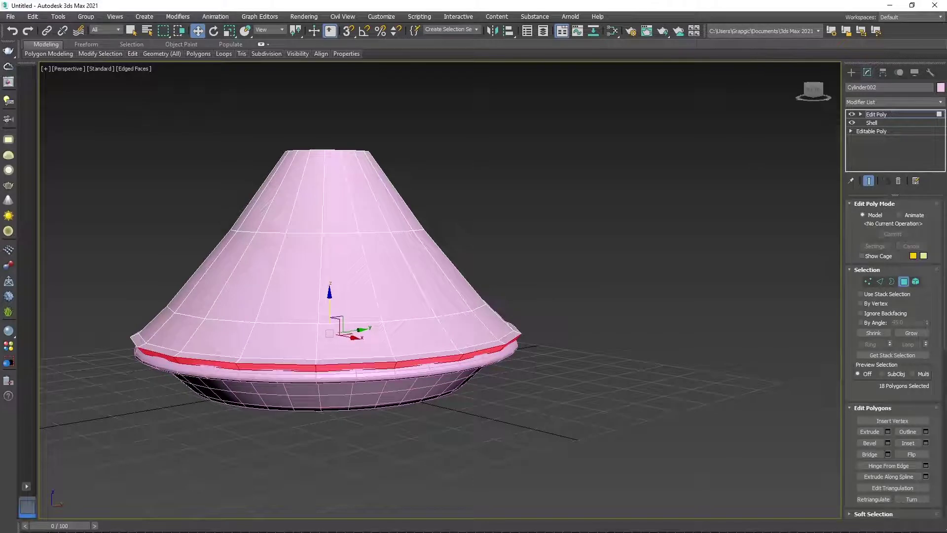
mouse_move(444, 296)
middle_mouse_down("alt")
mouse_move(498, 301)
mouse_move(513, 320)
middle_mouse_up("alt")
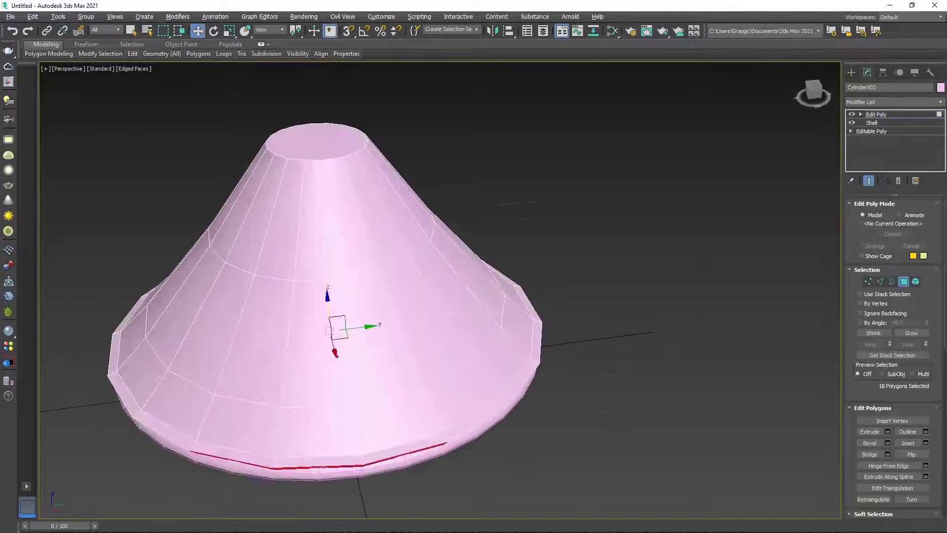
Scale the lid's bottom polygons outward to widen the base
key("r")
left_click_drag(315, 340, 318, 328)
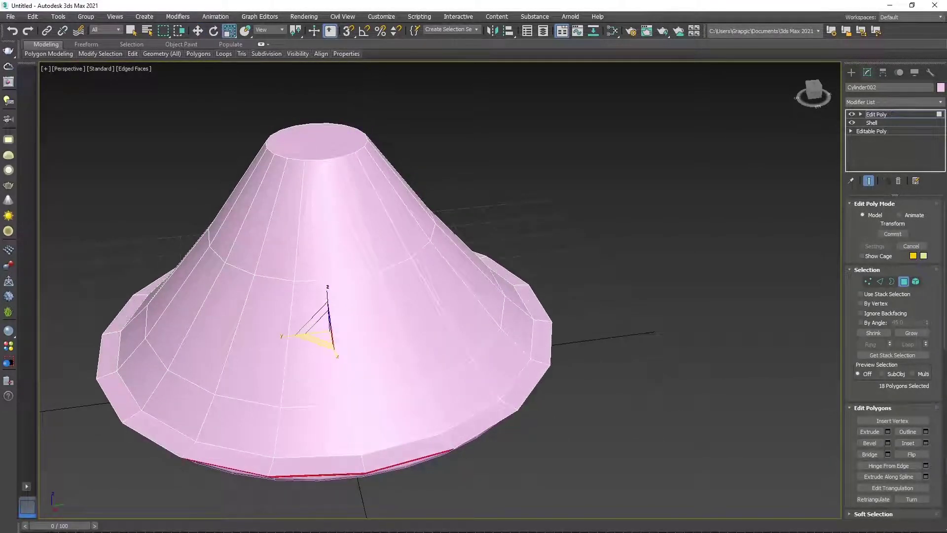
right_click(525, 373)
left_click(509, 325)
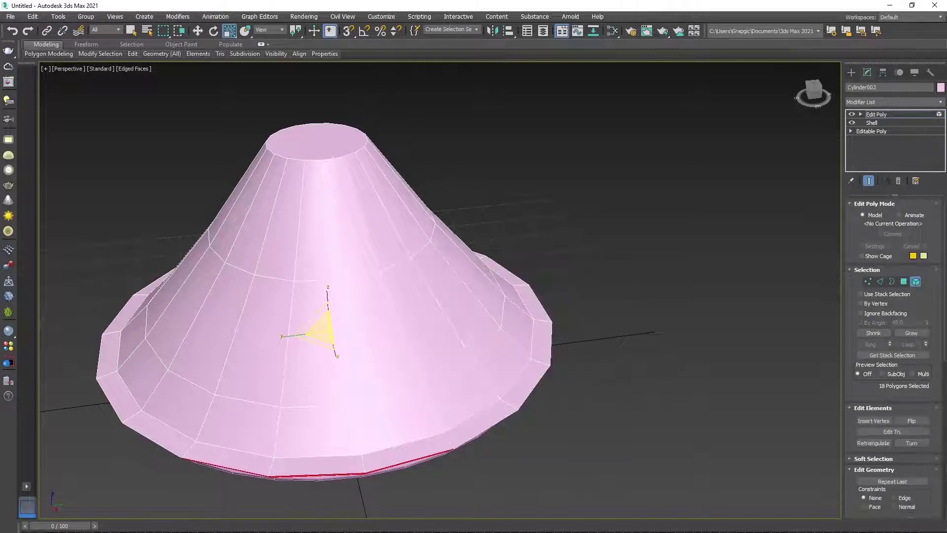
right_click(509, 345)
left_click(491, 305)
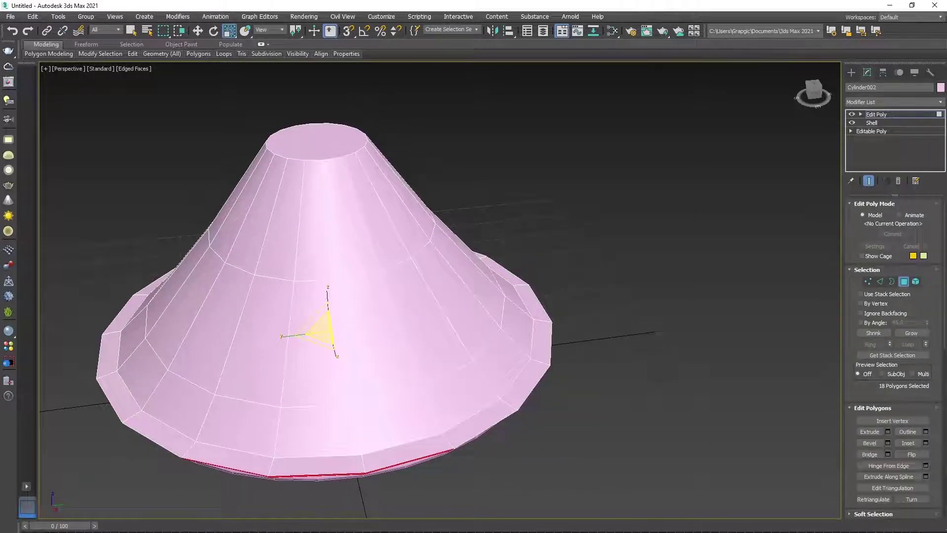
Extrude the outer ring of base faces 0.06m outward into a lip
left_click(518, 380, "shift")
right_click(508, 394)
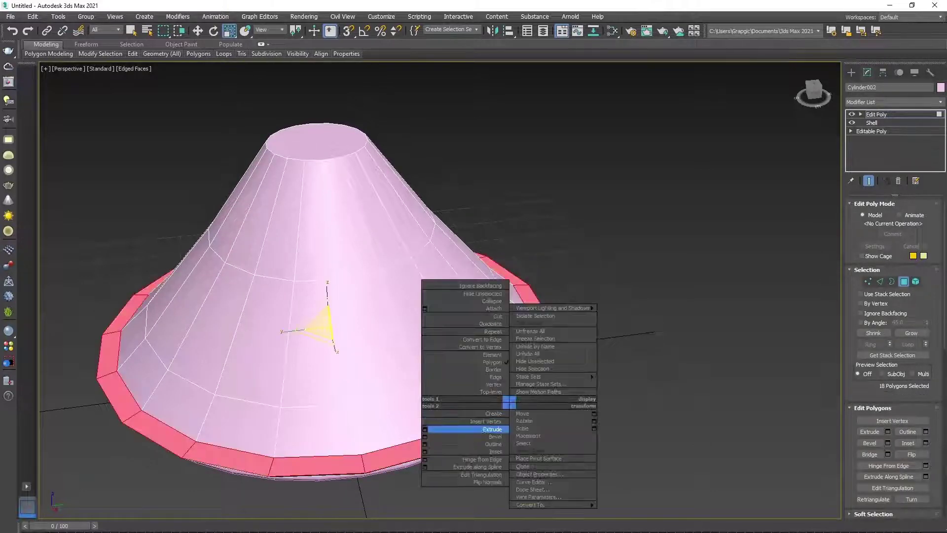
left_click(498, 380)
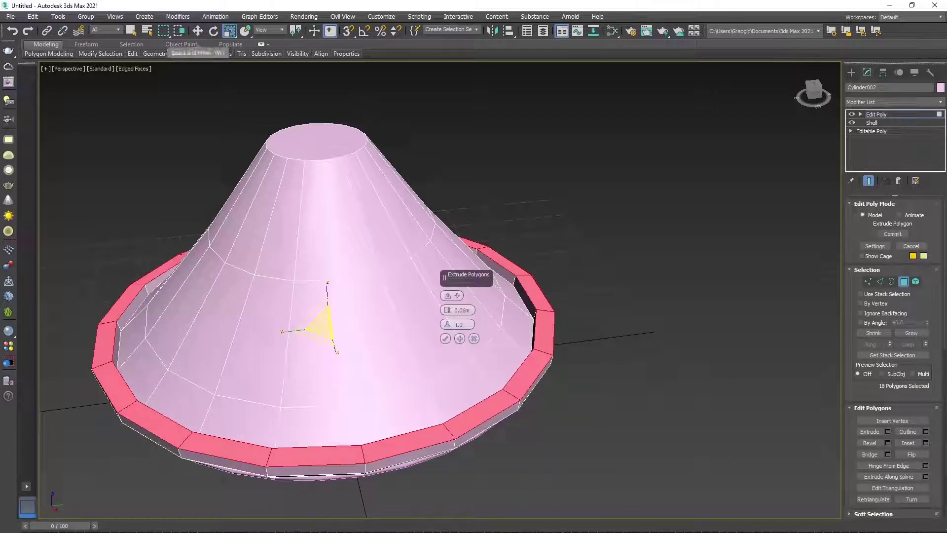
left_click(445, 338)
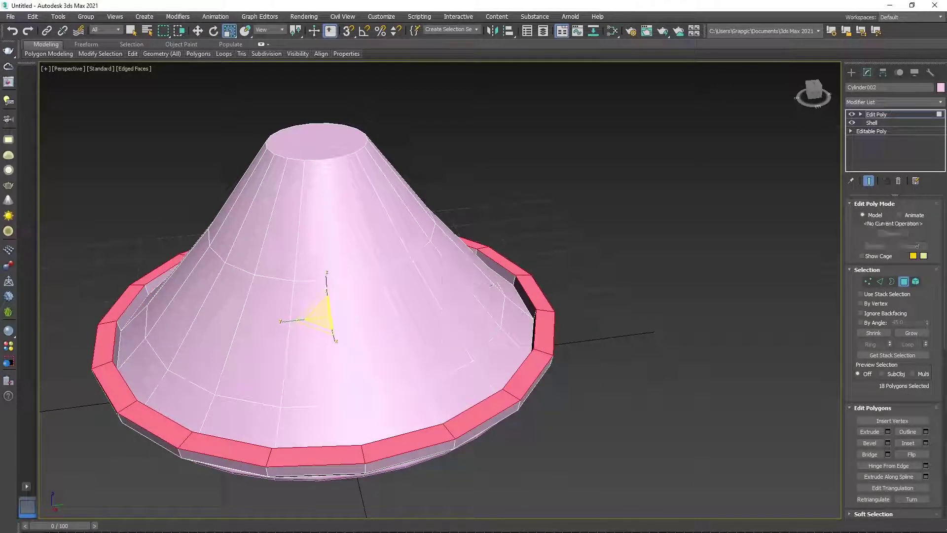
Drop down to the base Editable Poly in the stack, accepting the topology warning
key("w")
left_click(318, 141)
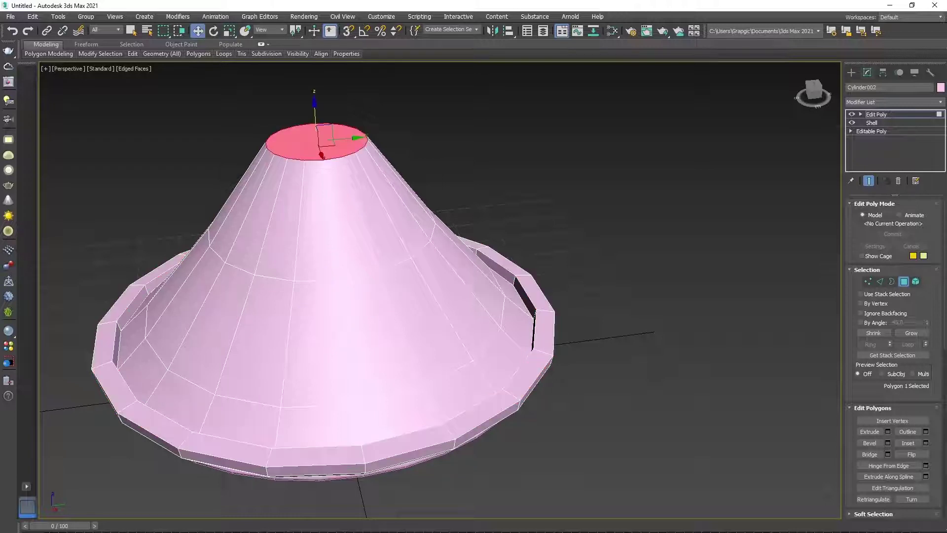
left_click(871, 123)
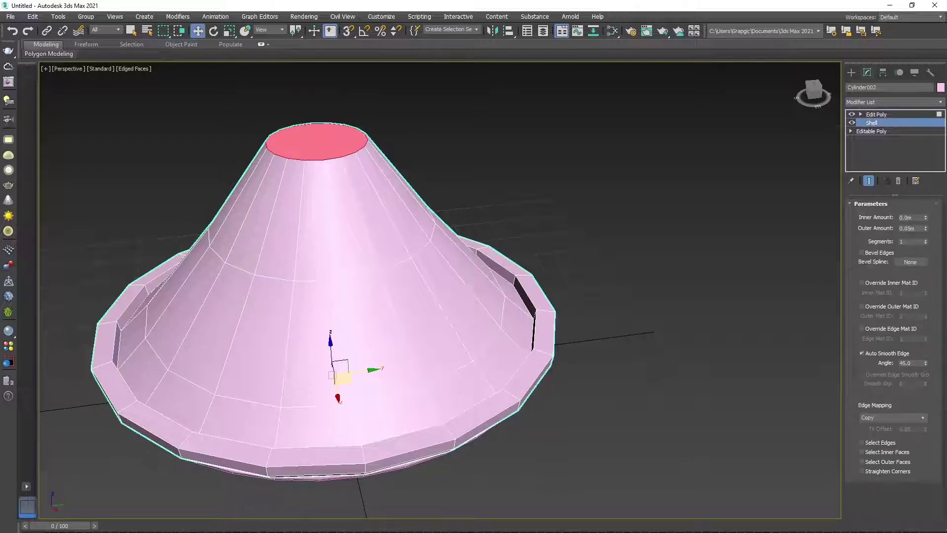
left_click(871, 131)
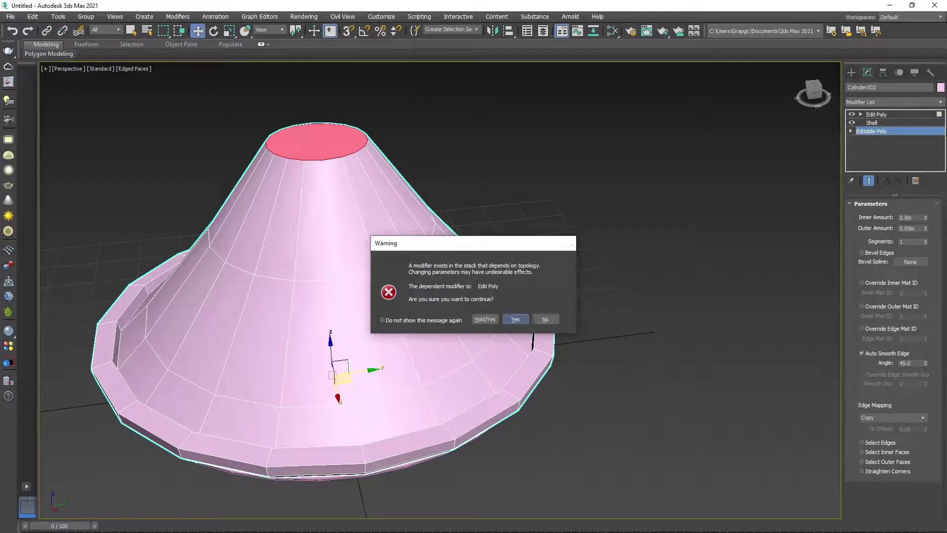
key("Return")
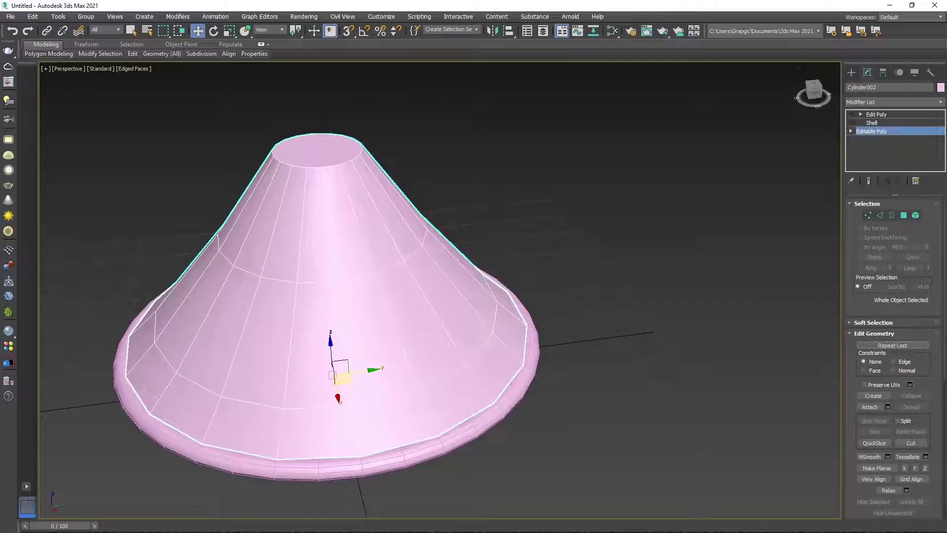
Select the lid's top cap polygon and scale it down so the lid tapers
right_click(358, 185)
left_click(342, 159)
left_click(318, 151)
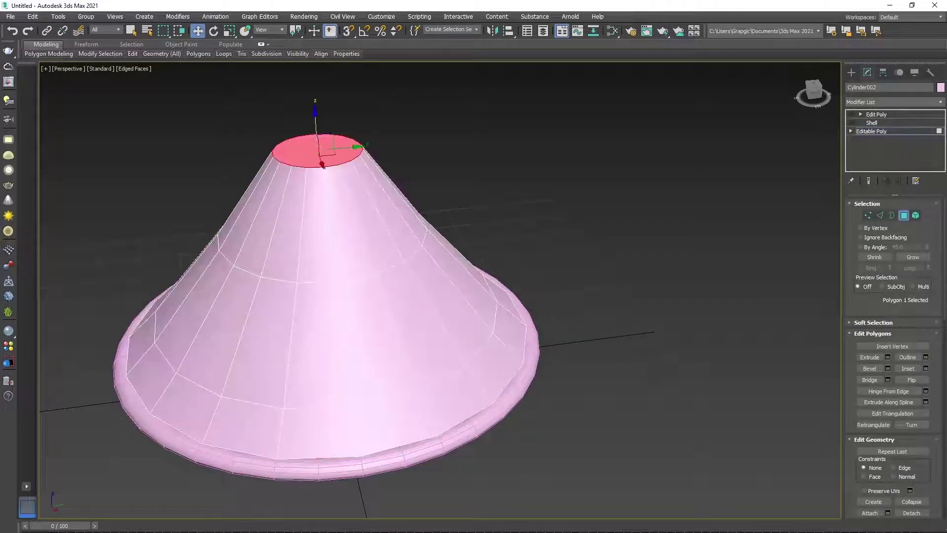
left_click(230, 31)
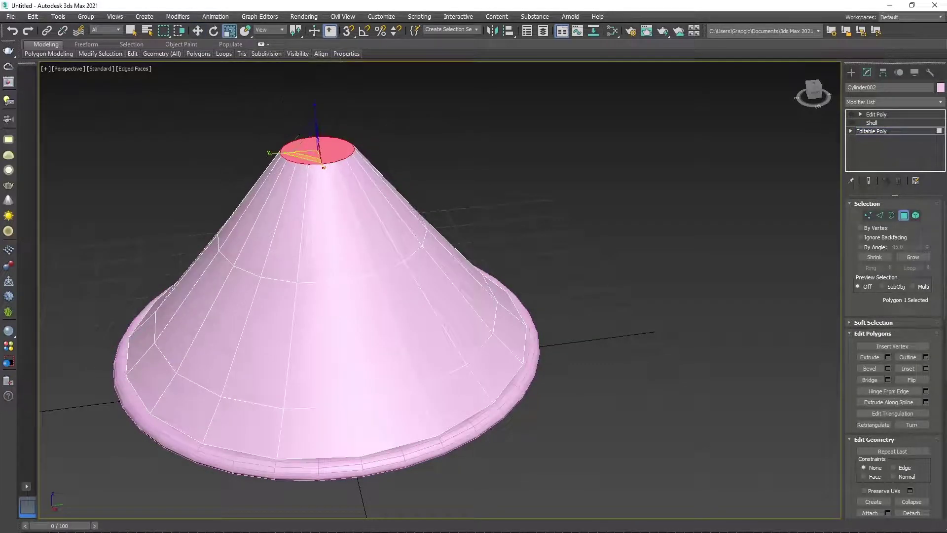
key("w")
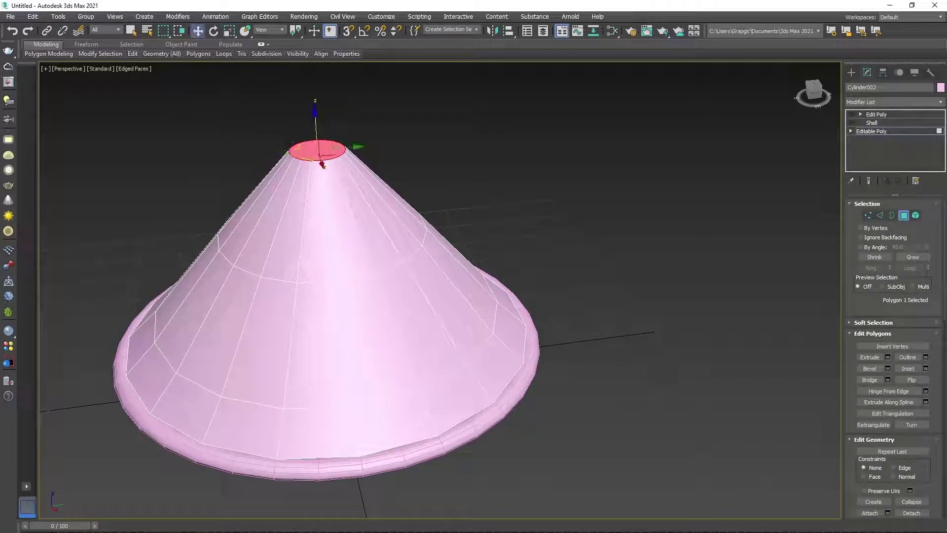
right_click(391, 247)
left_click(345, 231)
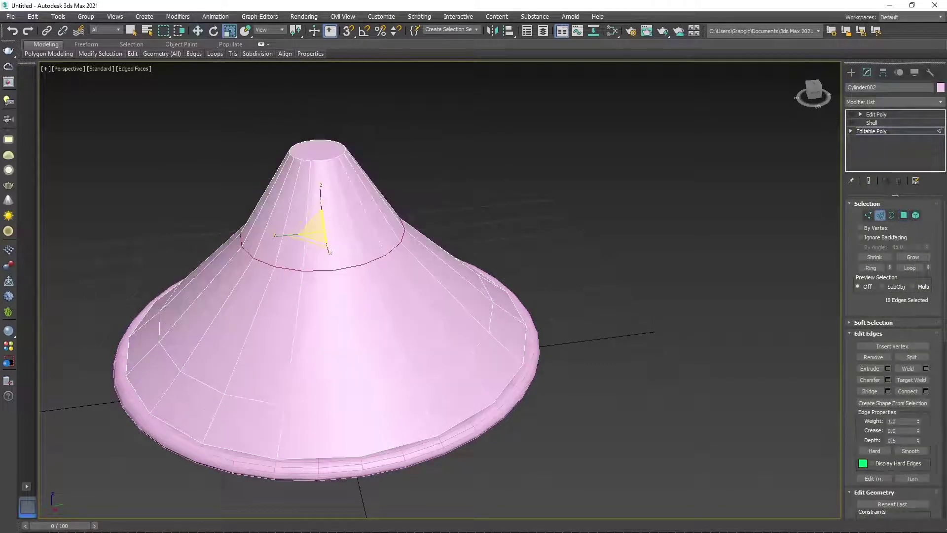
Select the lid's 18 open border edges along the lip
key("4")
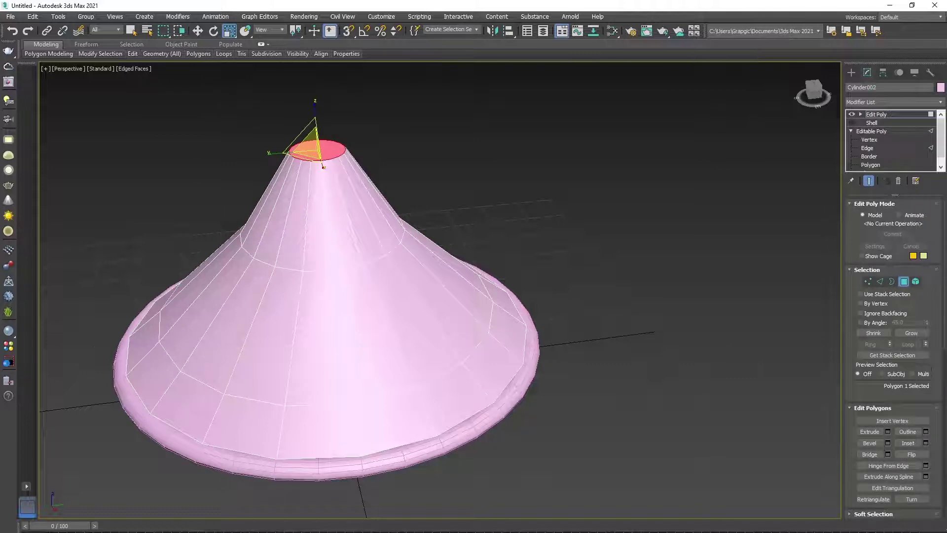
scroll(444, 277, "down", 3)
middle_click_drag(444, 276, 529, 300, "alt")
key("w")
right_click(530, 299)
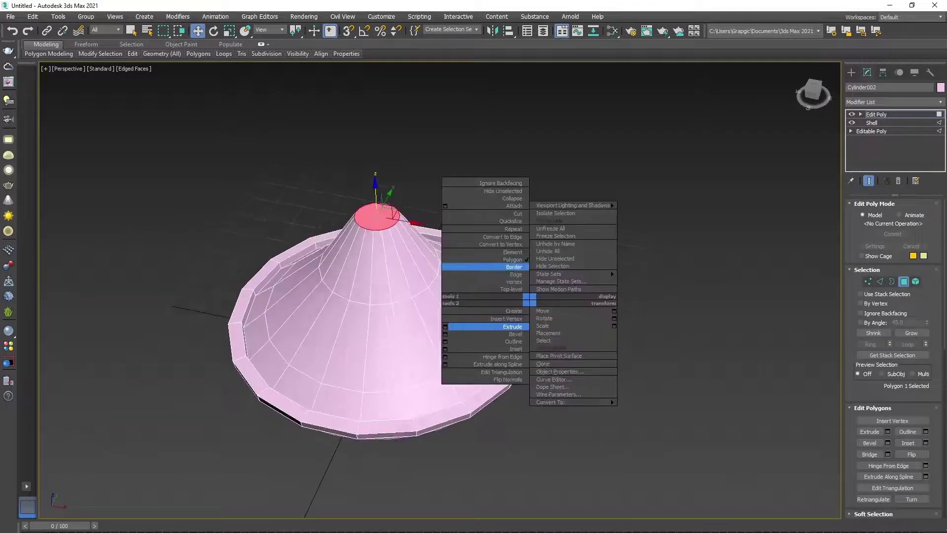
left_click(513, 267)
Chamfer the border edges by 0.025m with 1 segment and commit
scroll(562, 306, "down", 3)
scroll(562, 305, "up", 8)
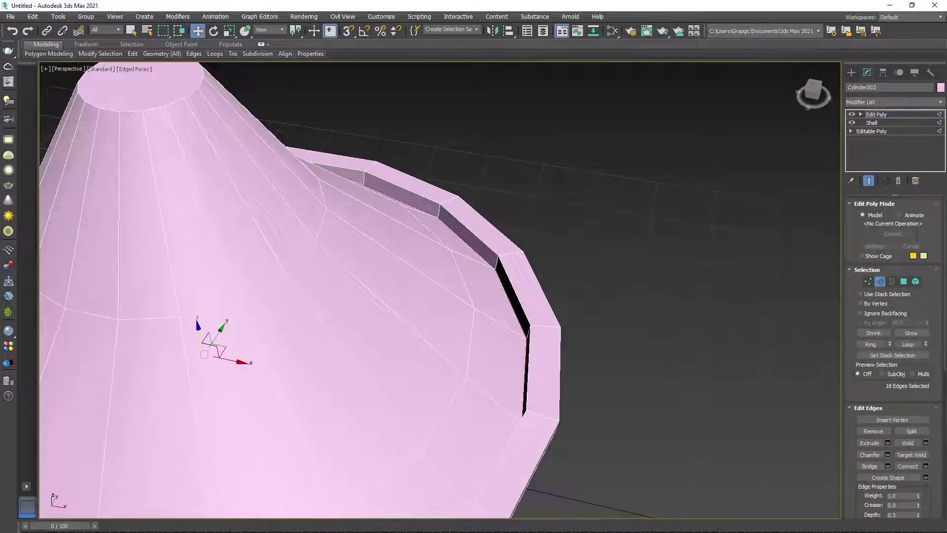
right_click(507, 293)
left_click(503, 356)
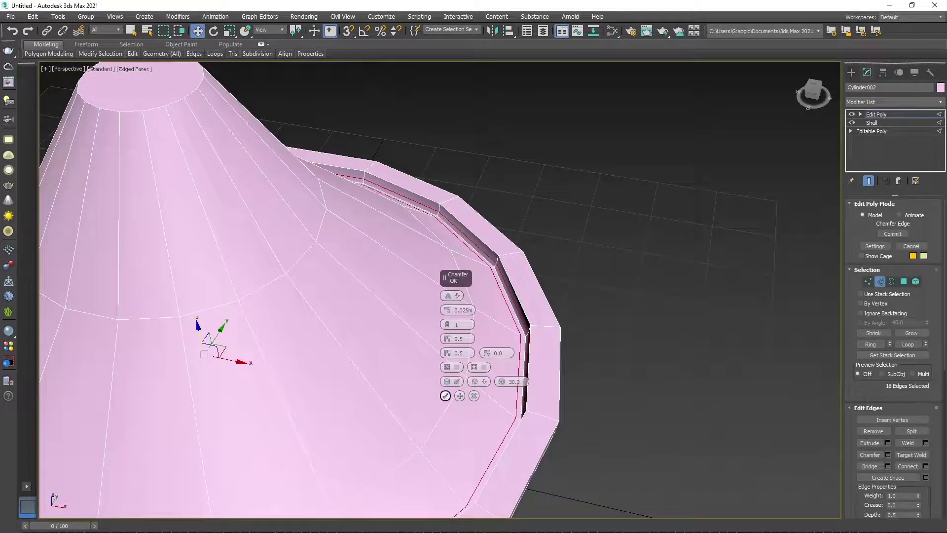
left_click(444, 395)
scroll(445, 395, "down", 5)
right_click(413, 302)
left_click(375, 364)
left_click(893, 101)
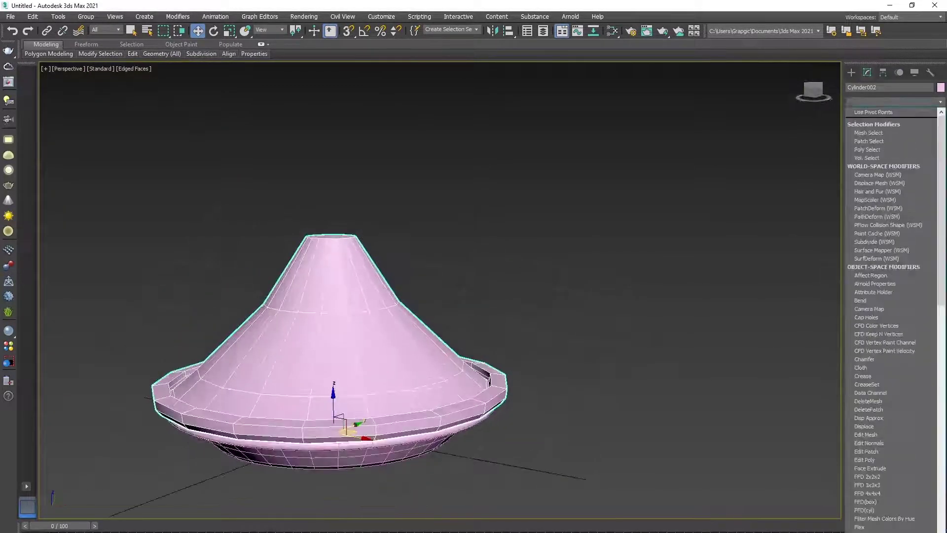
Add an Edit Poly modifier and extrude the lid's top cap up into a short knob
left_click(864, 460)
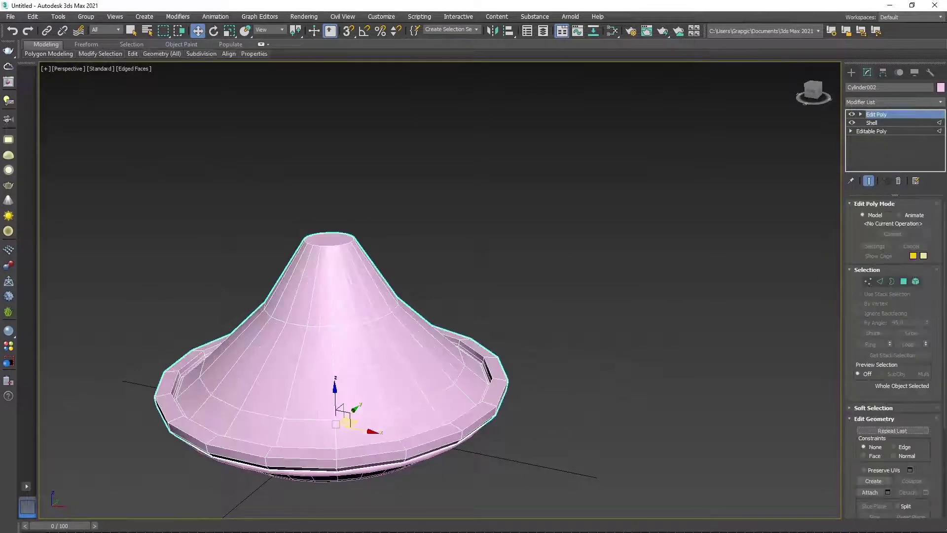
right_click(360, 239)
left_click(315, 211)
left_click(329, 239)
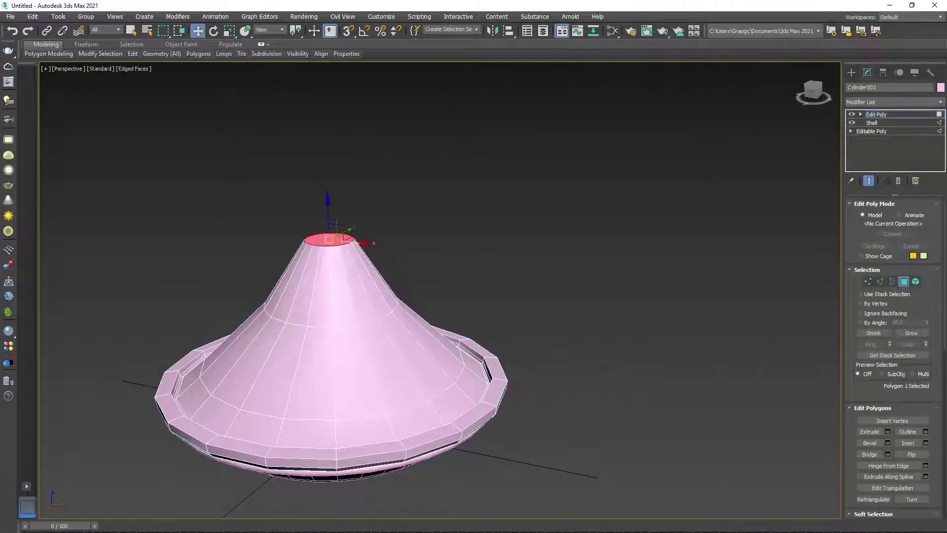
right_click(329, 238)
left_click(301, 261)
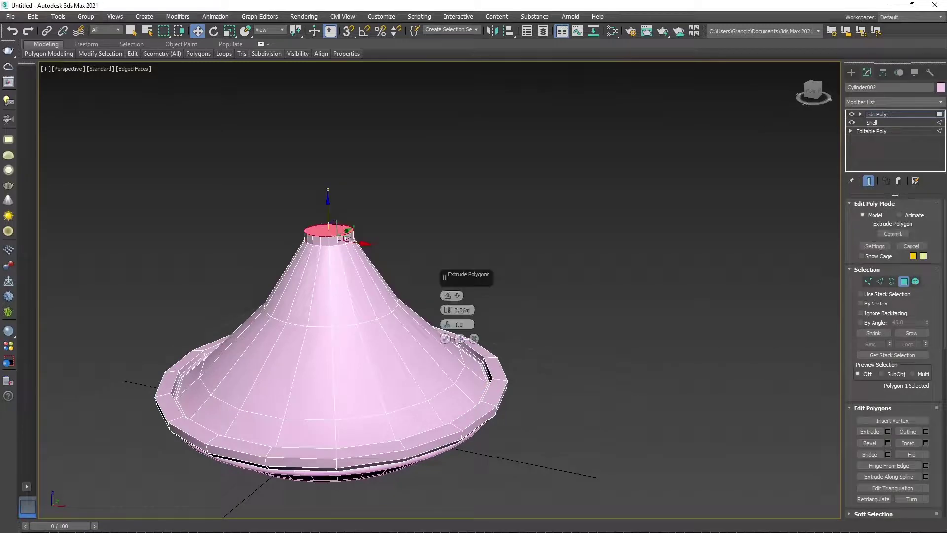
left_click_drag(459, 310, 464, 306)
left_click(445, 339)
scroll(310, 192, "up", 5)
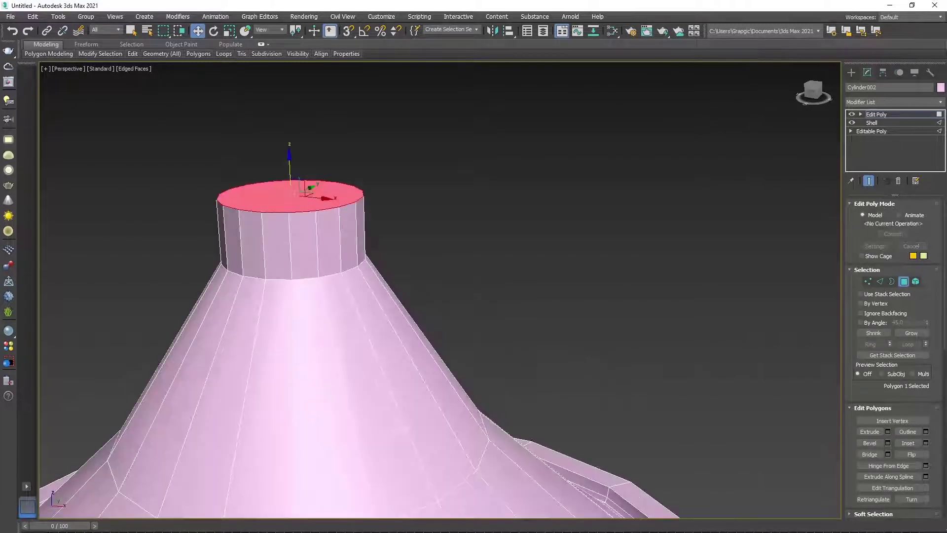
Inset the knob's top polygon by 0.075m
right_click(365, 196)
left_click(280, 245)
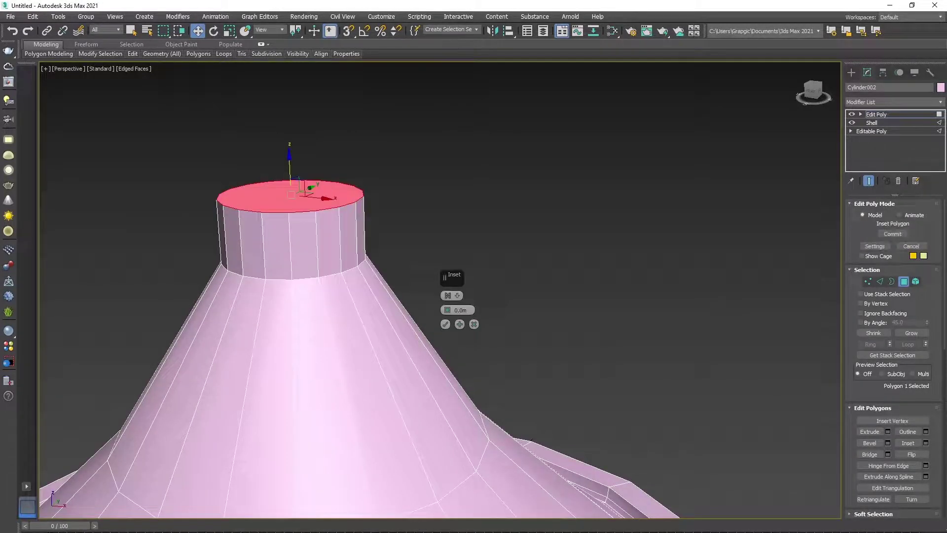
left_click_drag(459, 309, 469, 305)
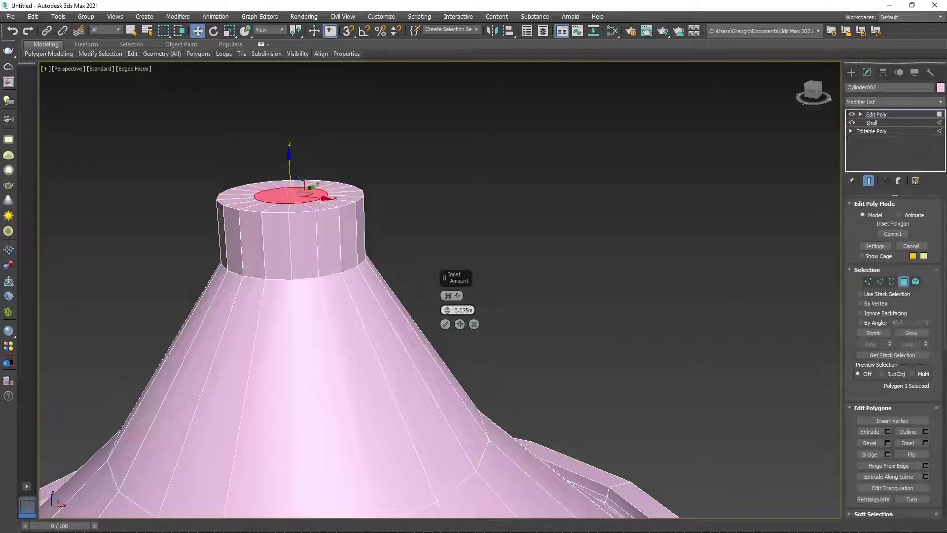
left_click(446, 324)
Select the knob's 18 side polygons as a loop and try insetting them
right_click(325, 228)
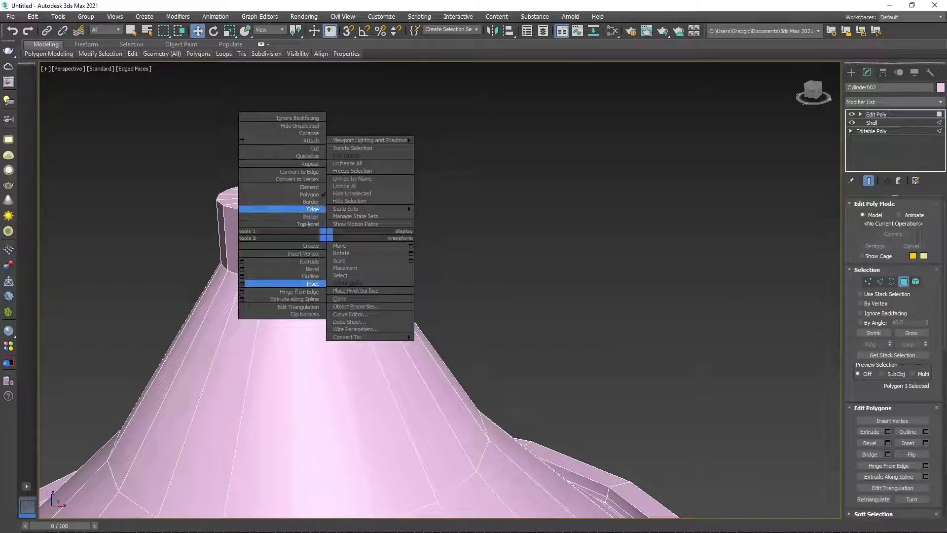
left_click(276, 213)
left_click(328, 239)
right_click(334, 237)
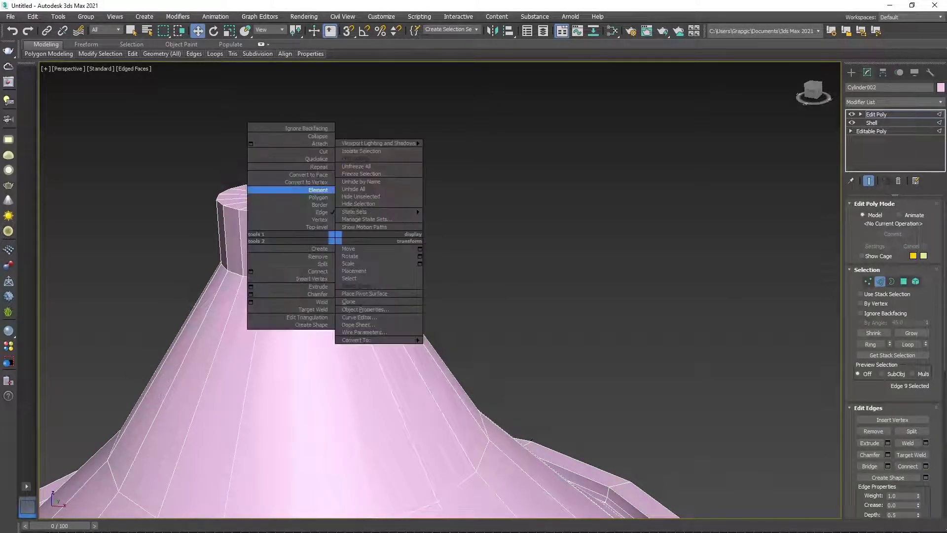
left_click(275, 191)
left_click(325, 227)
right_click(341, 232)
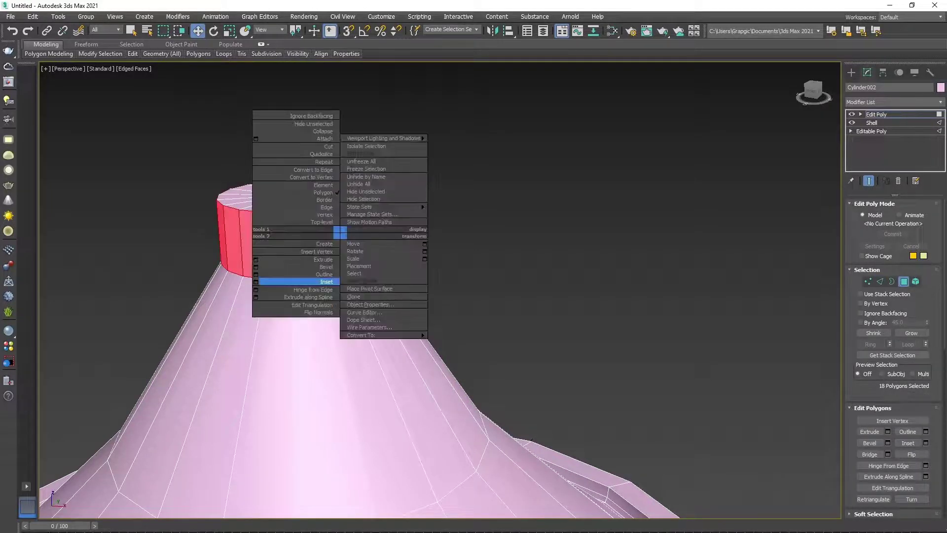
left_click(256, 282)
Select and deselect the knob-top edge loop, then return the lid to top level, framed in view
left_click(450, 296)
scroll(359, 236, "down", 3)
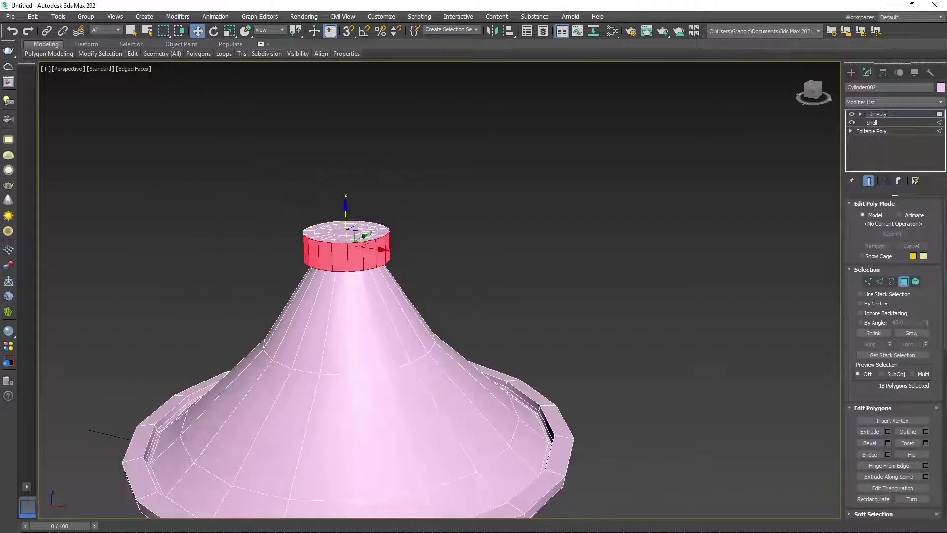
right_click(368, 237)
left_click(335, 225)
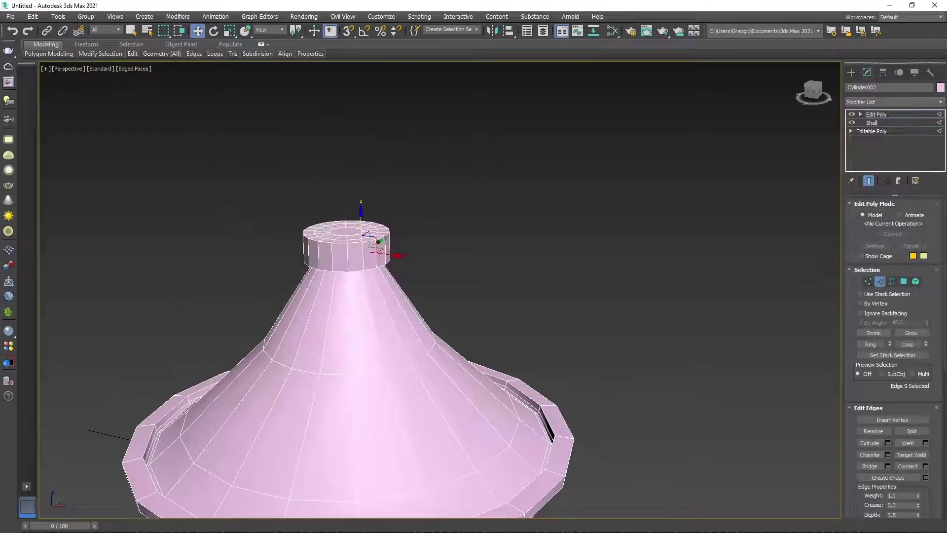
scroll(369, 235, "up", 4)
key("alt+l")
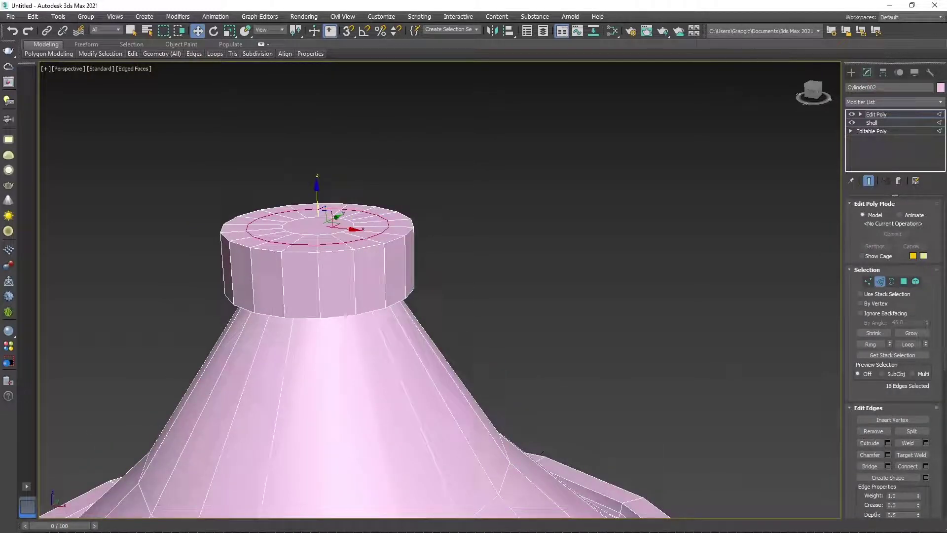
key("ctrl+d")
right_click(402, 241)
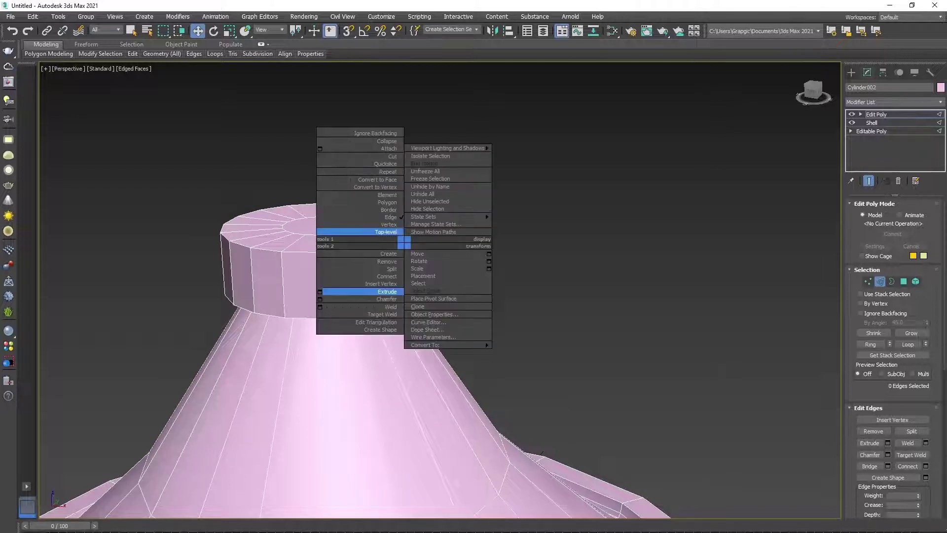
left_click(345, 231)
key("z")
Add TurboSmooth to the lid, hide its effect, and go back to the Edit Poly level
left_click(893, 101)
type("tu")
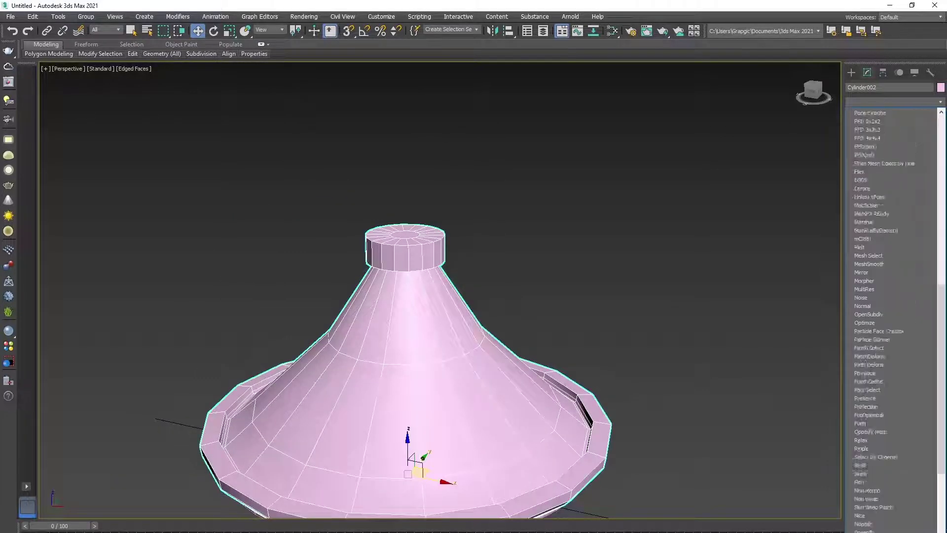
key("Return")
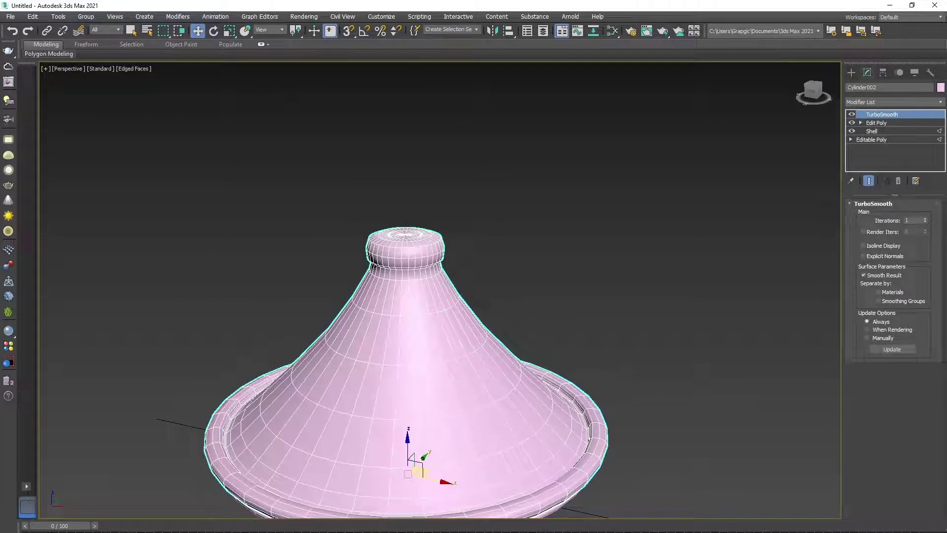
left_click(852, 114)
left_click(876, 122)
middle_click_drag(419, 345, 419, 222, "alt")
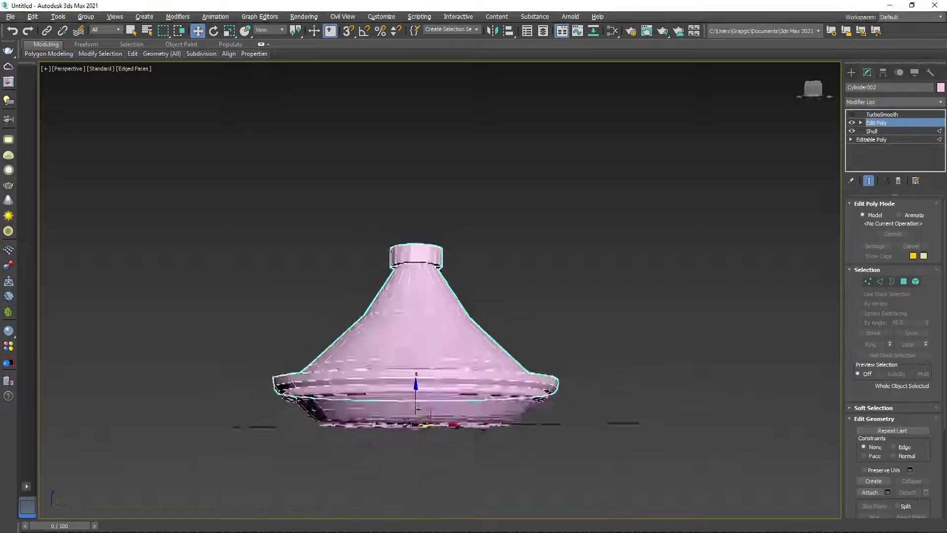
scroll(419, 256, "up", 10)
Chamfer the 18-edge loop at the knob's base into 36 edges
right_click(479, 252)
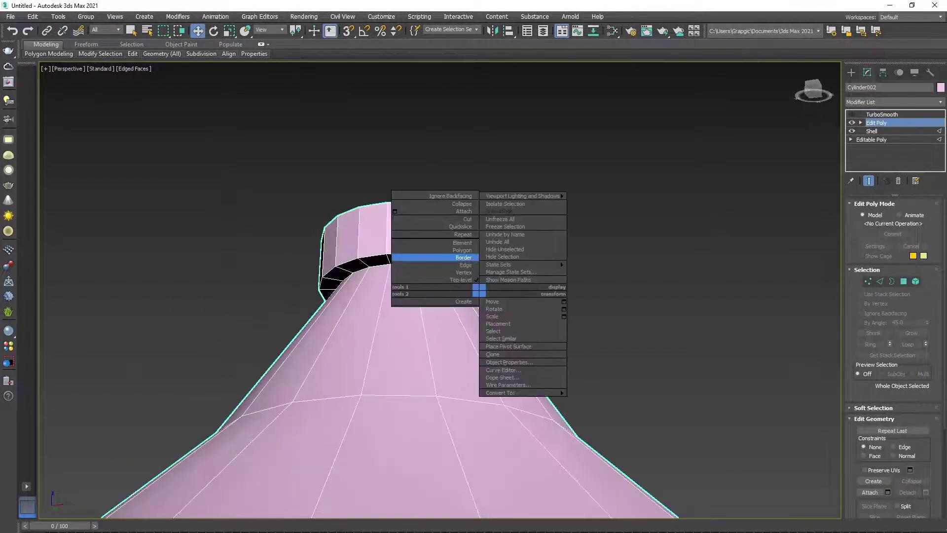
left_click(444, 257)
double_click(414, 265)
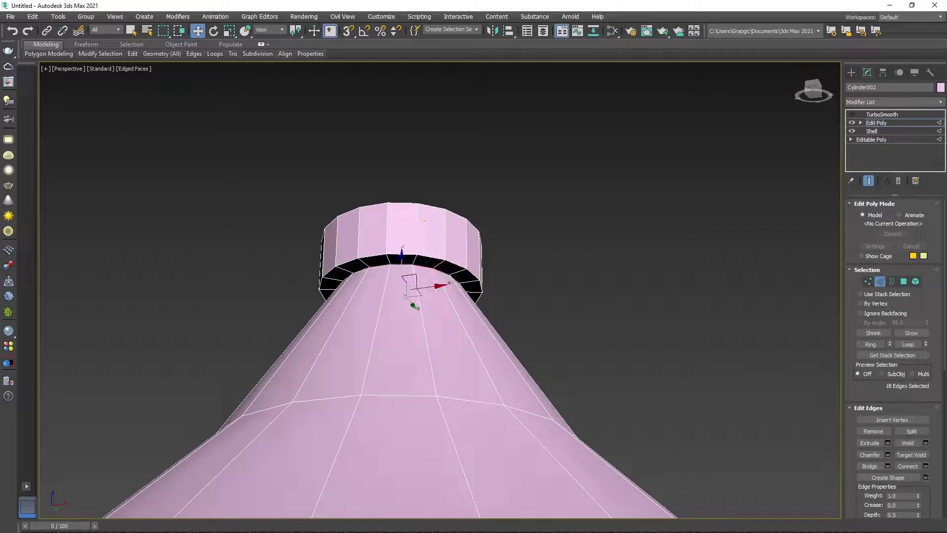
right_click(422, 263)
left_click(337, 320)
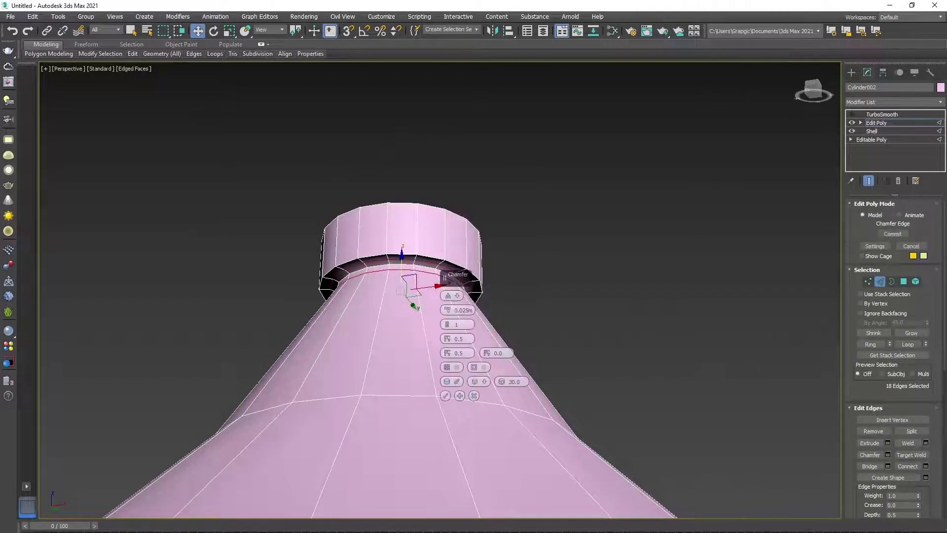
left_click(445, 395)
scroll(413, 296, "down", 2)
middle_click_drag(412, 296, 420, 276, "alt")
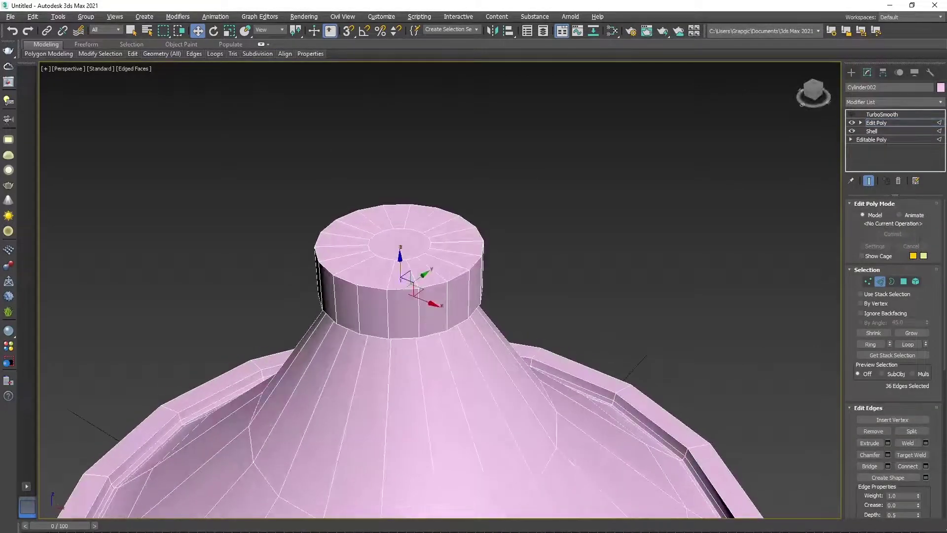
Return to top level and reactivate TurboSmooth to show the smoothed lid
right_click(459, 252)
left_click(440, 243)
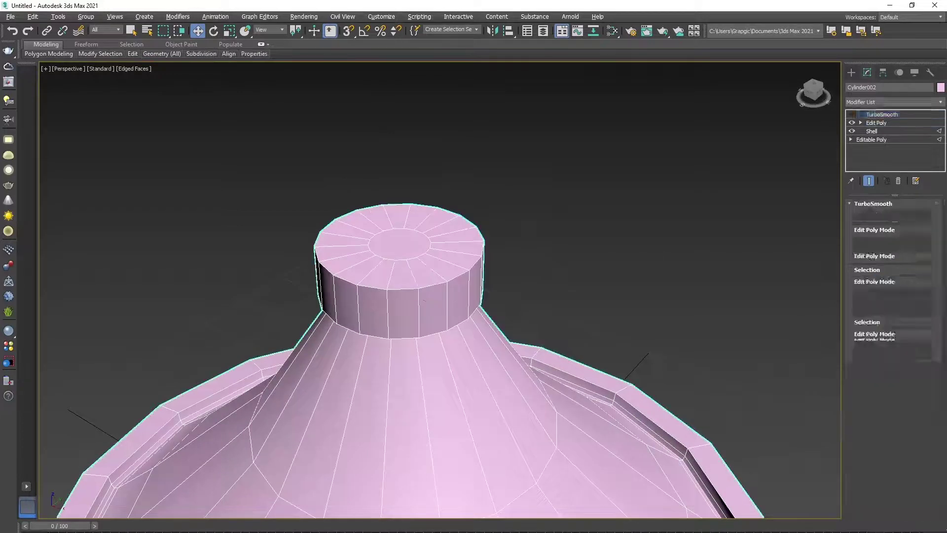
left_click(882, 114)
scroll(395, 345, "down", 3)
scroll(395, 346, "down", 3)
middle_click_drag(412, 296, 413, 274, "alt")
left_click(133, 68)
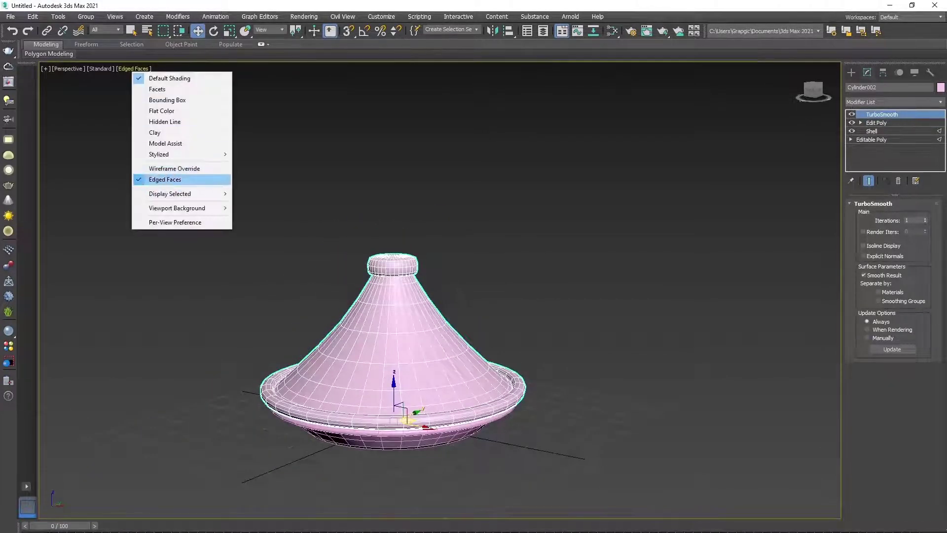
Turn off Edged Faces and select the plate's Edit Poly modifier
left_click(168, 180)
left_click(852, 114)
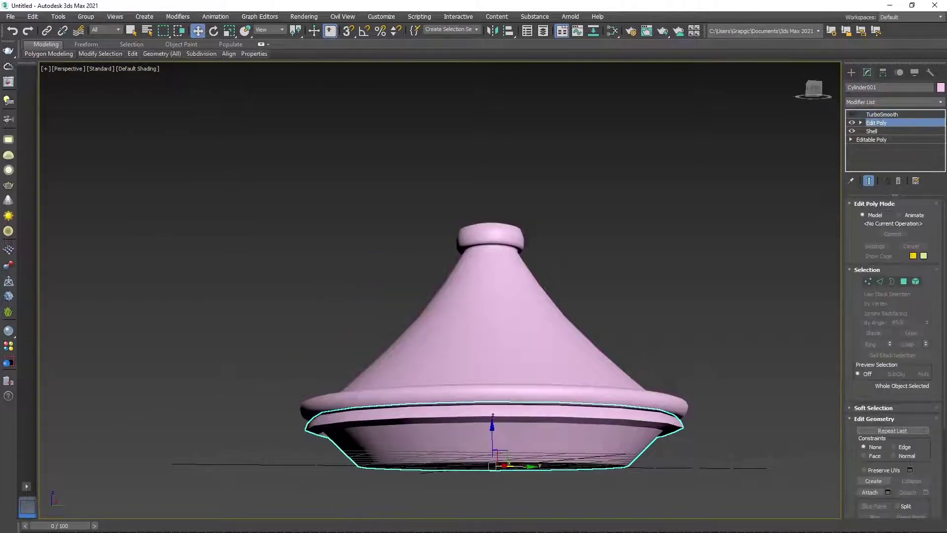
mouse_move(473, 296)
middle_mouse_down("alt")
mouse_move(473, 370)
mouse_move(473, 316)
middle_mouse_up("alt")
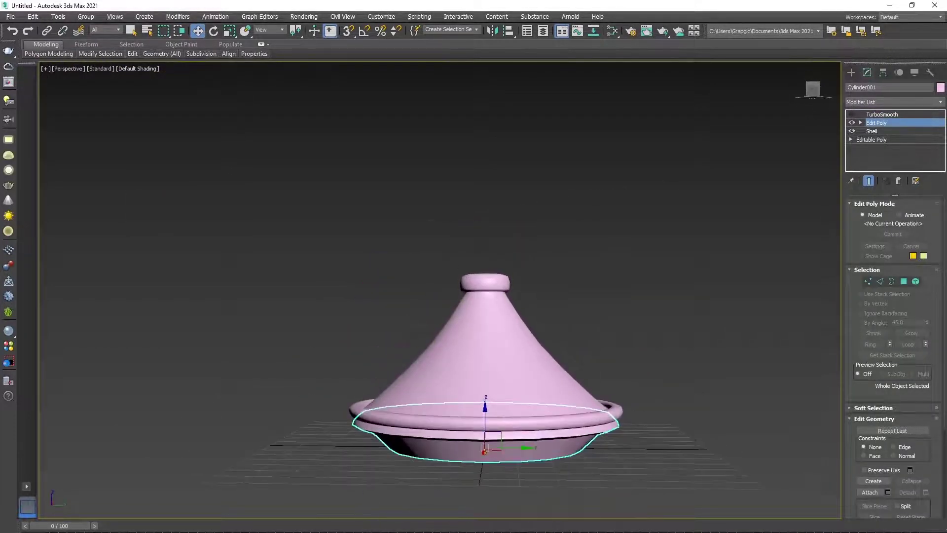
scroll(481, 321, "down", 2)
scroll(481, 321, "up", 6)
Select the plate's 18-polygon rim band in Polygon mode and switch to Scale
right_click(588, 477)
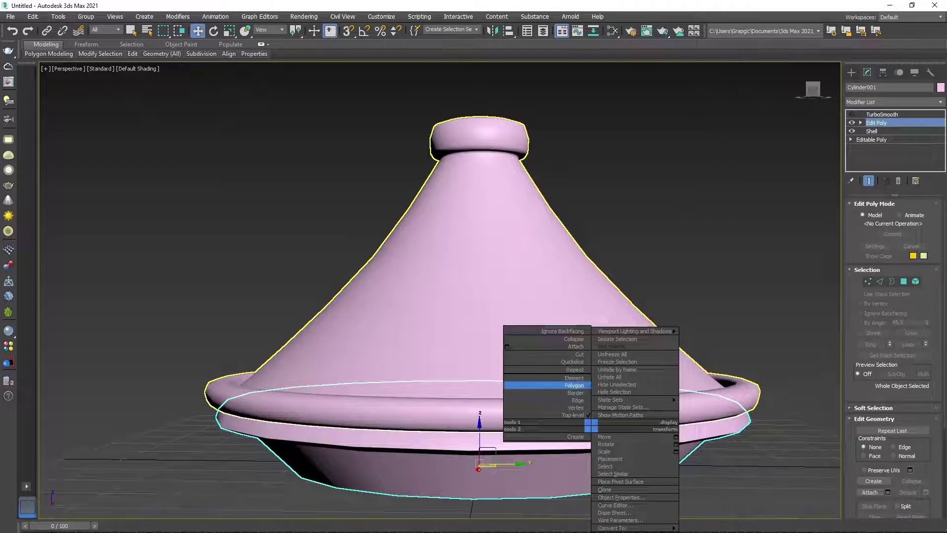
left_click(547, 387)
left_click(565, 432)
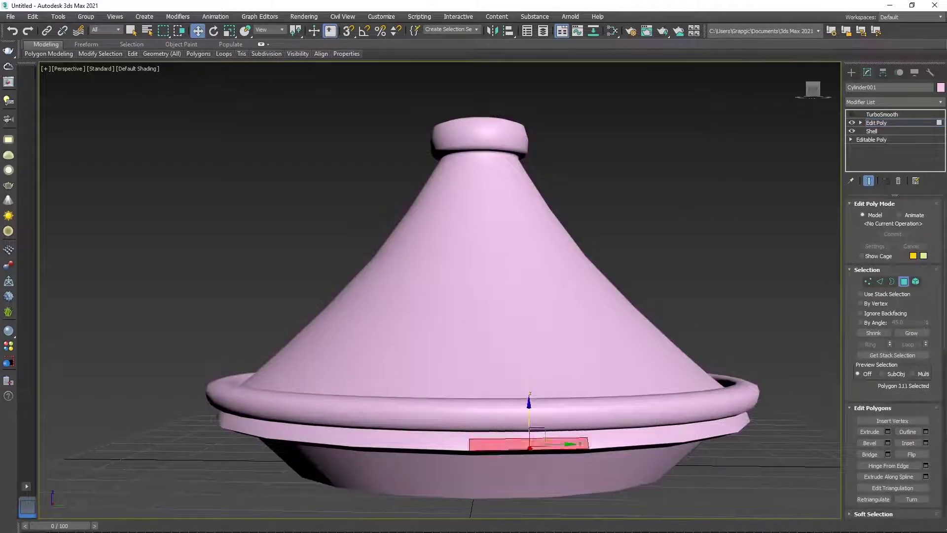
left_click(636, 441, "shift")
key("r")
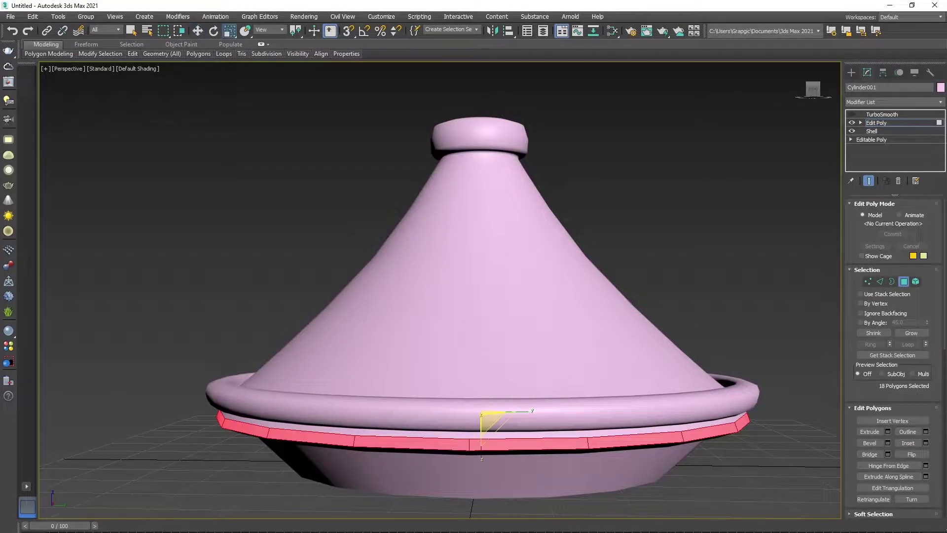
mouse_move(494, 422)
middle_mouse_down("alt")
mouse_move(496, 444)
mouse_move(494, 385)
mouse_move(476, 340)
middle_mouse_up("alt")
Reselect the 18-polygon rim ring, switch to Move, and return to top level
right_click(475, 339)
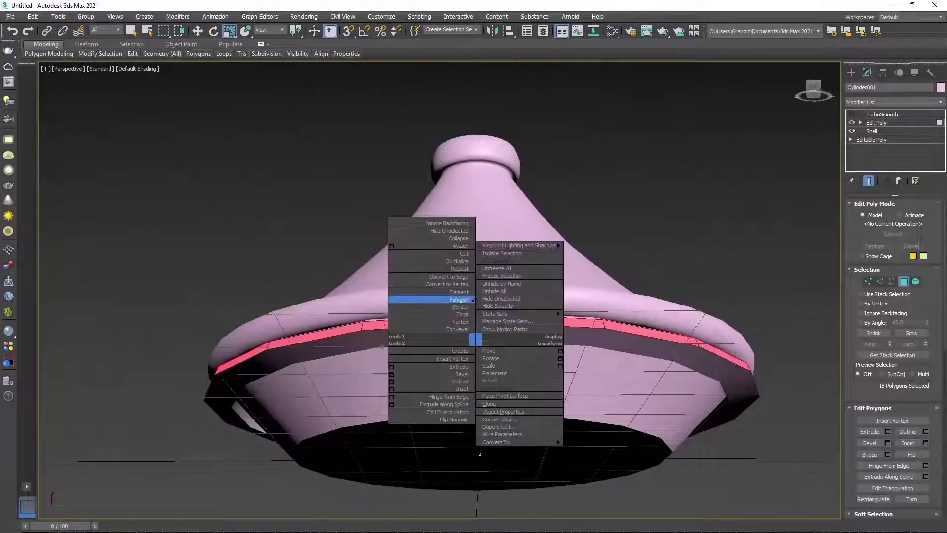
left_click(459, 300)
left_click(429, 334)
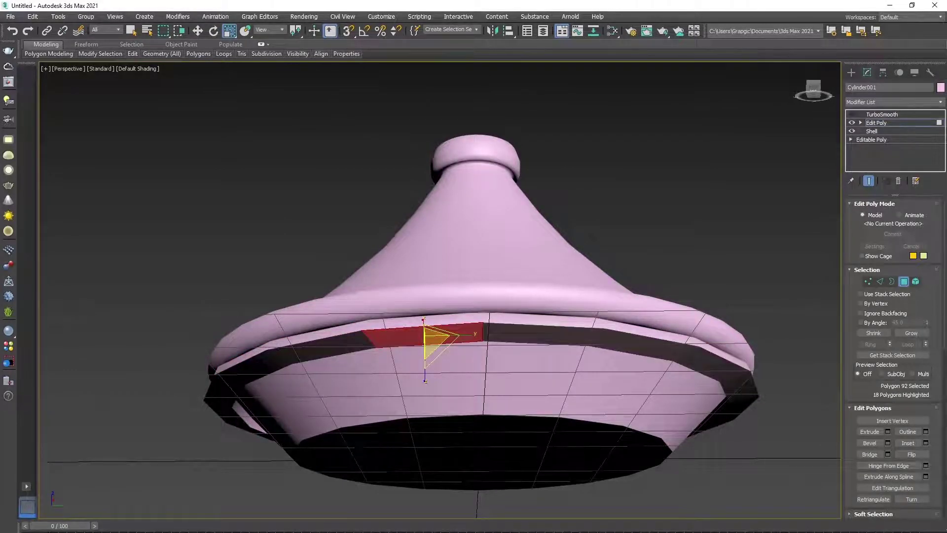
left_click(533, 330, "shift")
key("w")
middle_click_drag(474, 247, 474, 296, "alt")
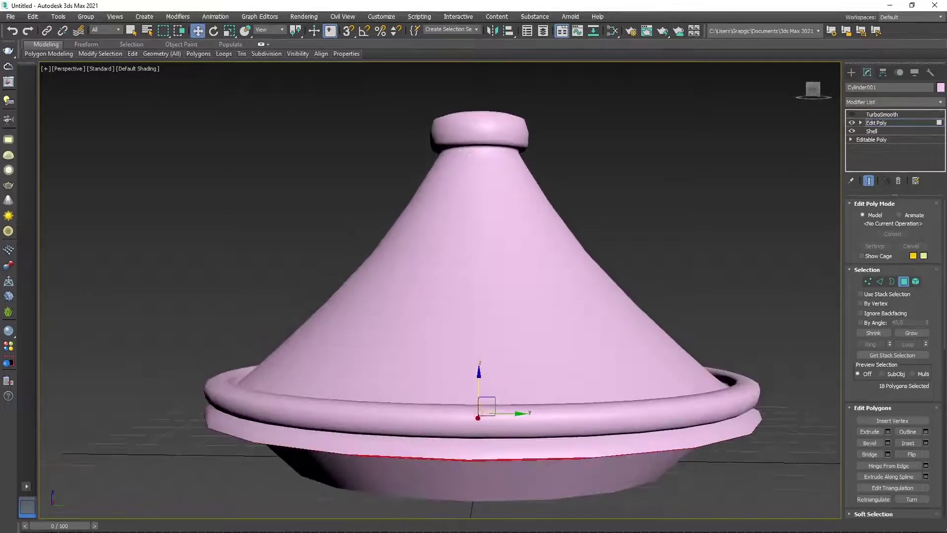
right_click(520, 376)
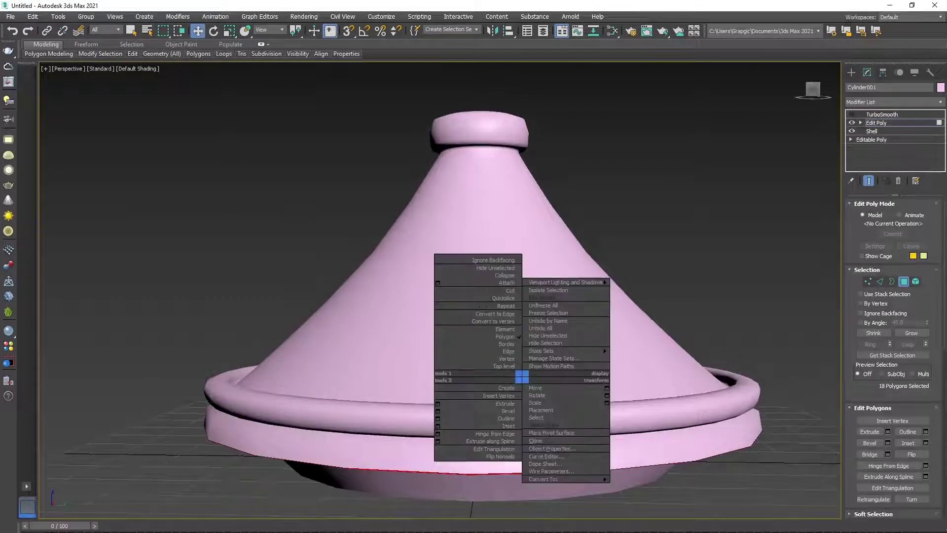
left_click(478, 366)
Select the plate's TurboSmooth level and browse to Unwrap UVW without adding it
left_click(882, 114)
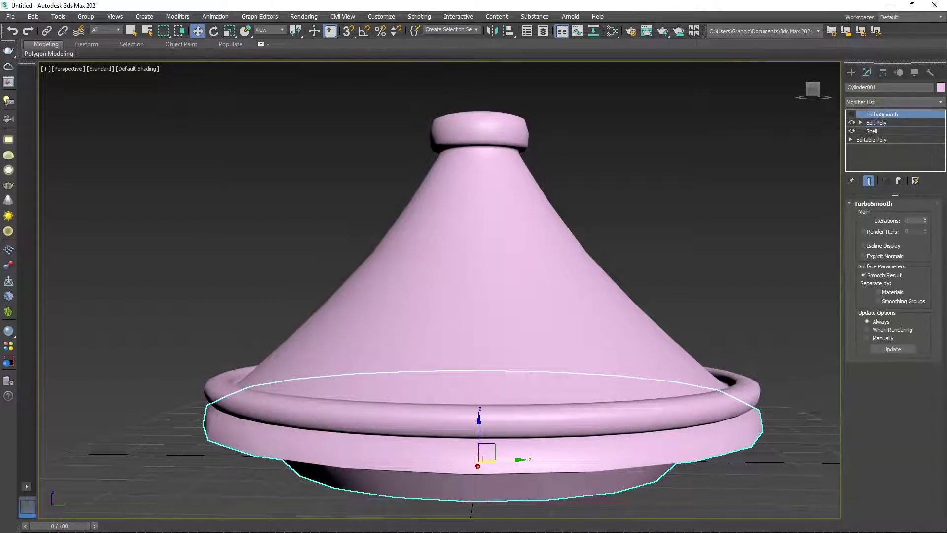
scroll(458, 345, "down", 3)
scroll(459, 345, "down", 3)
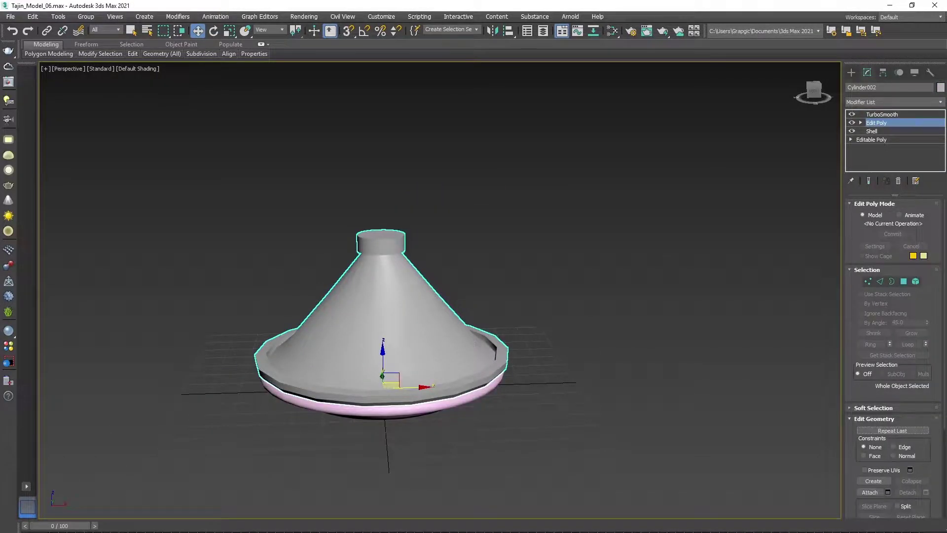
left_click(893, 102)
key("u")
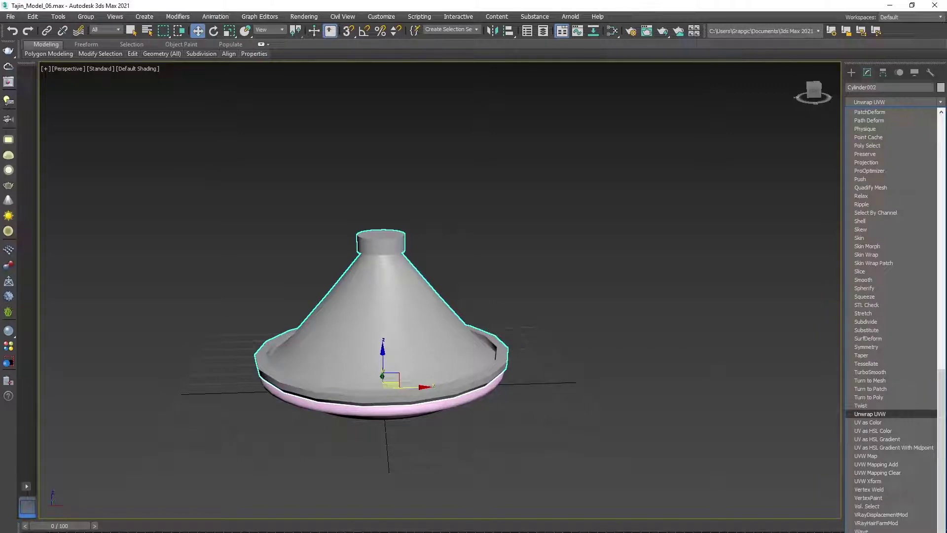
key("Escape")
Add Unwrap UVW above the lid's Edit Poly and open its UV editor
left_click(380, 410)
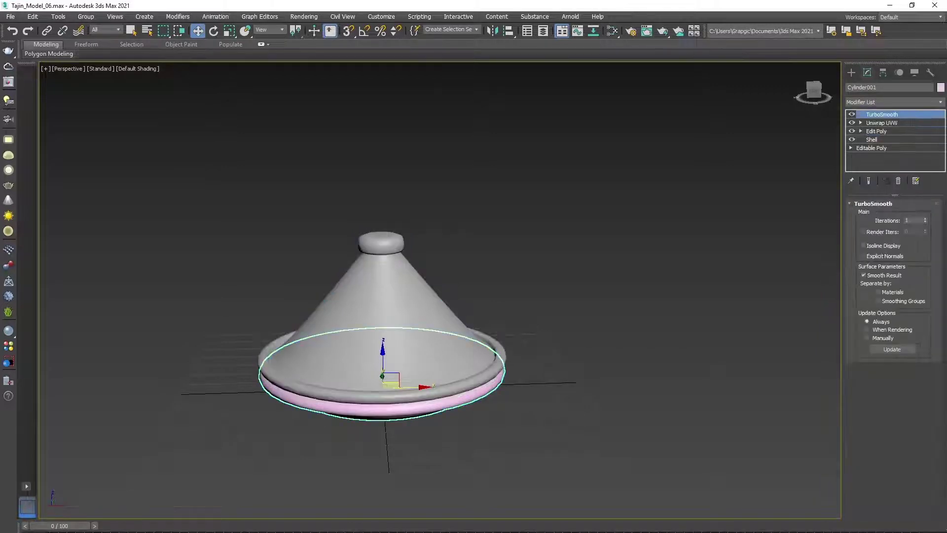
key("ctrl+z")
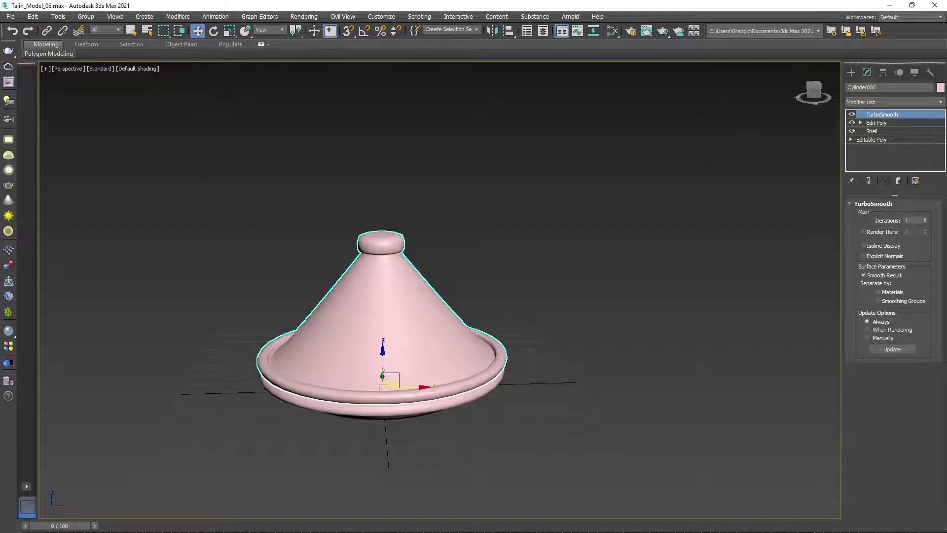
left_click(876, 122)
left_click(893, 102)
scroll(888, 296, "down", 5)
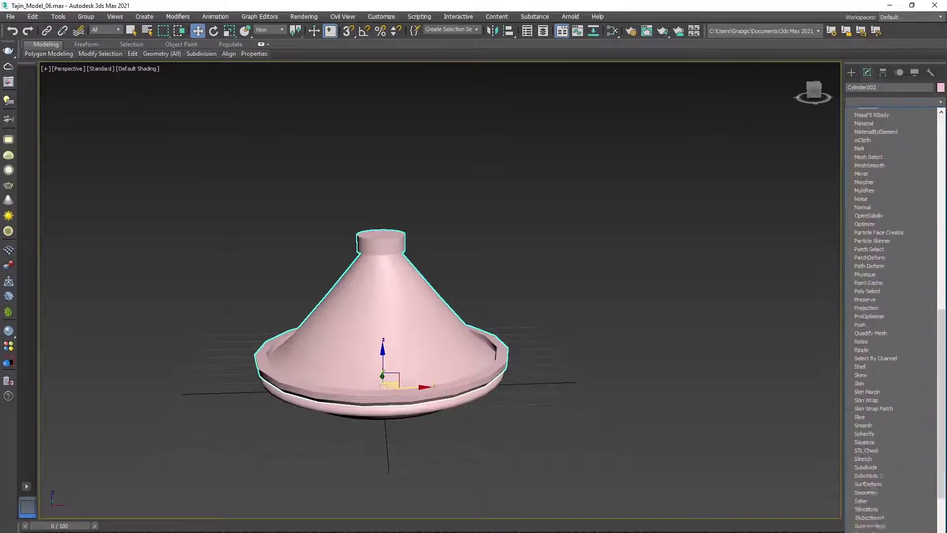
scroll(888, 414, "down", 3)
left_click(883, 415)
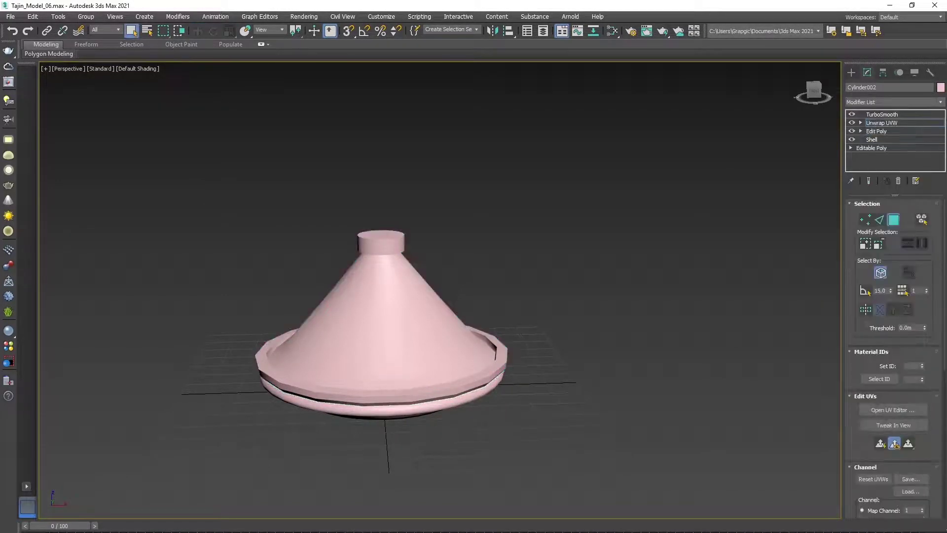
left_click(893, 409)
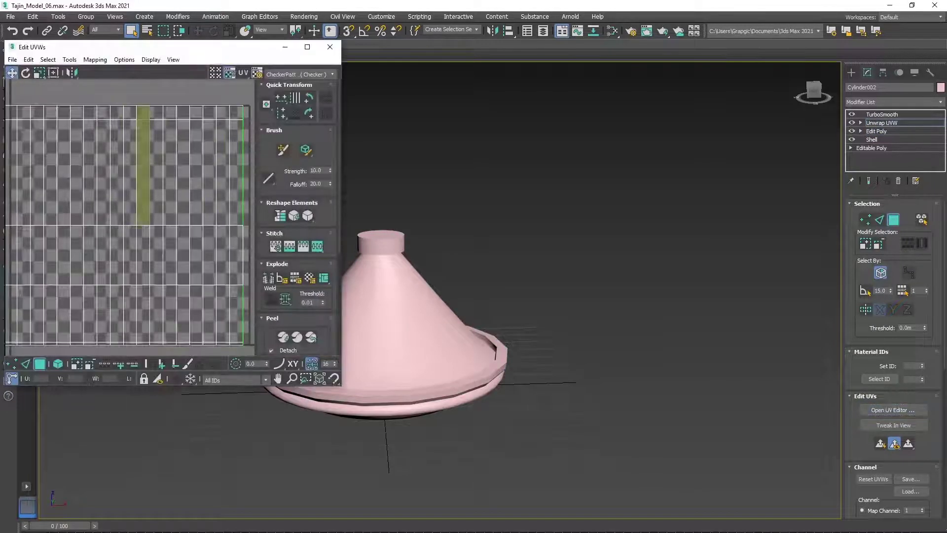
Select all of the lid's UV faces and apply a Planar map
key("ctrl+a")
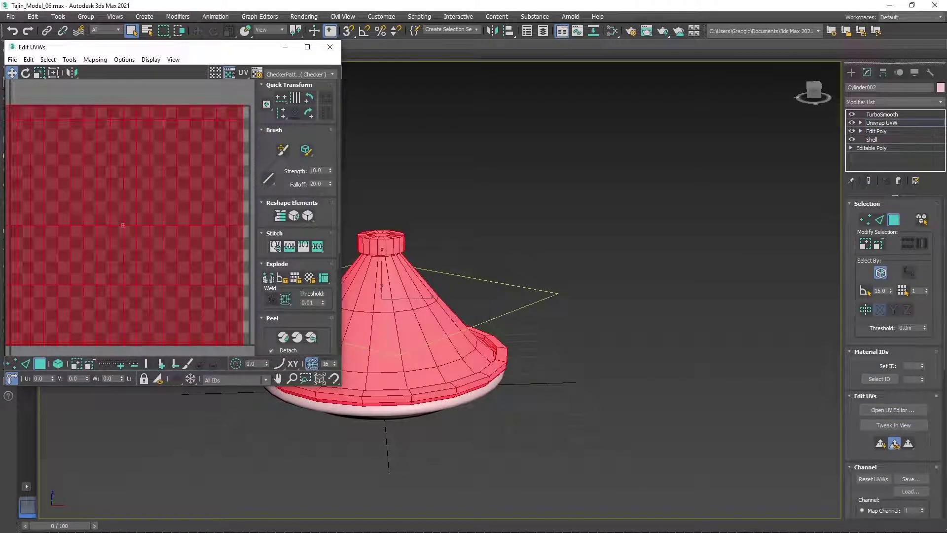
left_click(880, 443)
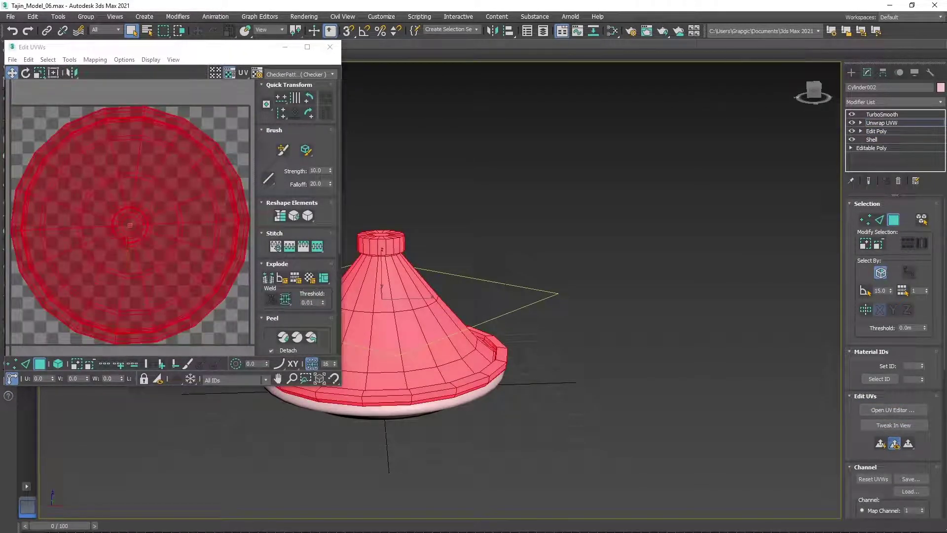
scroll(893, 345, "down", 1)
scroll(893, 346, "down", 1)
scroll(893, 346, "down", 1)
scroll(893, 345, "down", 1)
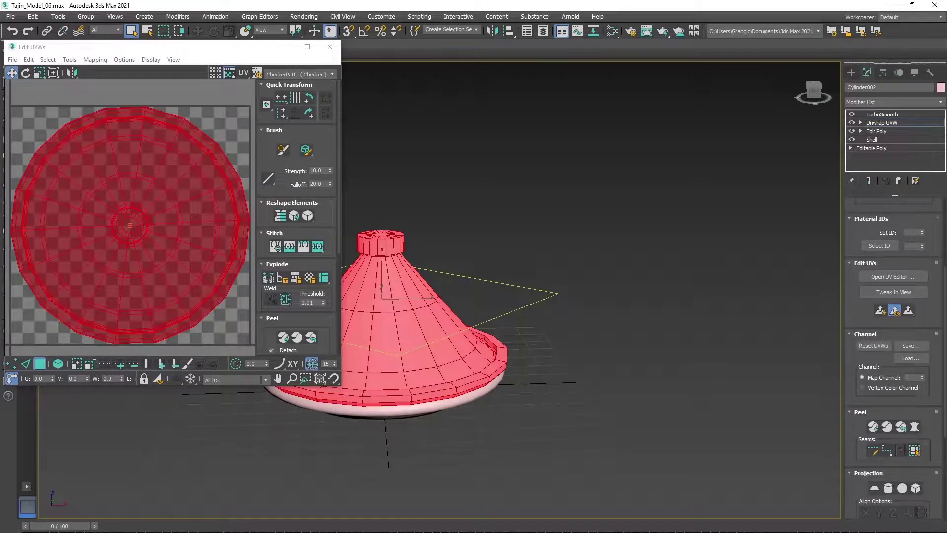
mouse_move(493, 296)
middle_mouse_down("alt")
mouse_move(429, 285)
mouse_move(483, 295)
middle_mouse_up("alt")
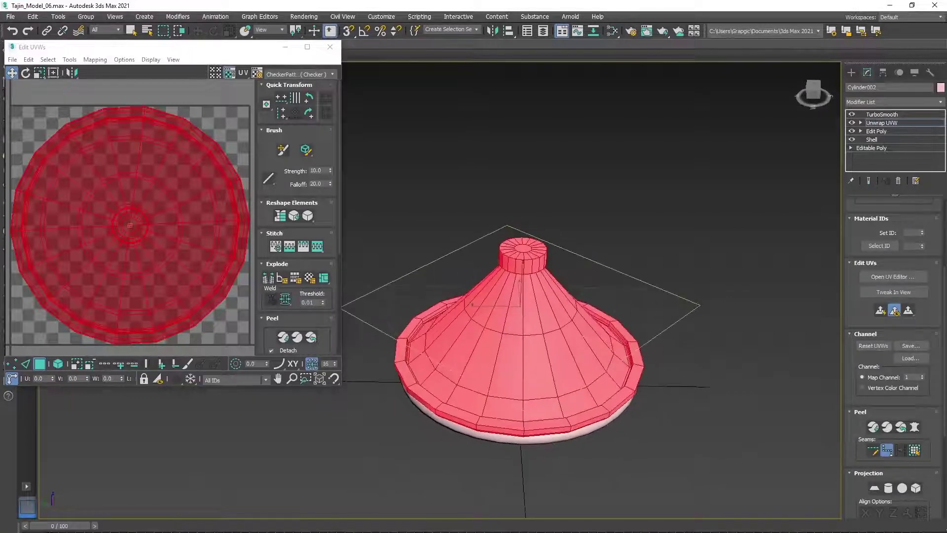
scroll(622, 360, "up", 1)
scroll(621, 361, "up", 2)
scroll(622, 360, "up", 4)
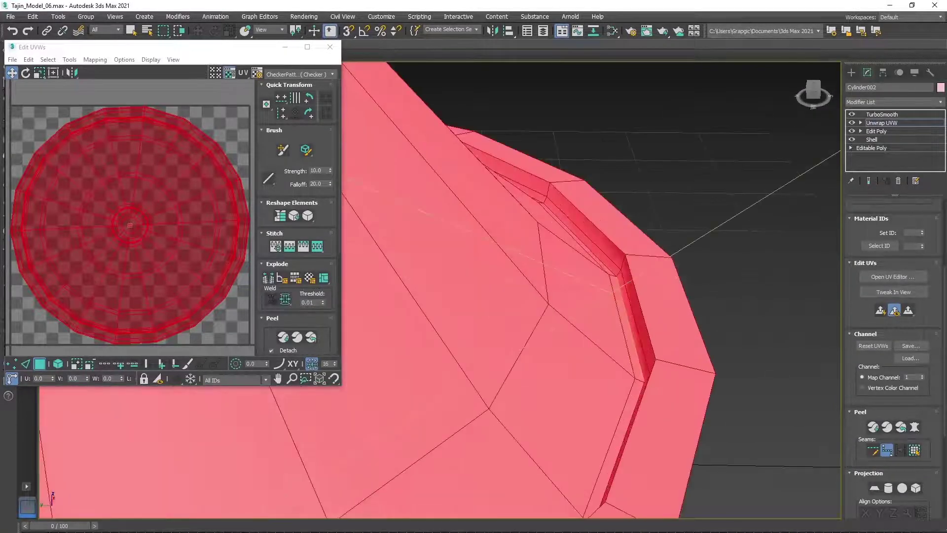
key("z")
key("t")
key("shift+z")
Draw Point-to-Point seams around the lid's knob and rim
scroll(493, 320, "up", 2)
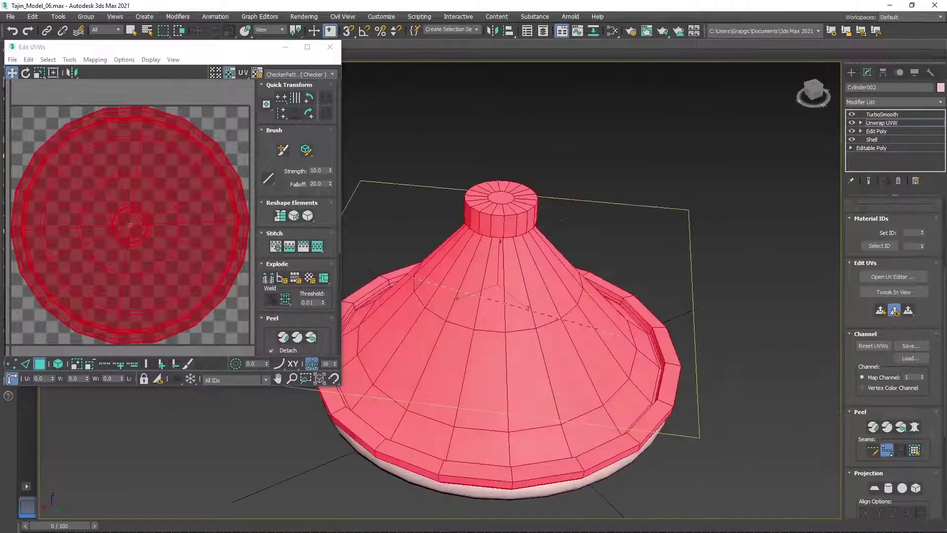
scroll(641, 345, "up", 3)
key("z")
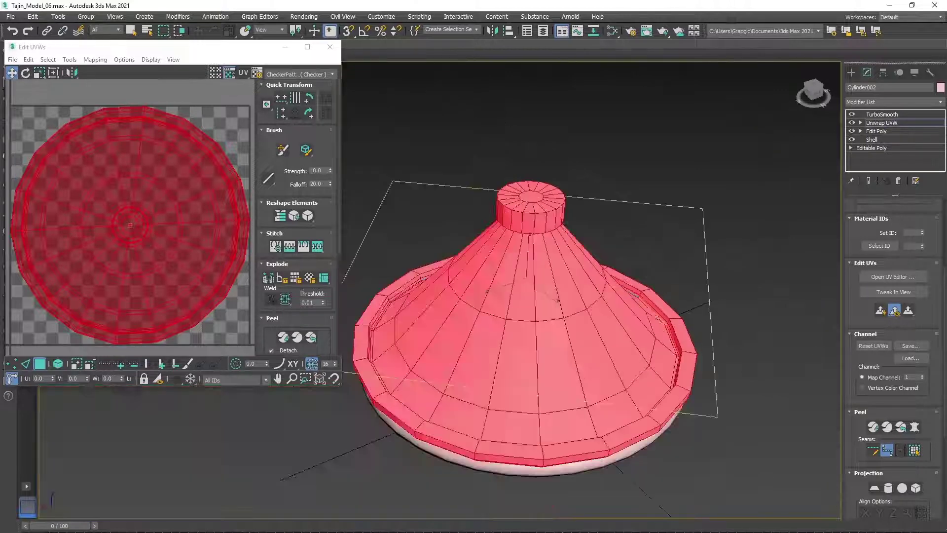
middle_click_drag(494, 296, 523, 298, "alt")
scroll(523, 321, "up", 2)
scroll(666, 296, "up", 3)
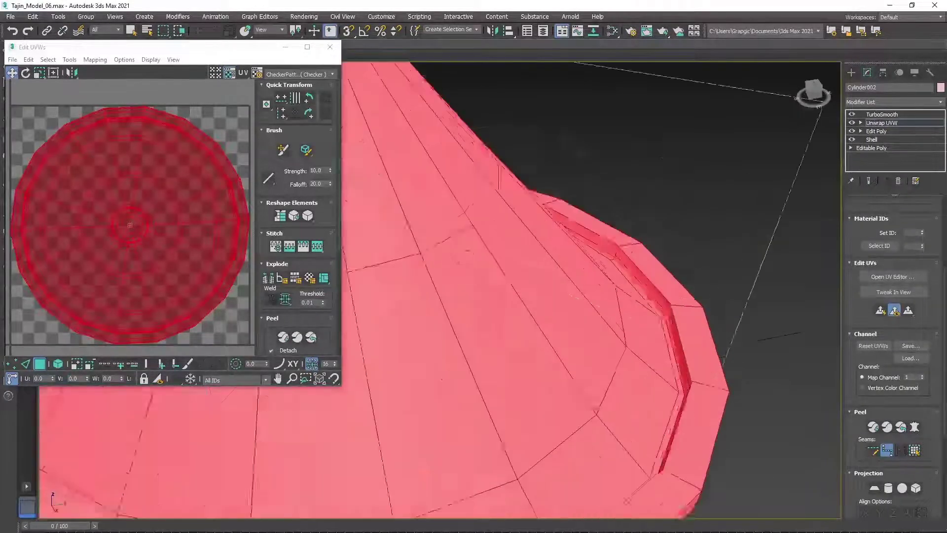
scroll(666, 296, "up", 2)
key("z")
middle_click_drag(641, 296, 646, 298, "alt")
scroll(646, 298, "up", 3)
scroll(641, 321, "up", 5)
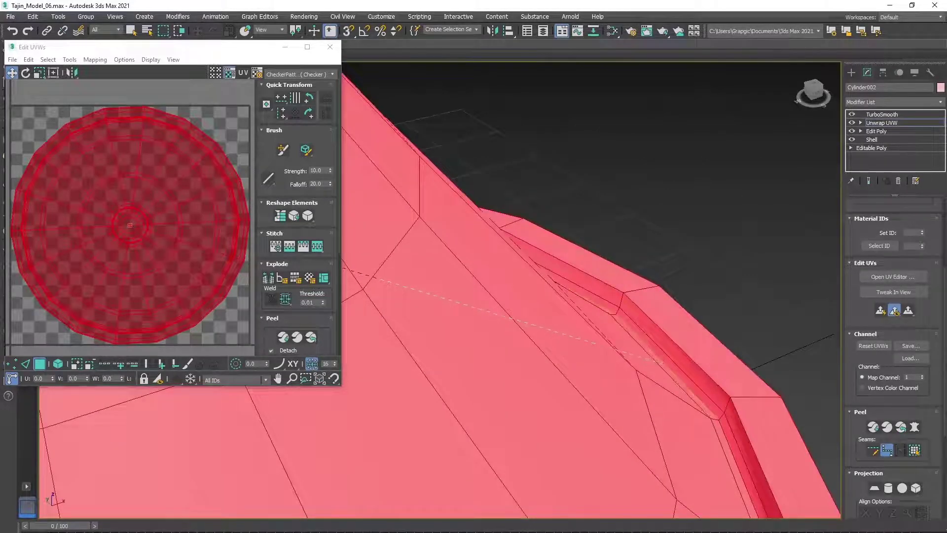
key("z")
scroll(577, 345, "down", 2)
mouse_move(577, 296)
middle_mouse_down("alt")
mouse_move(577, 346)
mouse_move(577, 316)
middle_mouse_up("alt")
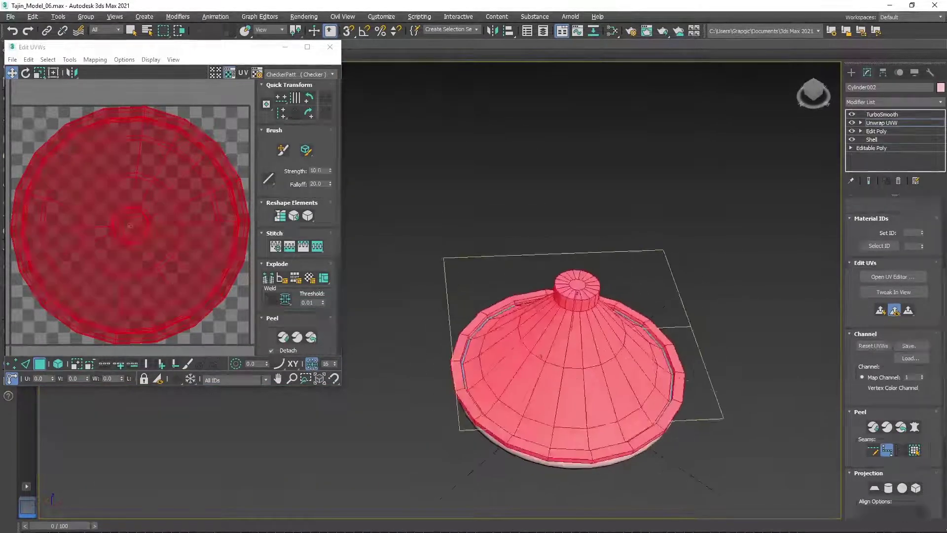
middle_click_drag(543, 345, 592, 345, "alt")
scroll(631, 328, "up", 5)
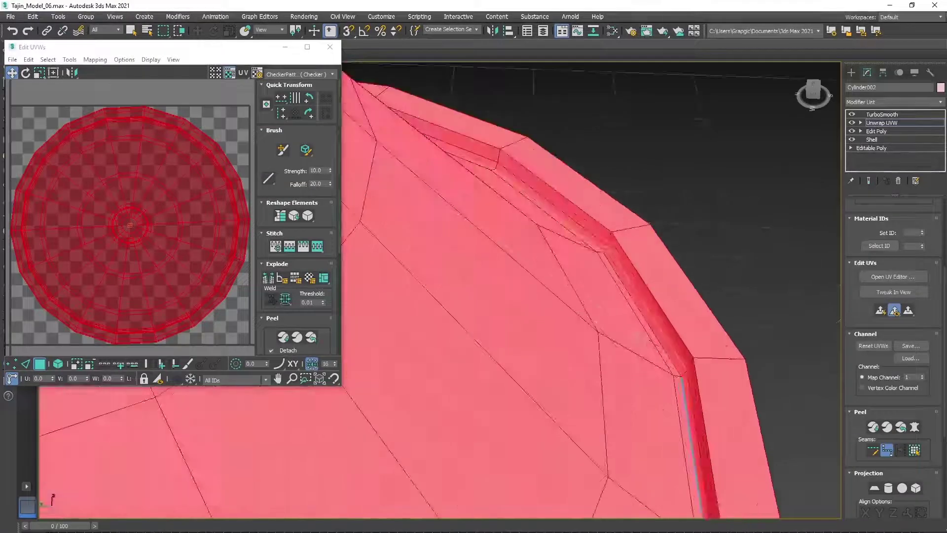
scroll(631, 328, "down", 7)
mouse_move(631, 328)
middle_mouse_down("alt")
mouse_move(631, 276)
mouse_move(632, 325)
middle_mouse_up("alt")
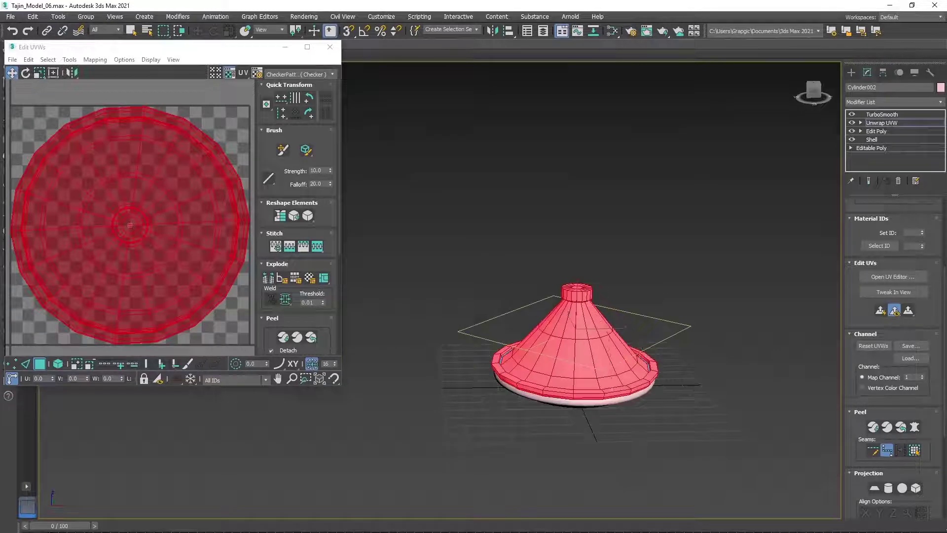
scroll(577, 345, "up", 5)
middle_click_drag(577, 346, 577, 296, "alt")
scroll(577, 345, "down", 4)
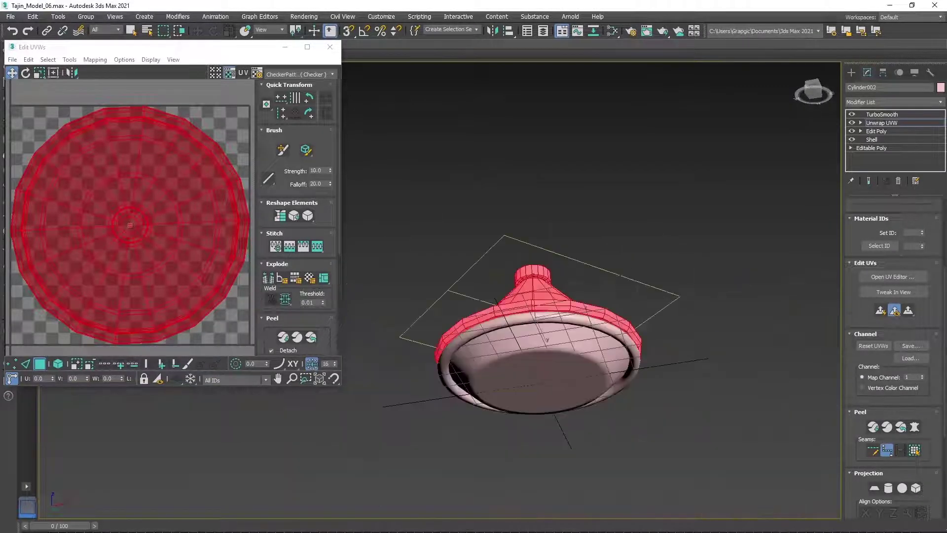
scroll(522, 345, "up", 5)
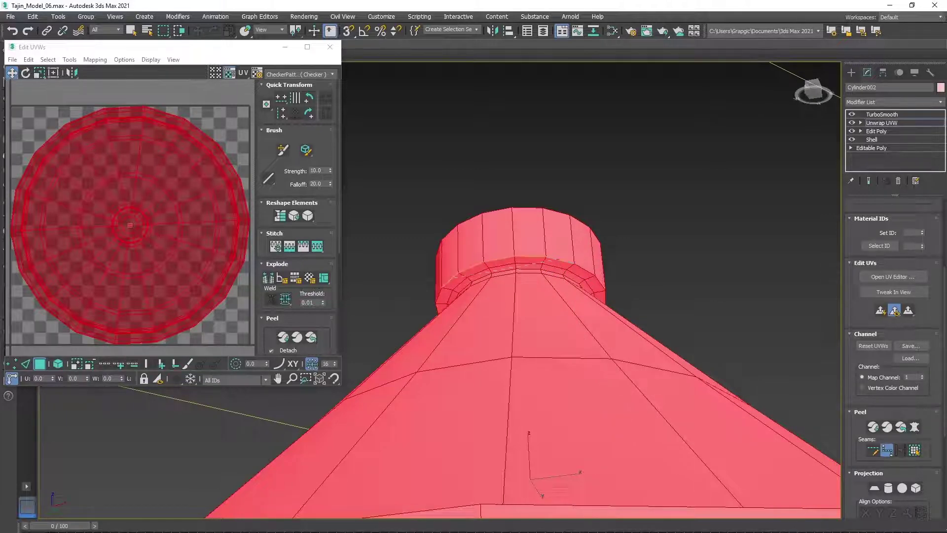
scroll(494, 296, "down", 5)
scroll(494, 296, "down", 3)
scroll(493, 296, "up", 8)
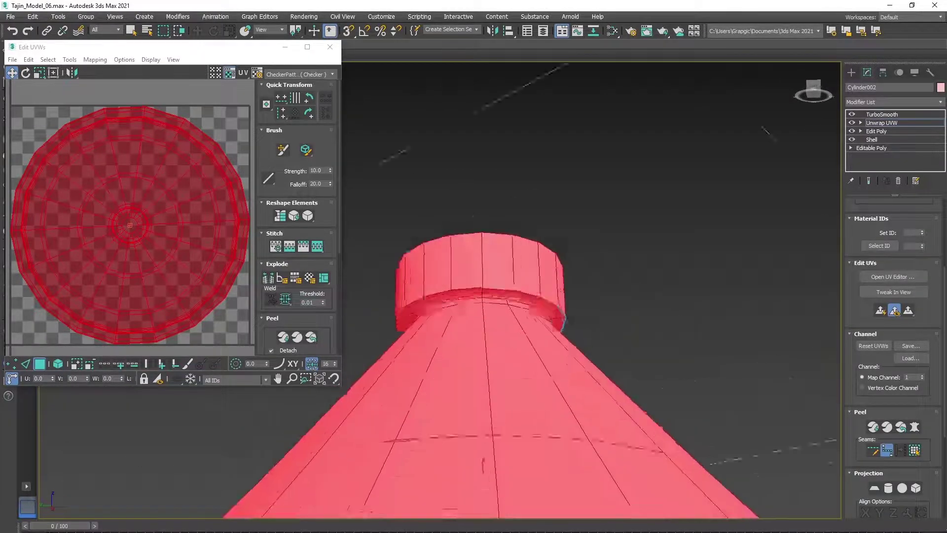
scroll(481, 320, "up", 2)
mouse_move(493, 296)
middle_mouse_down("alt")
mouse_move(493, 326)
mouse_move(493, 301)
mouse_move(493, 311)
middle_mouse_up("alt")
scroll(493, 345, "down", 5)
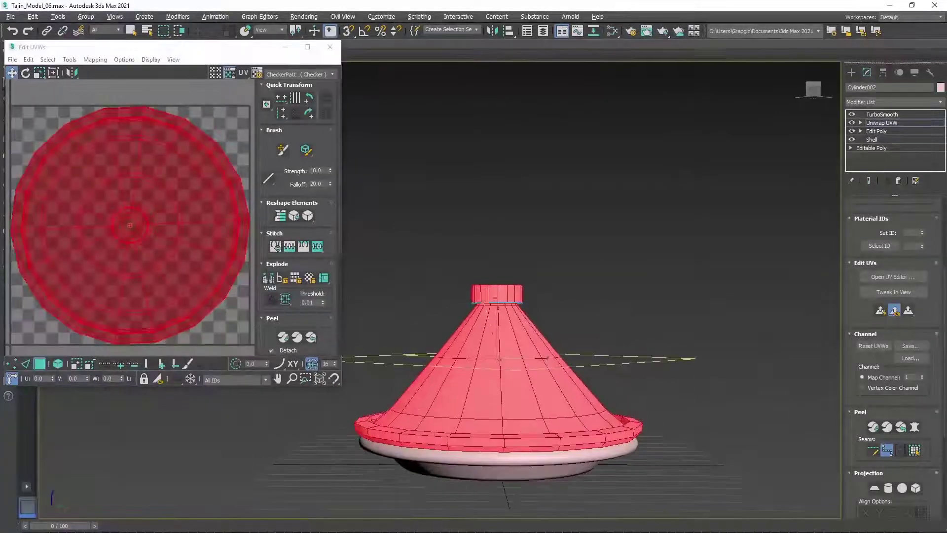
right_click(545, 354)
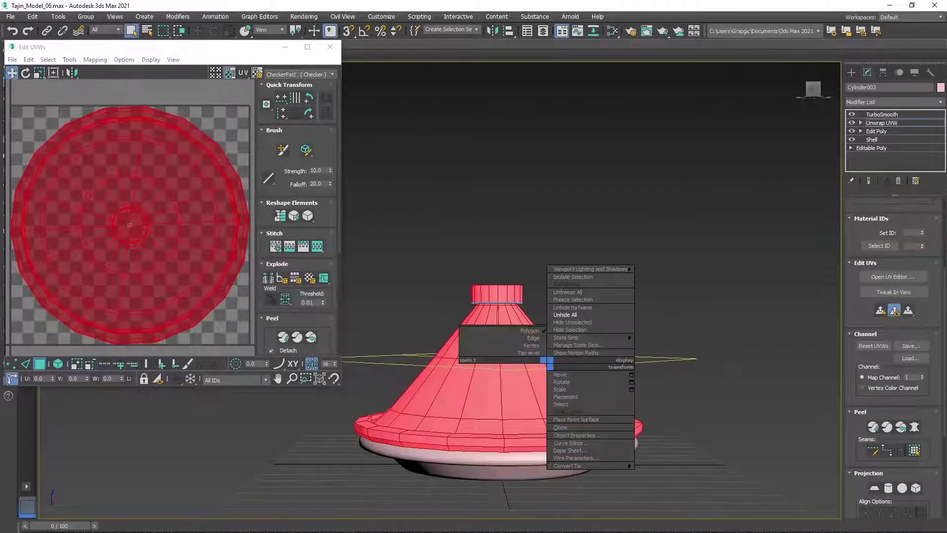
Hide the base and all other objects so only the lid shows
right_click(545, 354)
left_click(567, 323)
middle_click_drag(494, 346, 493, 321, "alt")
right_click(526, 335)
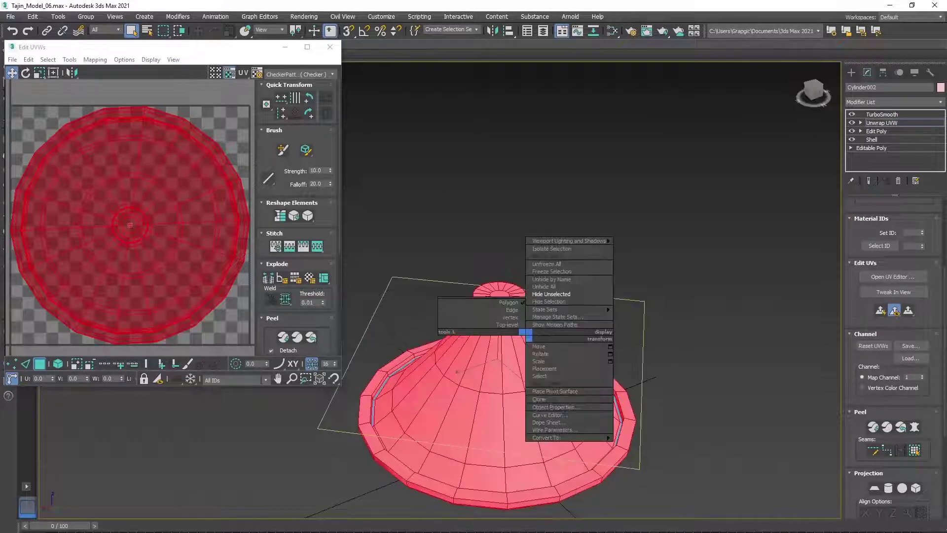
left_click(551, 294)
Peel the lid's UVs into three islands, check the cone element, and close the UV editor
left_click(873, 427)
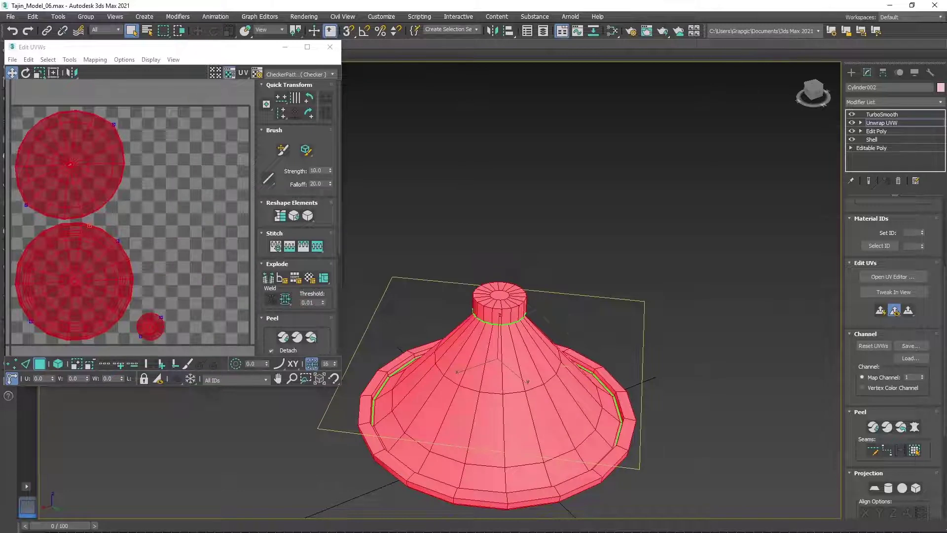
left_click(542, 346)
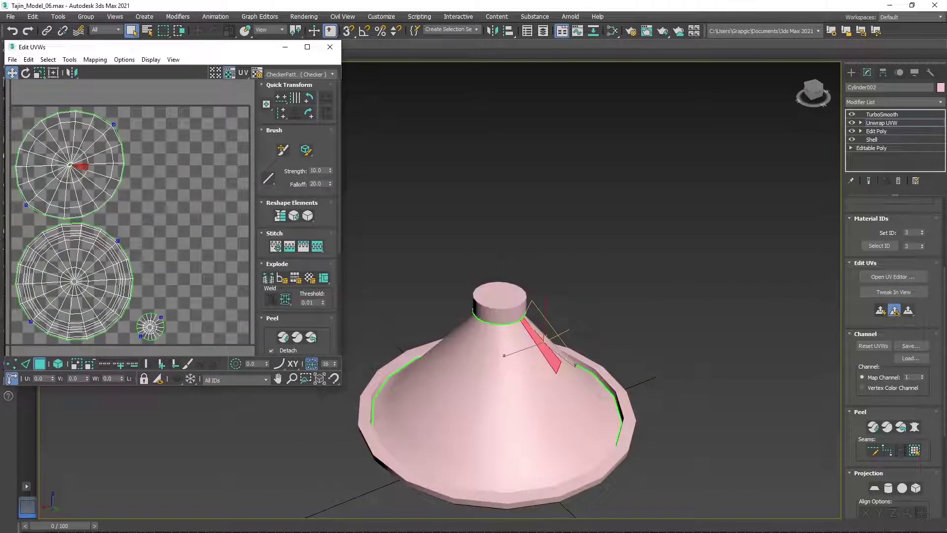
left_click(58, 364)
left_click(30, 172)
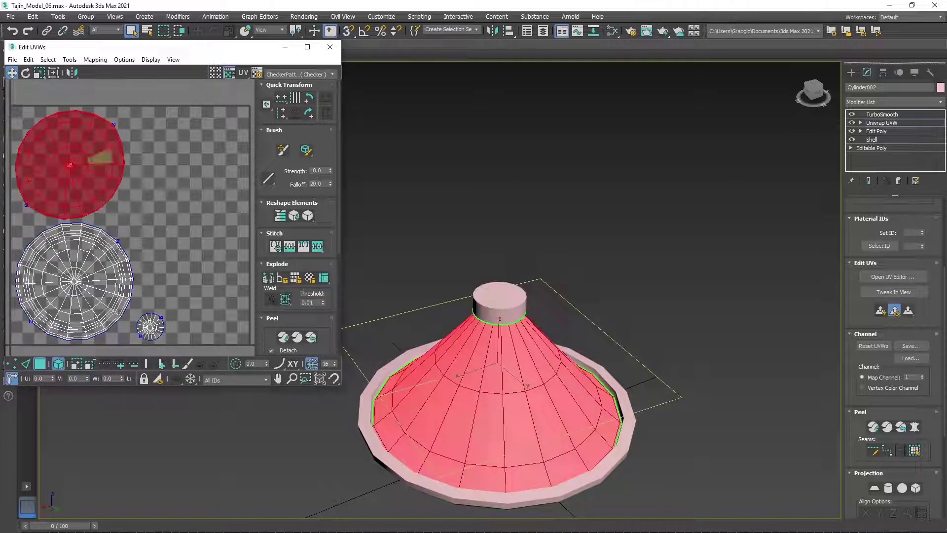
left_click(330, 47)
Exit the lid's unwrap face editing and show it at the TurboSmooth level
right_click(547, 325)
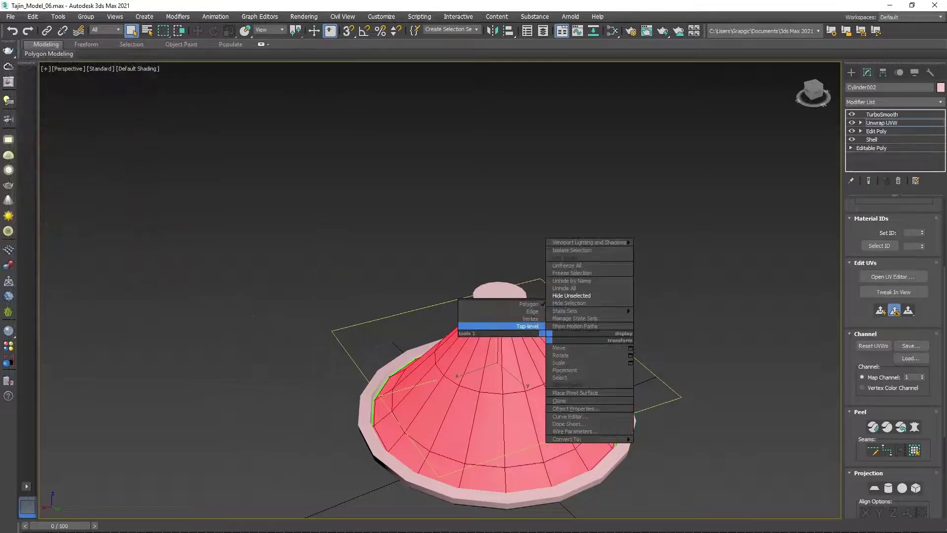
left_click(523, 327)
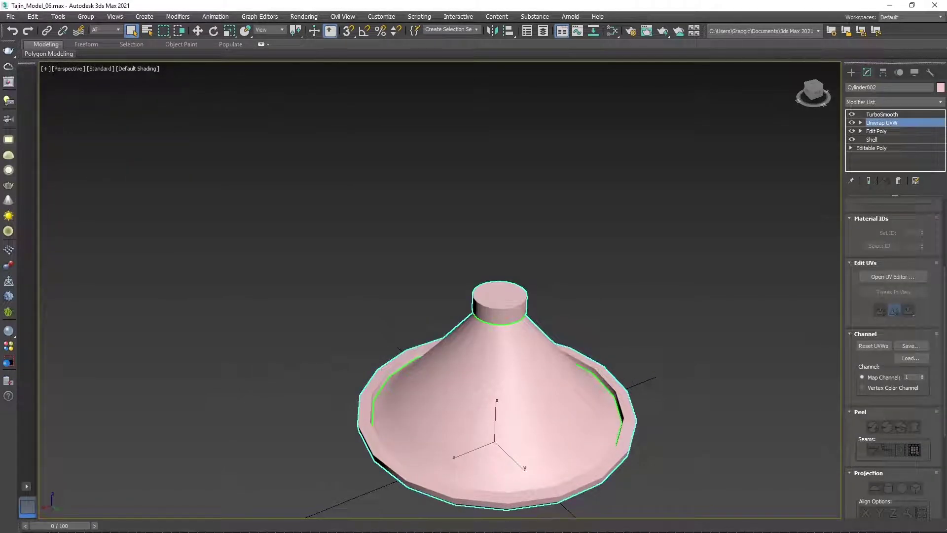
left_click(881, 114)
right_click(594, 296)
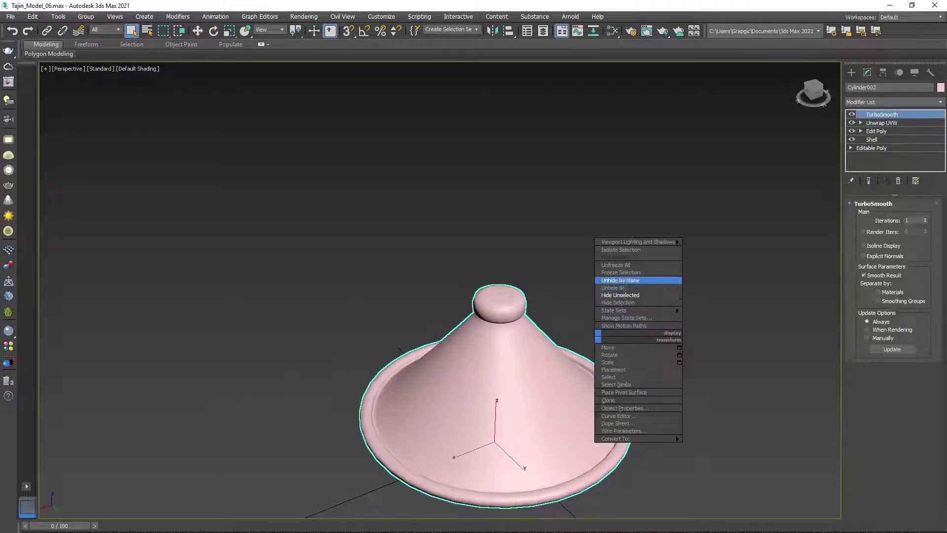
left_click(636, 284)
middle_click_drag(493, 370, 493, 326, "alt")
Select the base ring and add Unwrap UVW above its Edit Poly
left_click(498, 485)
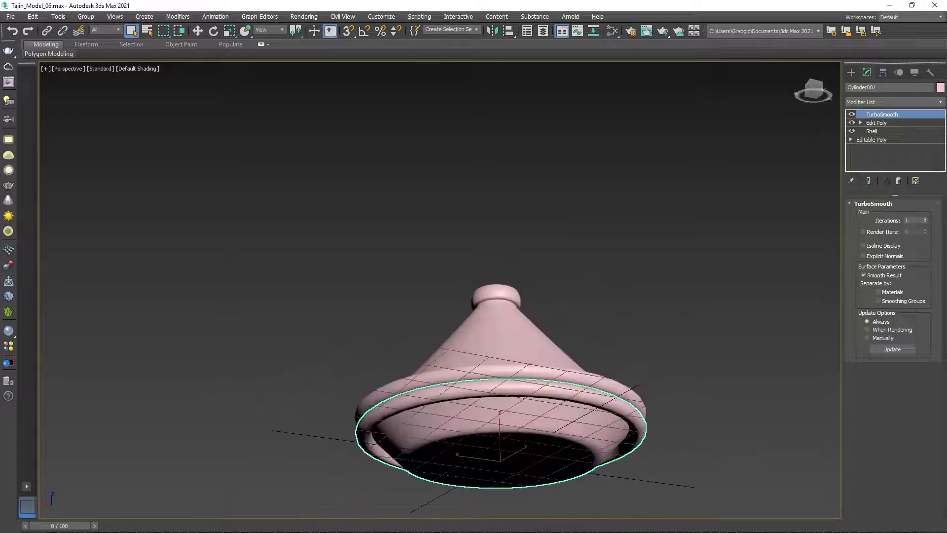
left_click(878, 122)
left_click(892, 101)
key("u")
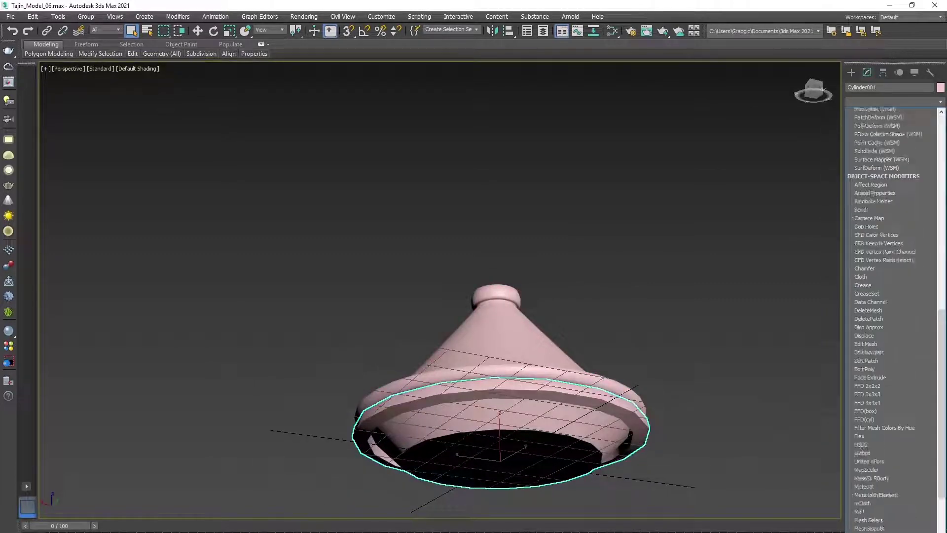
key("Return")
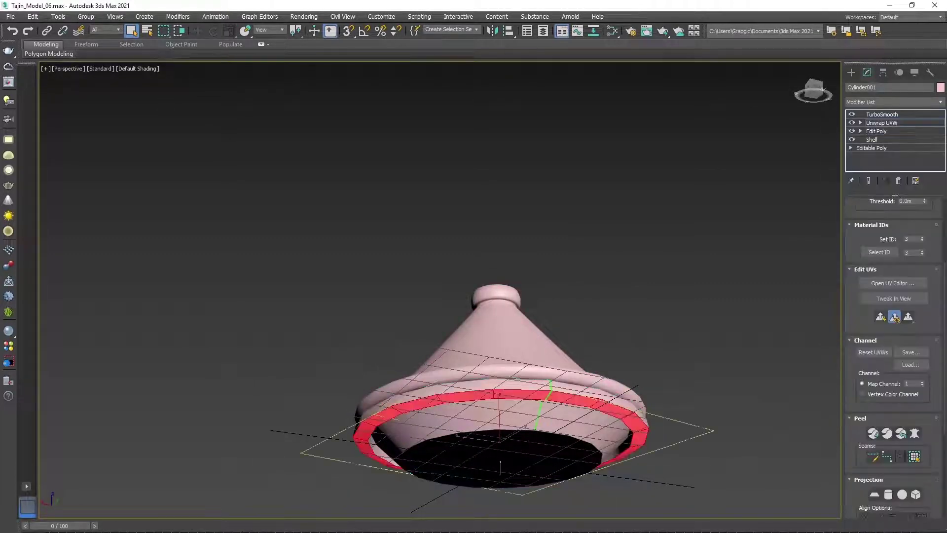
Isolate the dish, add Unwrap UVW, and open its UV editor with all faces selected
left_click(501, 467, "ctrl")
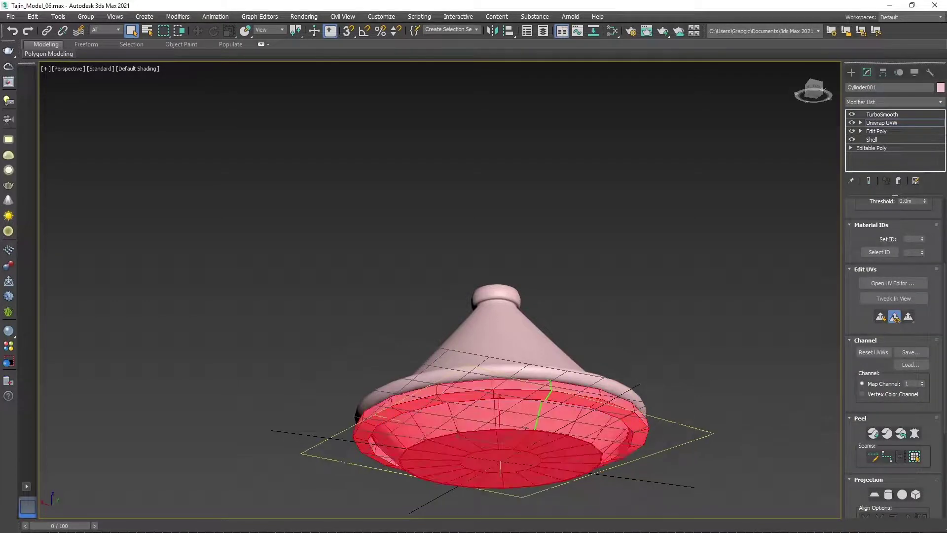
right_click(561, 392)
left_click(592, 356)
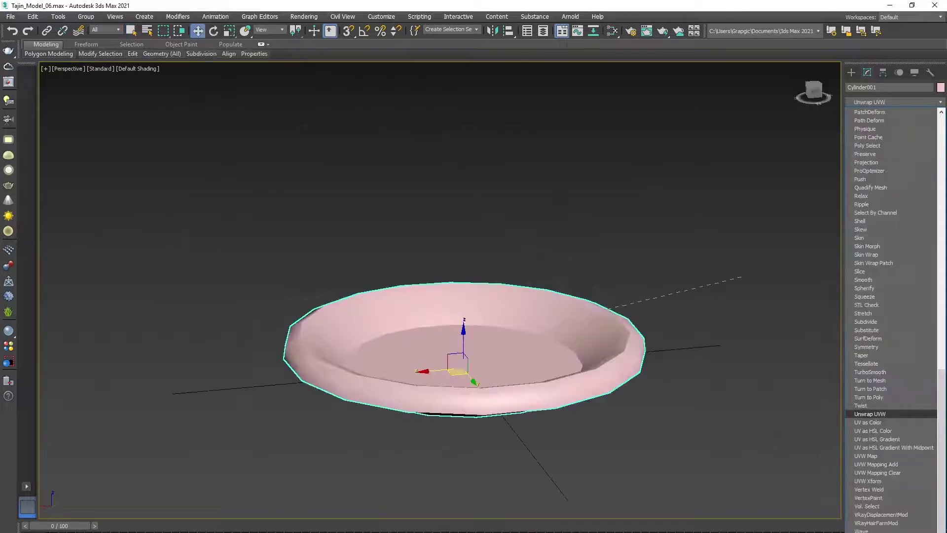
left_click(870, 413)
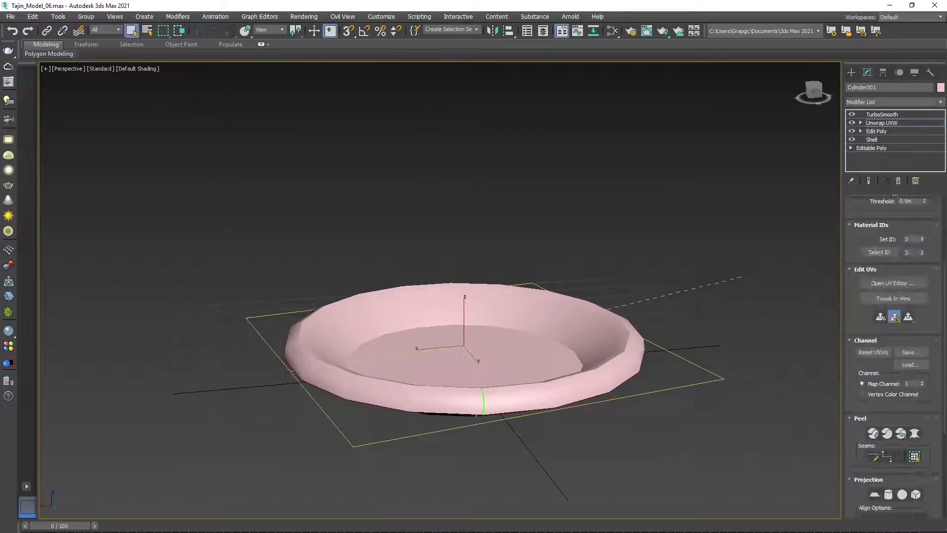
left_click(892, 283)
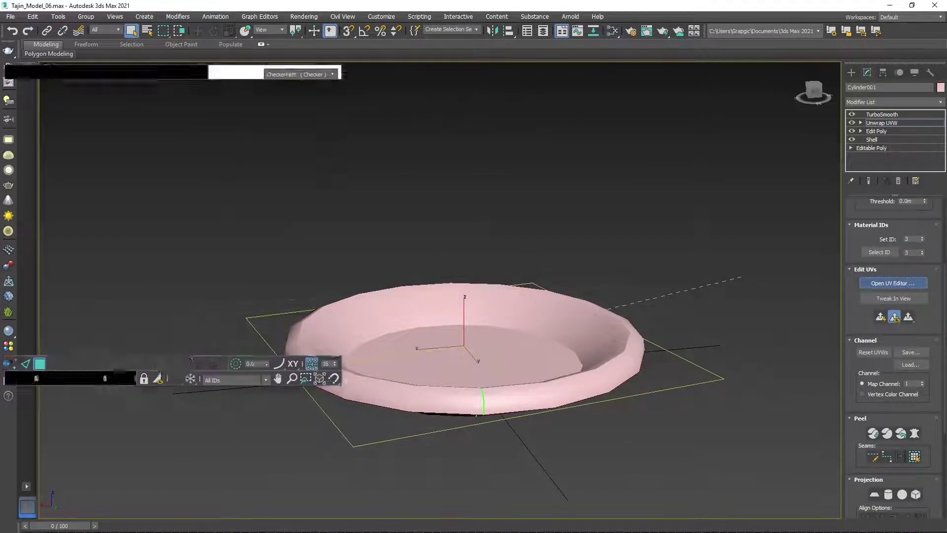
key("ctrl+a")
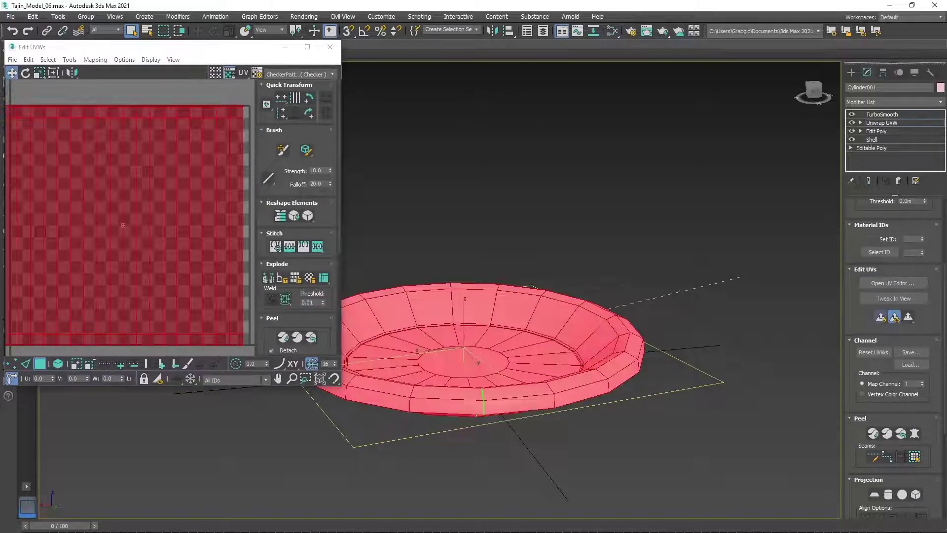
Flatten the dish's UVs with a planar projection and view the dish from above
left_click(880, 317)
left_click(330, 47)
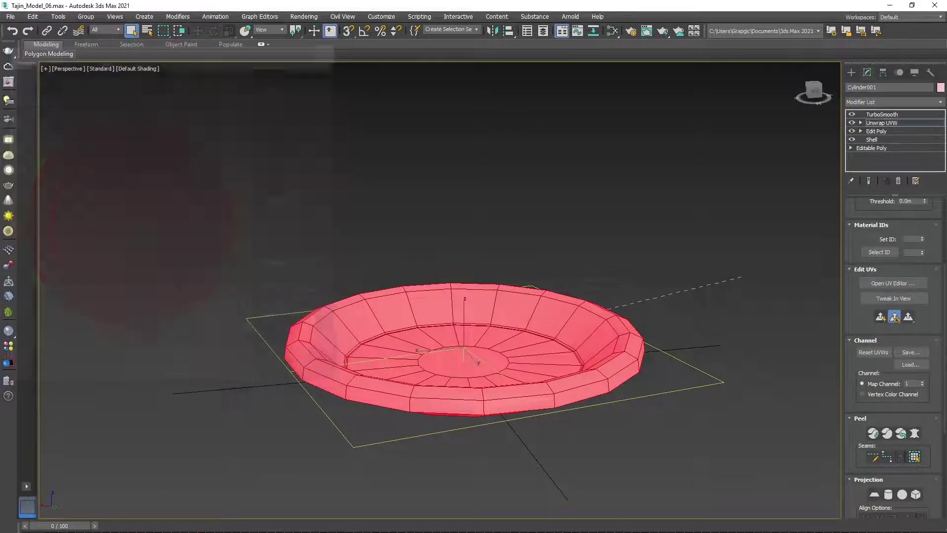
left_click_drag(812, 90, 814, 116)
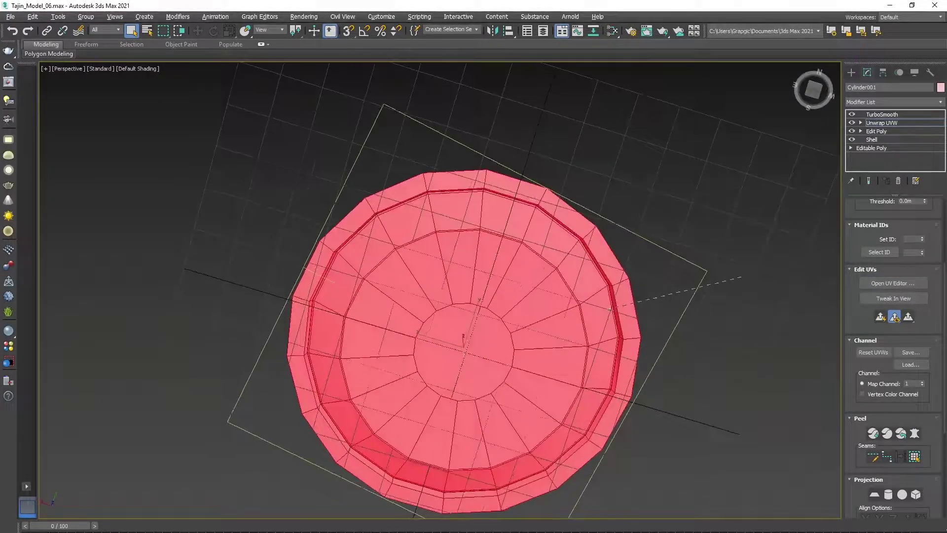
scroll(621, 301, "down", 5)
scroll(621, 301, "up", 5)
scroll(622, 301, "up", 5)
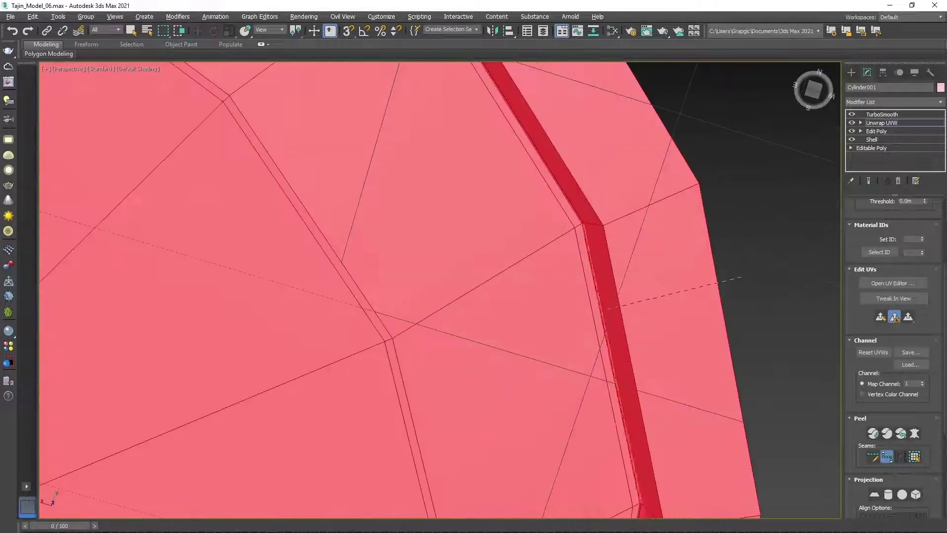
scroll(621, 301, "up", 3)
scroll(439, 291, "down", 5)
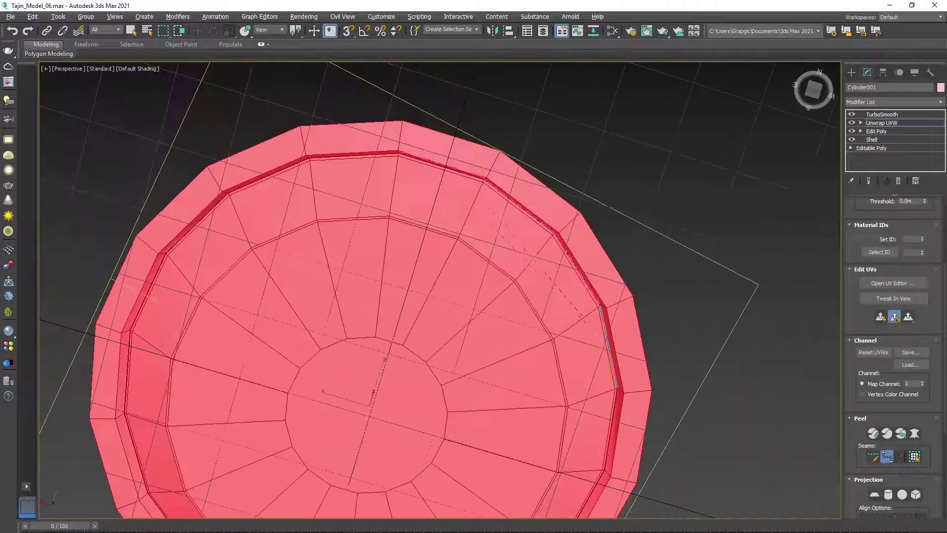
scroll(439, 291, "up", 5)
scroll(489, 209, "down", 5)
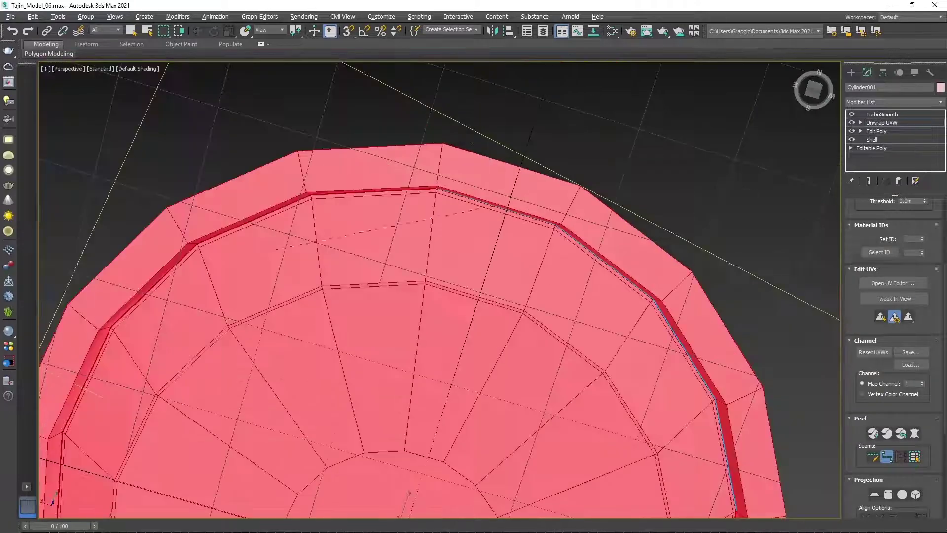
scroll(202, 340, "down", 5)
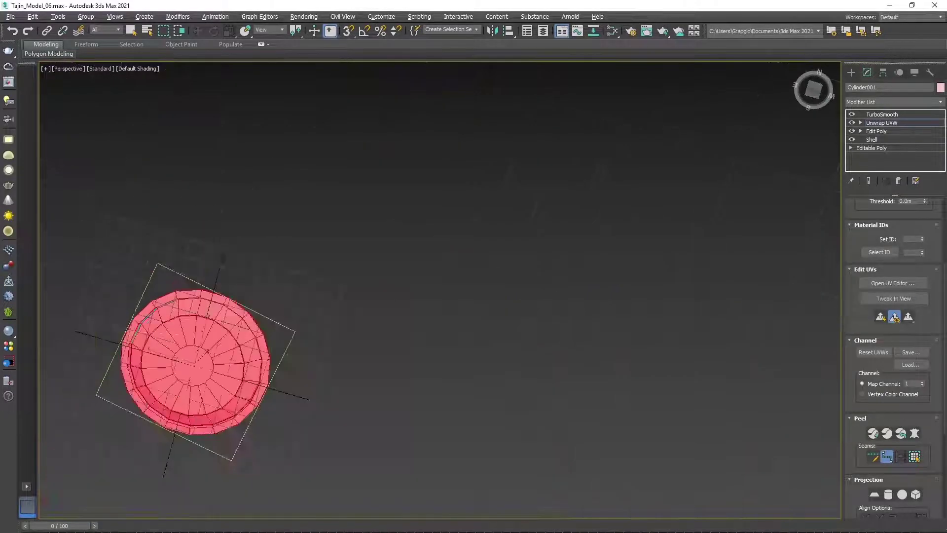
Check the rim seam from oblique angles and reopen the UV layout showing two circular islands
middle_click_drag(346, 296, 345, 222, "alt")
scroll(345, 345, "up", 5)
scroll(439, 291, "up", 2)
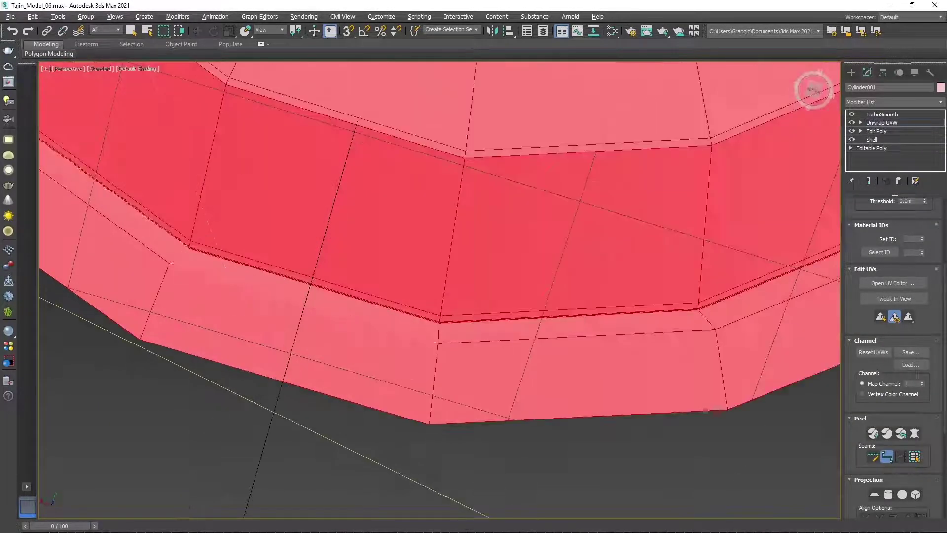
scroll(439, 291, "up", 2)
scroll(439, 291, "down", 6)
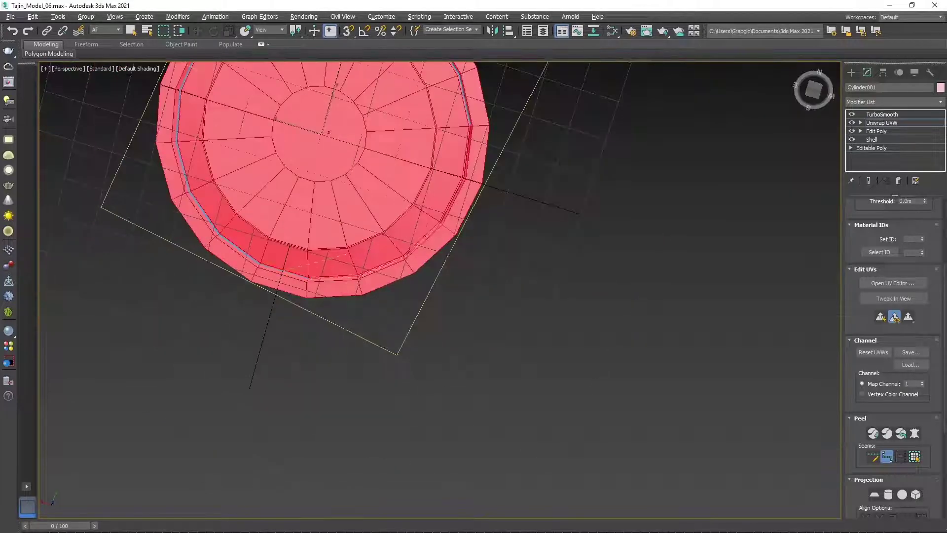
scroll(425, 237, "up", 3)
scroll(424, 237, "up", 2)
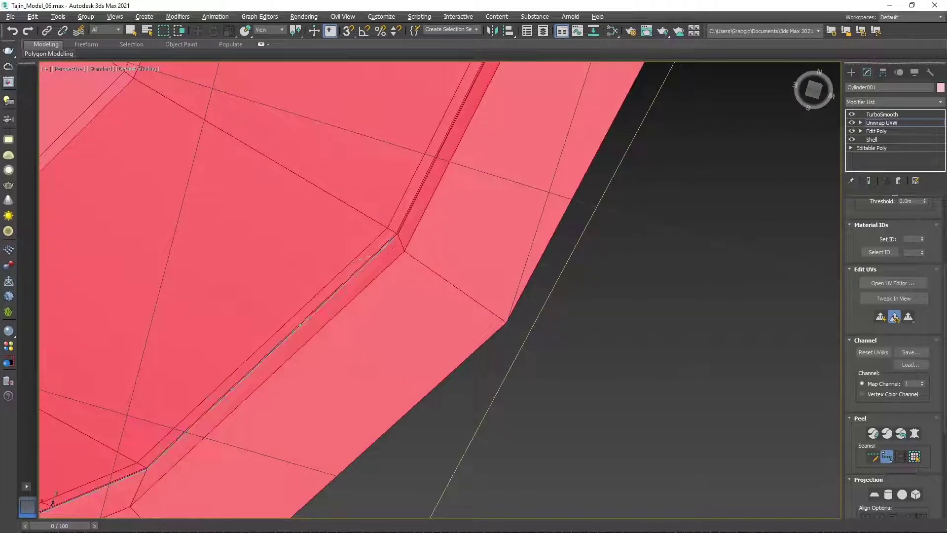
scroll(439, 291, "down", 5)
scroll(439, 291, "up", 4)
scroll(439, 291, "up", 2)
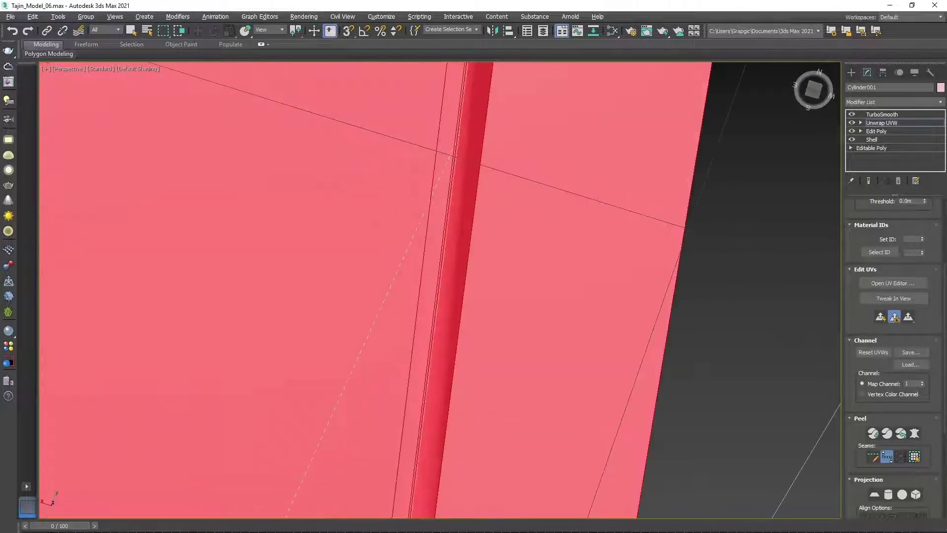
scroll(439, 291, "down", 3)
scroll(439, 291, "down", 5)
middle_click_drag(439, 291, 439, 232, "alt")
scroll(409, 148, "up", 3)
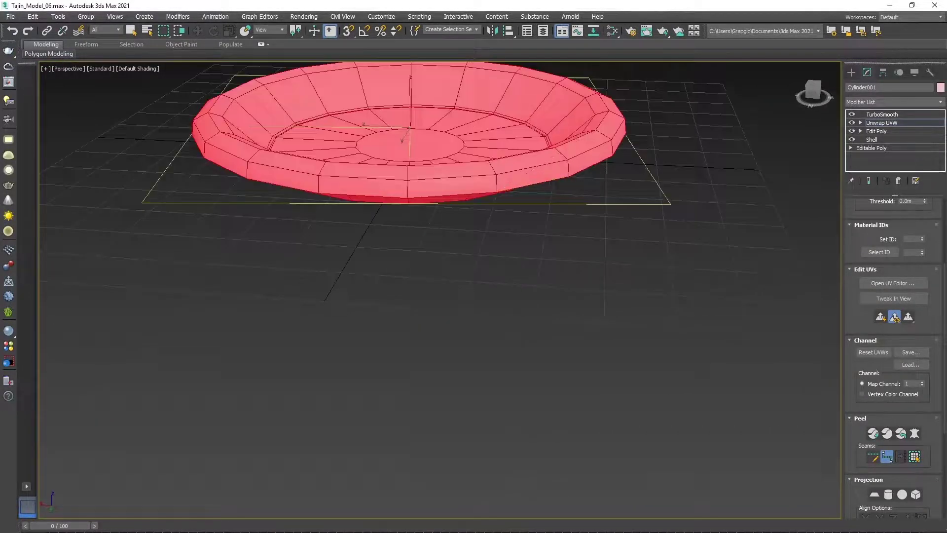
left_click(893, 283)
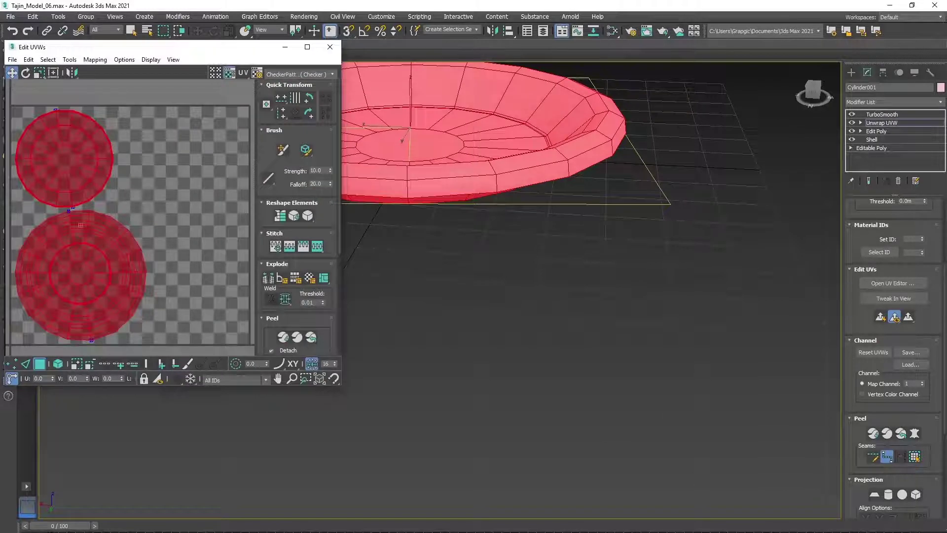
Leave UV editing and return the dish to object level at the TurboSmooth modifier
left_click(329, 47)
right_click(528, 198)
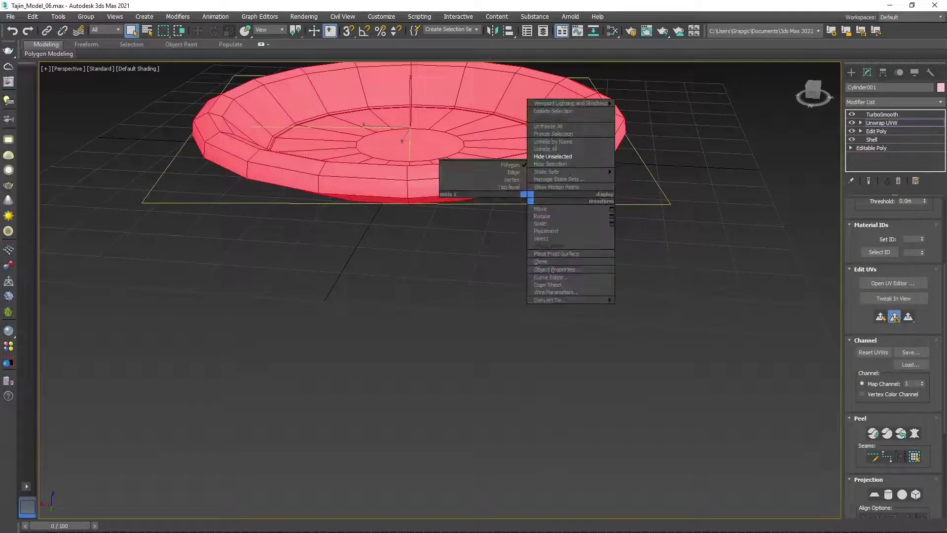
left_click(508, 187)
middle_click_drag(444, 148, 518, 413)
scroll(493, 370, "up", 2)
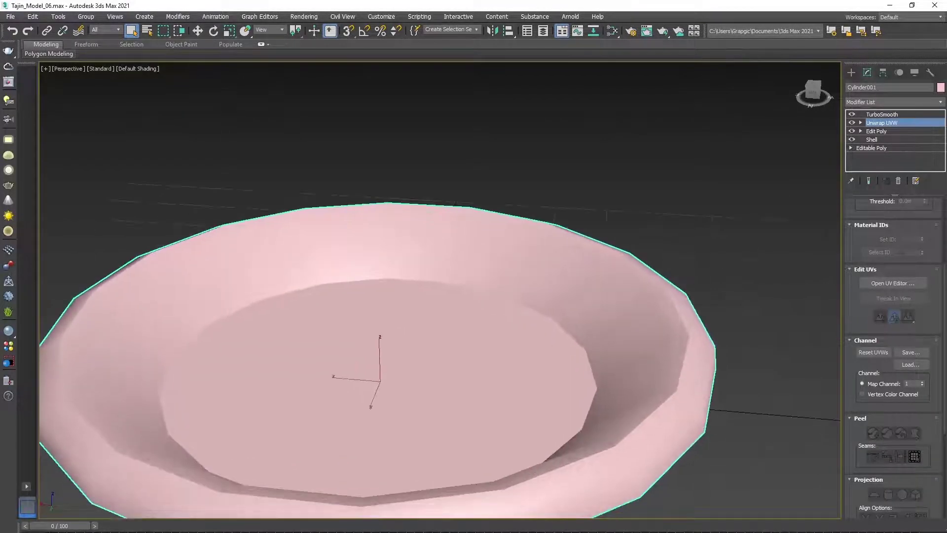
scroll(543, 321, "down", 4)
scroll(691, 296, "up", 5)
scroll(838, 148, "down", 8)
left_click(882, 114)
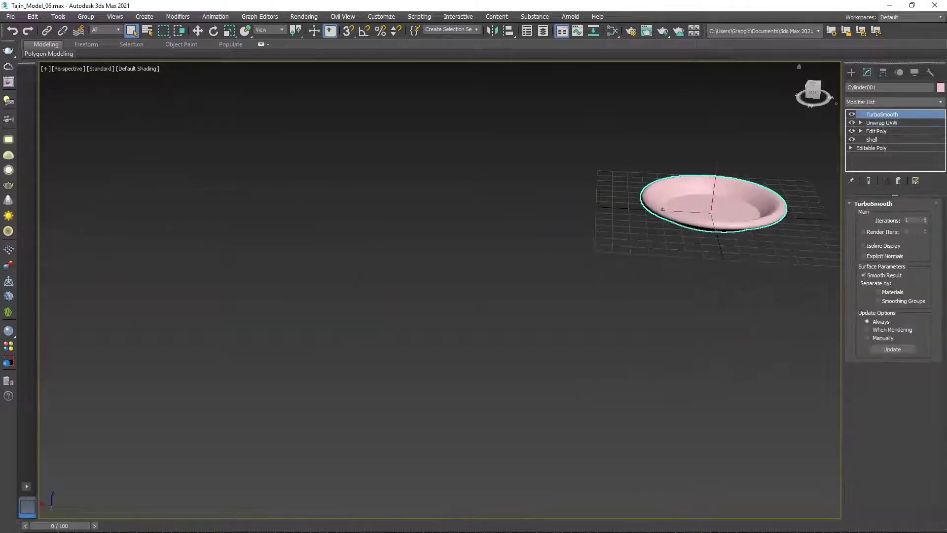
middle_click_drag(740, 197, 533, 305)
scroll(558, 256, "up", 3)
scroll(558, 257, "up", 2)
Unhide the cone lid Cylinder002 and change its object colour to grey
right_click(557, 256)
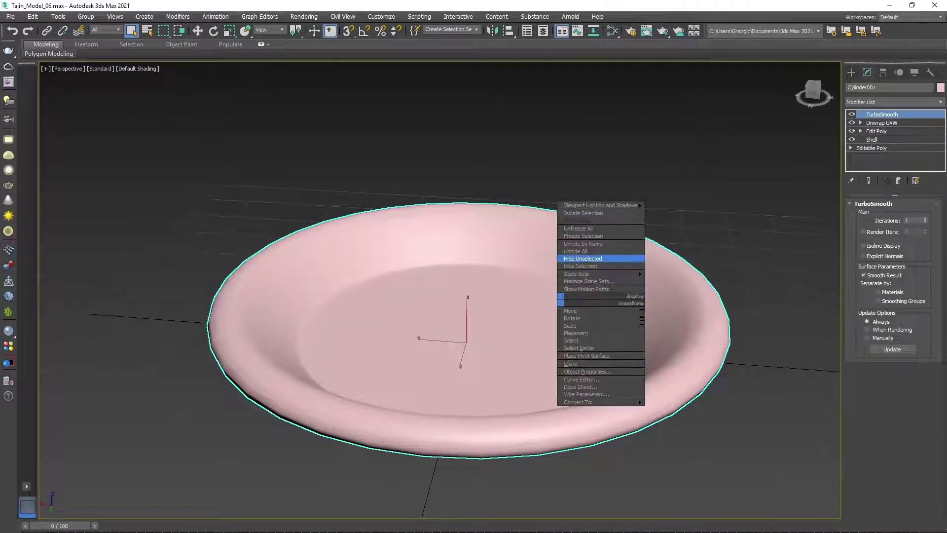
left_click(587, 250)
left_click(469, 148)
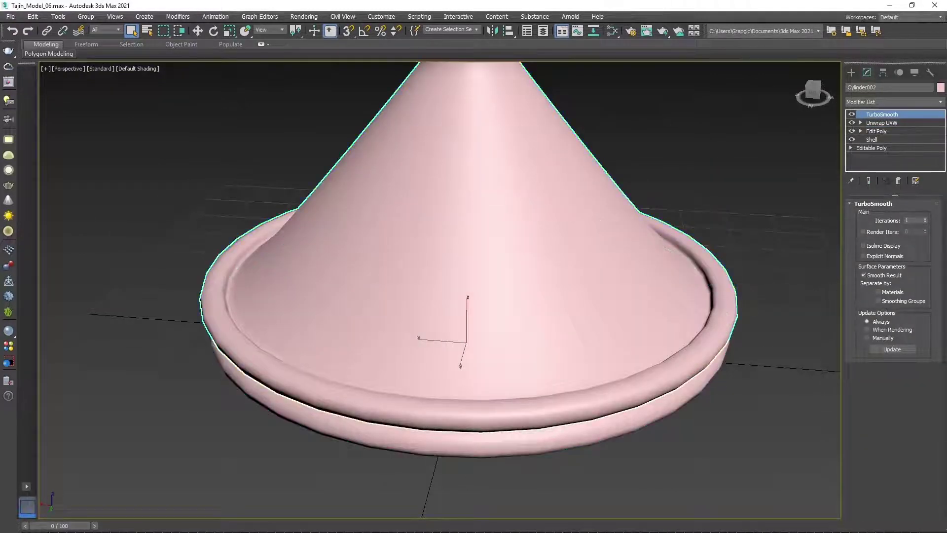
left_click(940, 87)
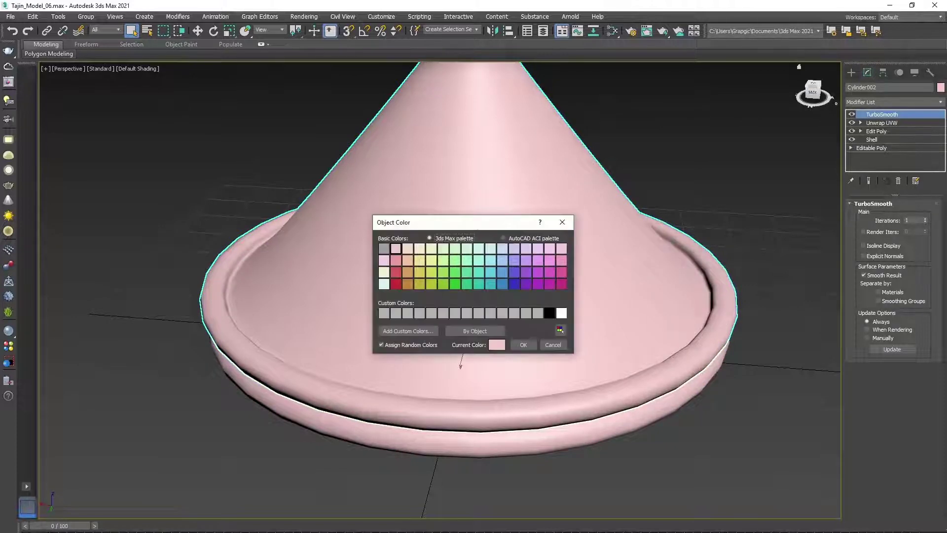
left_click(383, 248)
left_click(523, 344)
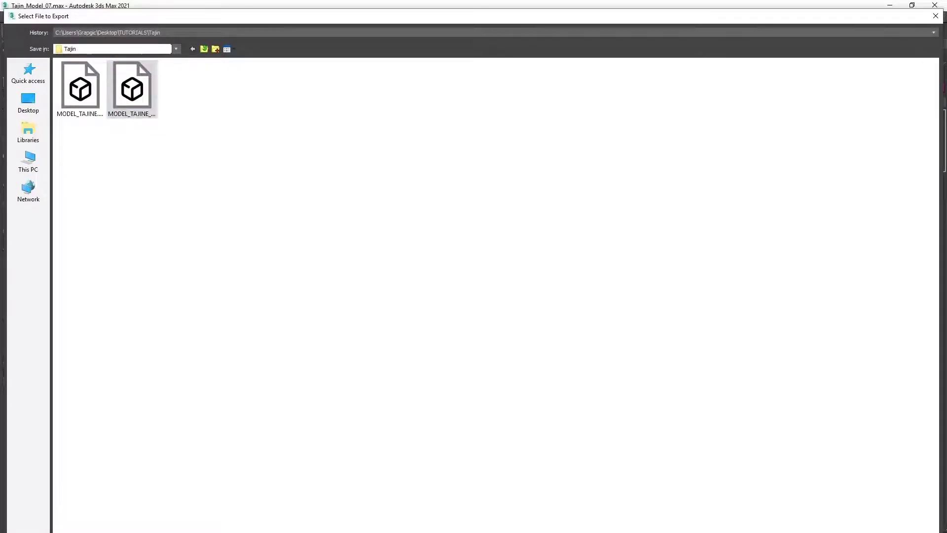
Export Cylinder001 and Cylinder002 as an OBJ file with default export options
key("Return")
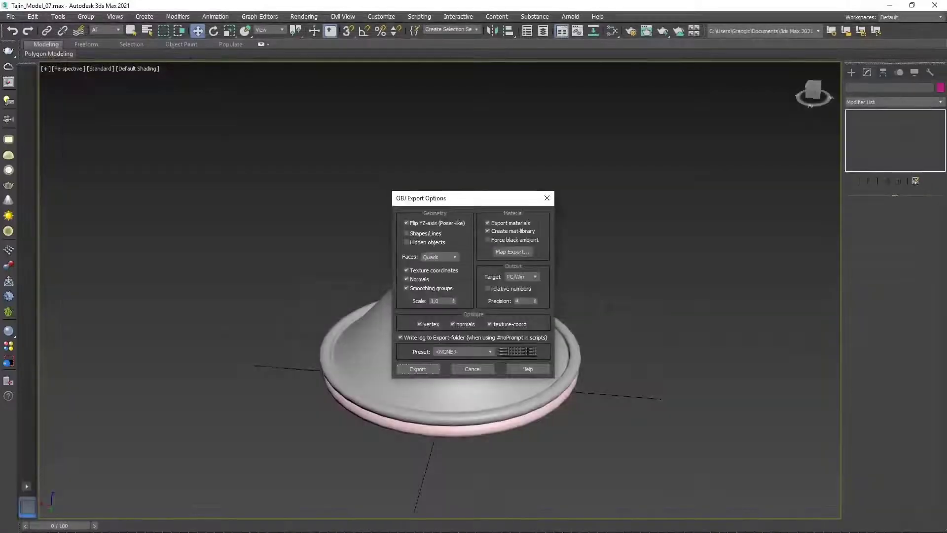
key("Return")
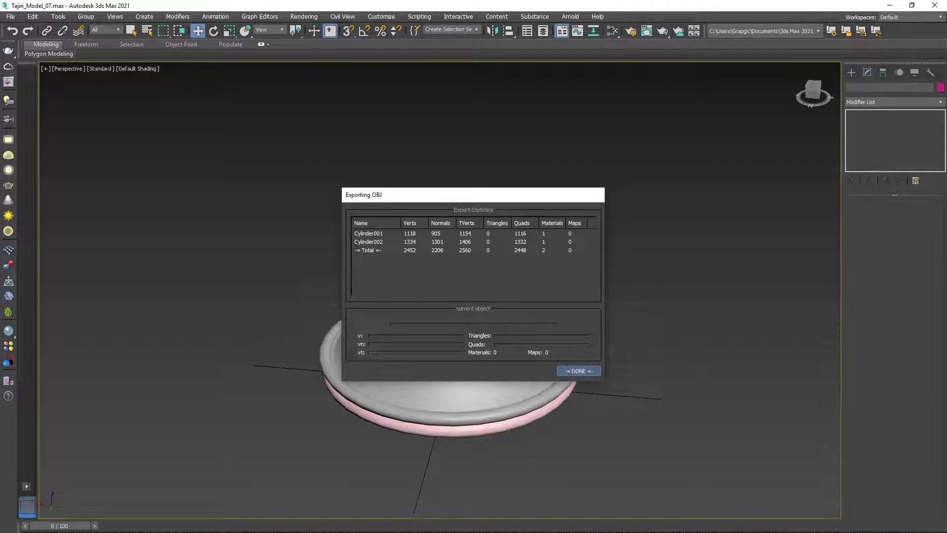
key("Return")
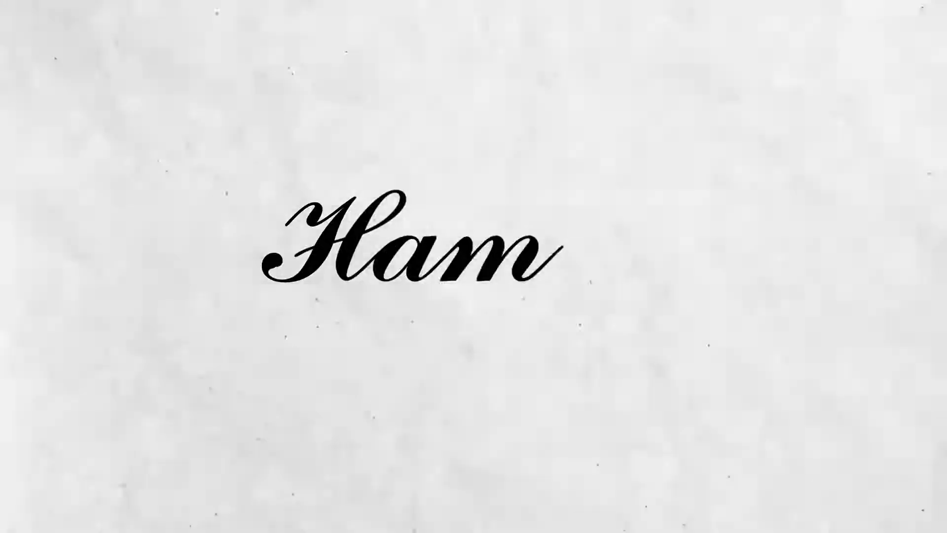